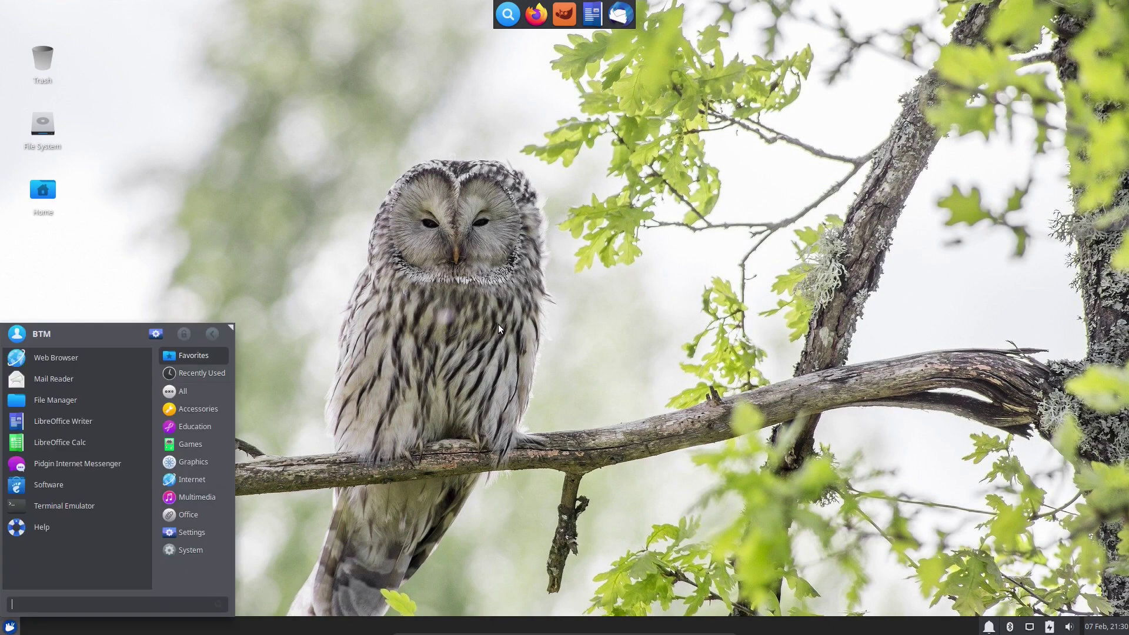
Step: Open the File Manager on the home folder and move its window higher on the desktop
left_click(118, 402)
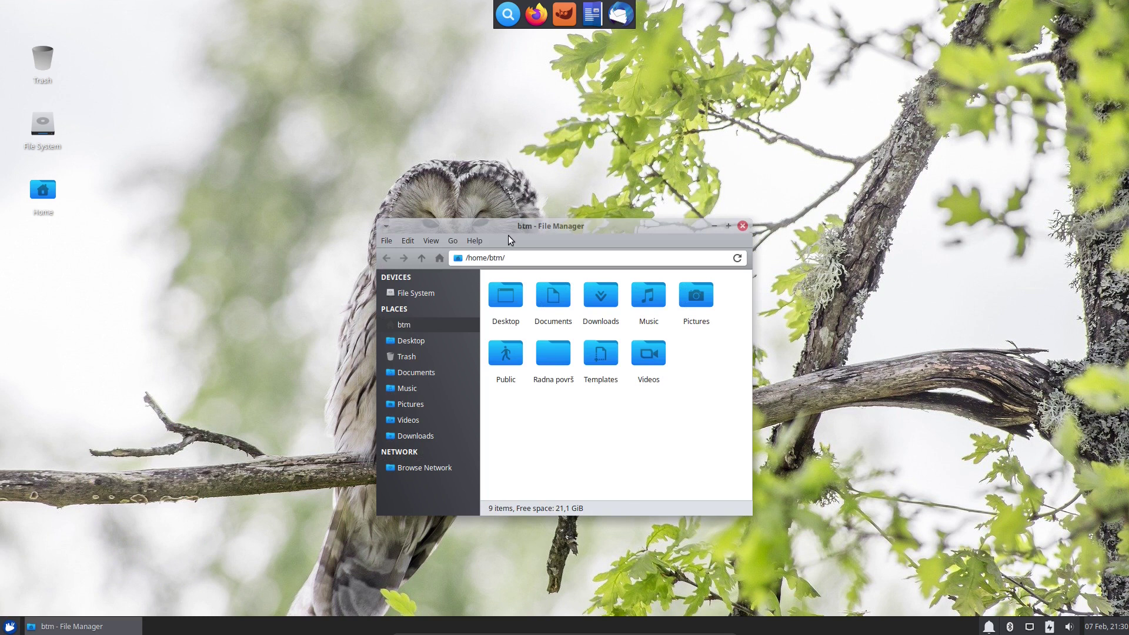
left_click_drag(511, 226, 512, 150)
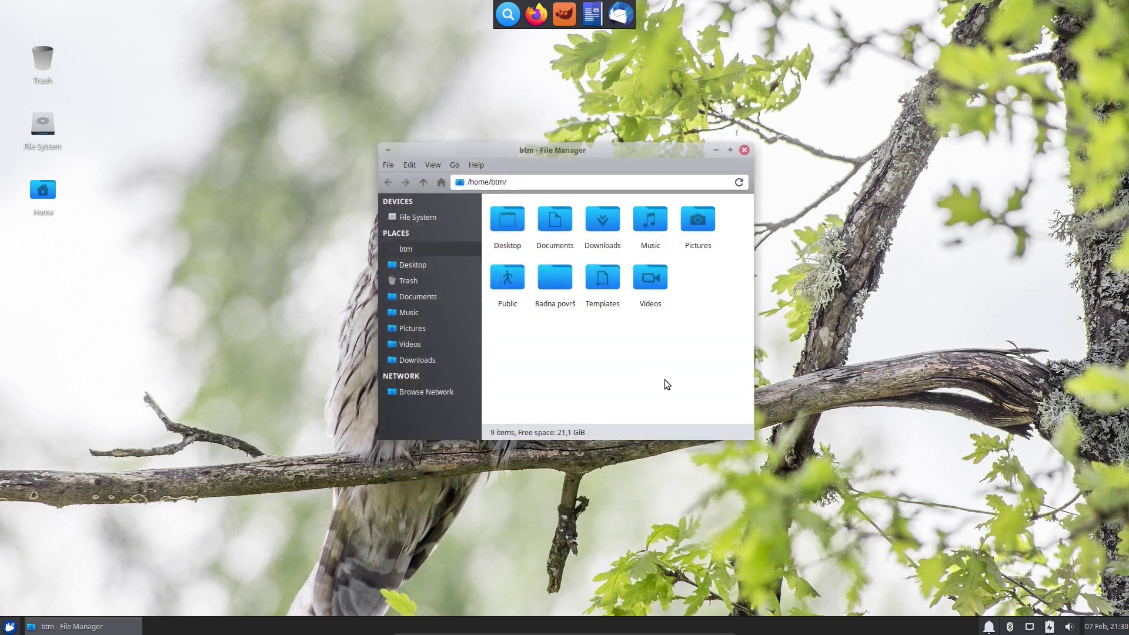
key("super")
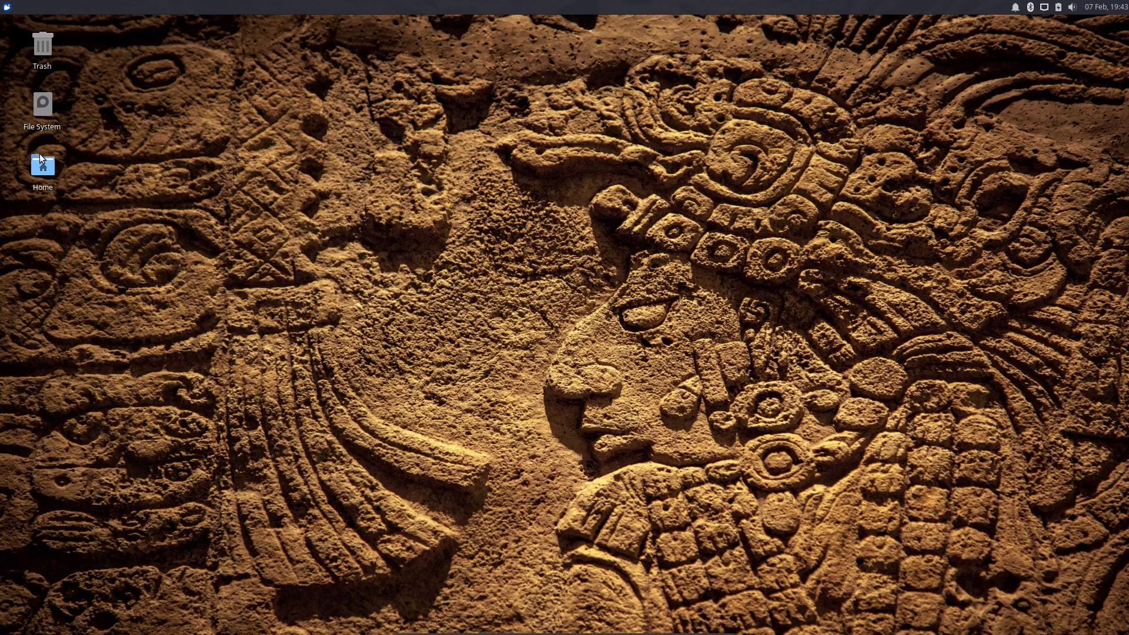
Step: View the home folder and the applications list under the stone-relief desktop theme, closing both again
left_click(44, 164)
double_click(44, 164)
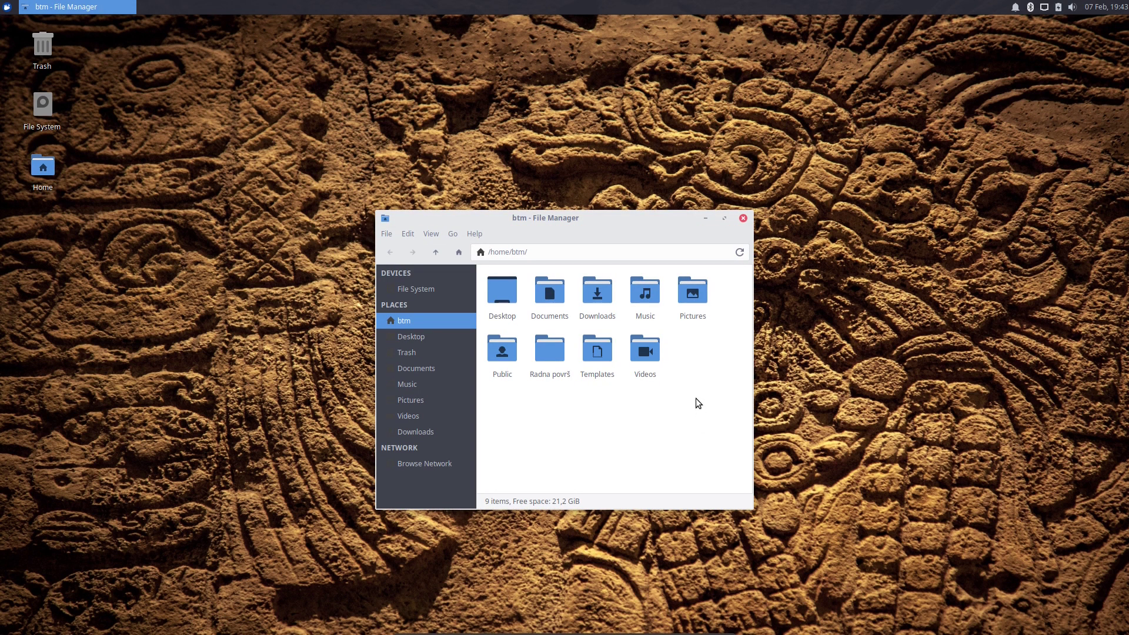
left_click(7, 7)
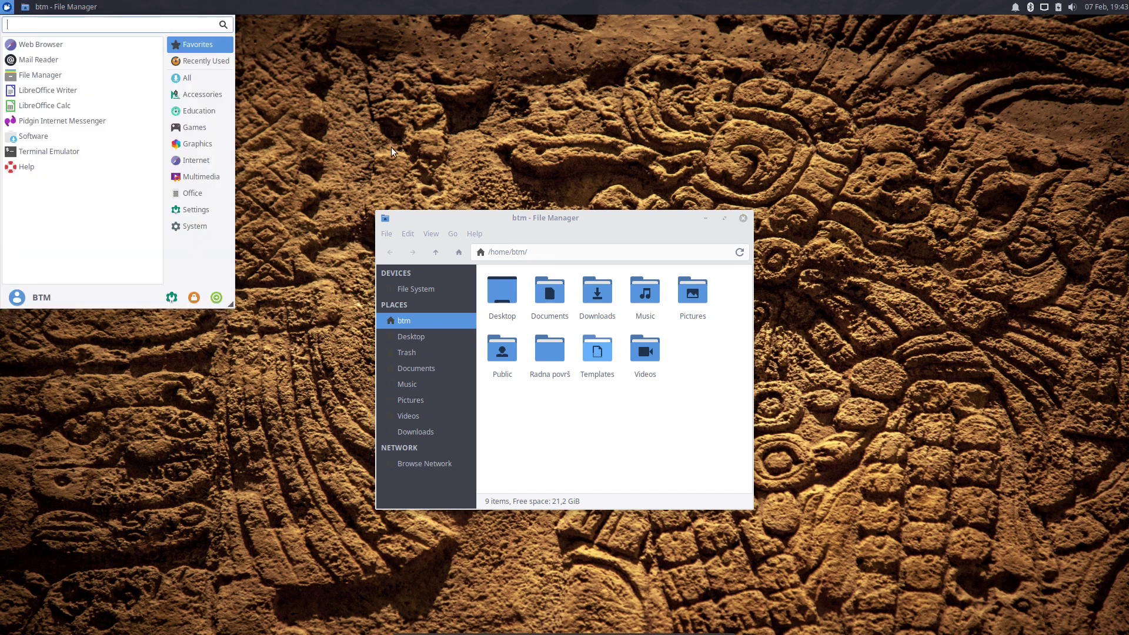
left_click(606, 432)
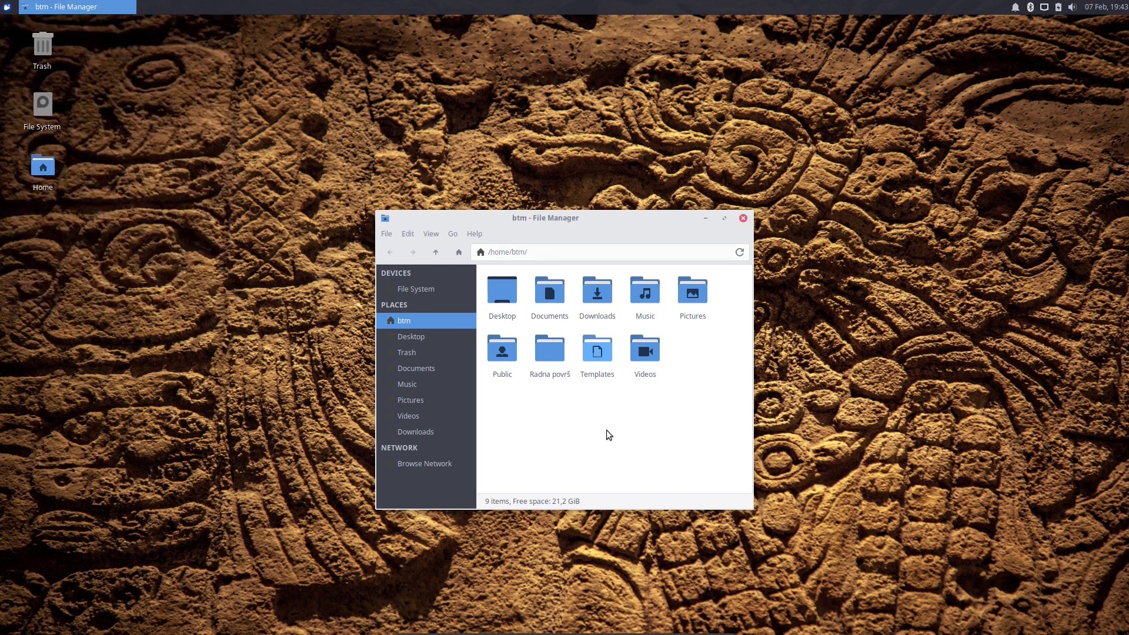
left_click(743, 219)
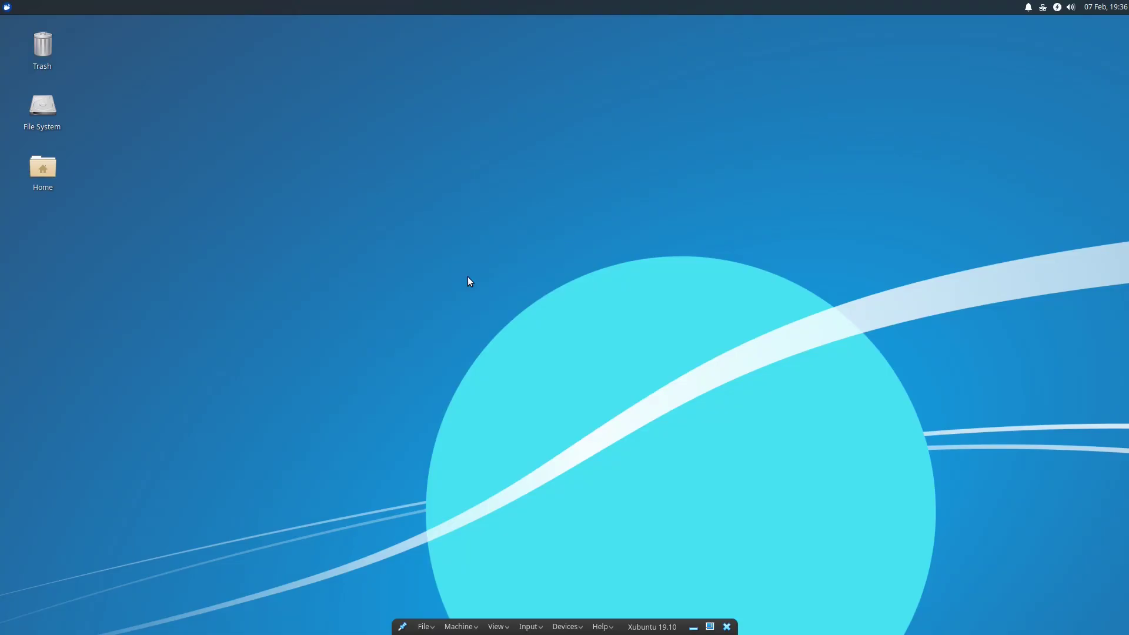
Step: Launch File Manager from the favorite applications and move its window higher on the blue default desktop
left_click(7, 7)
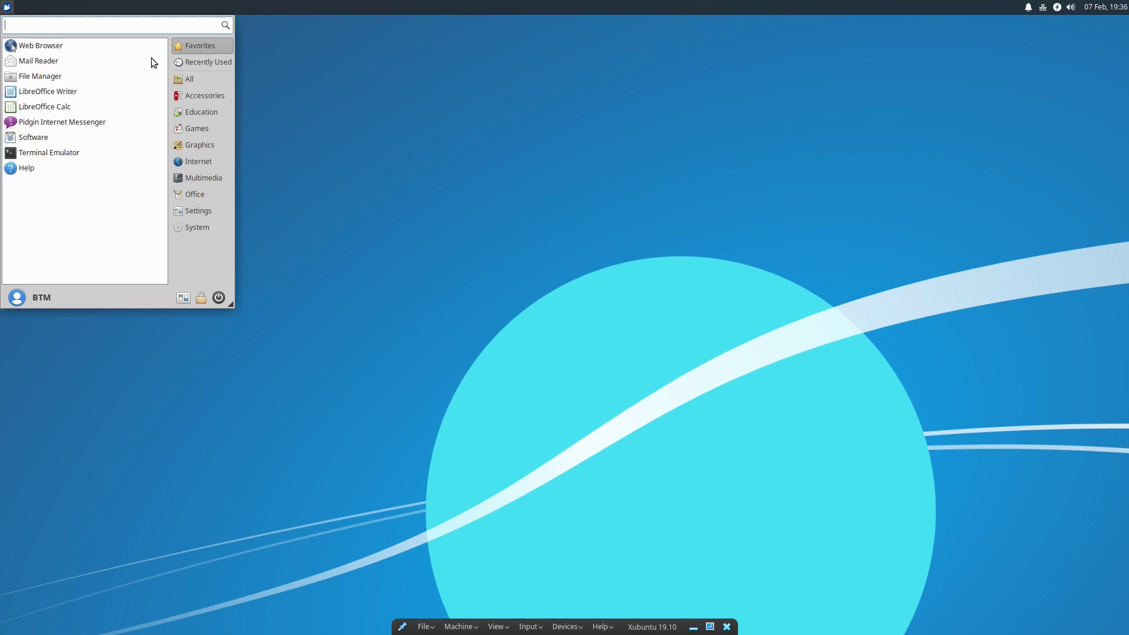
left_click(77, 76)
left_click_drag(568, 221, 565, 140)
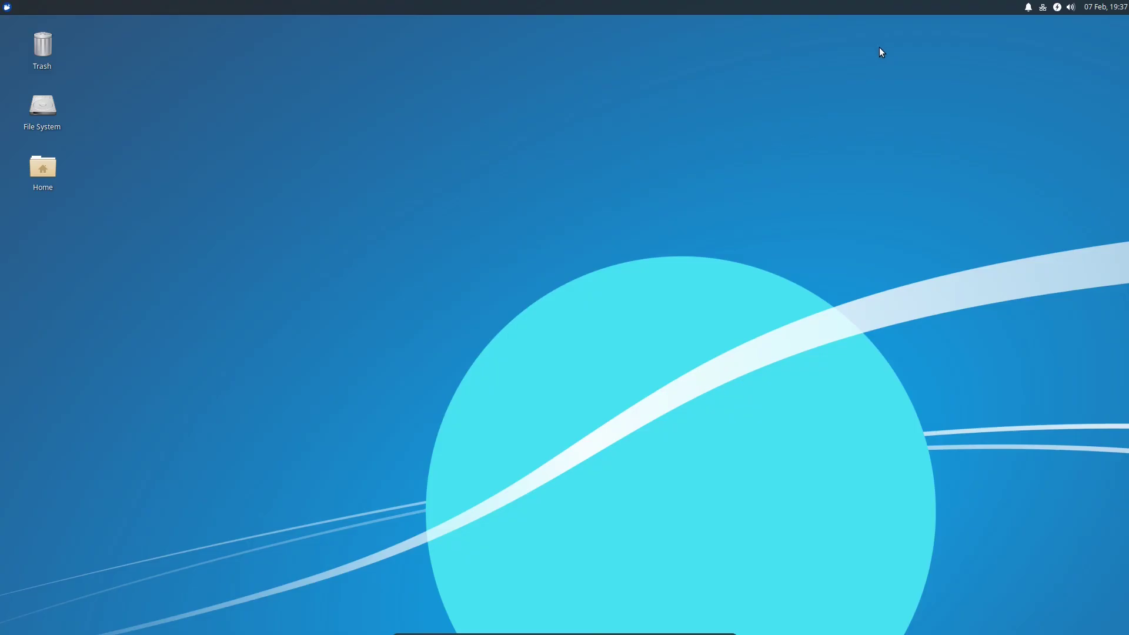
Step: Raise the sound output volume slightly and dismiss the volume controls
left_click(1070, 8)
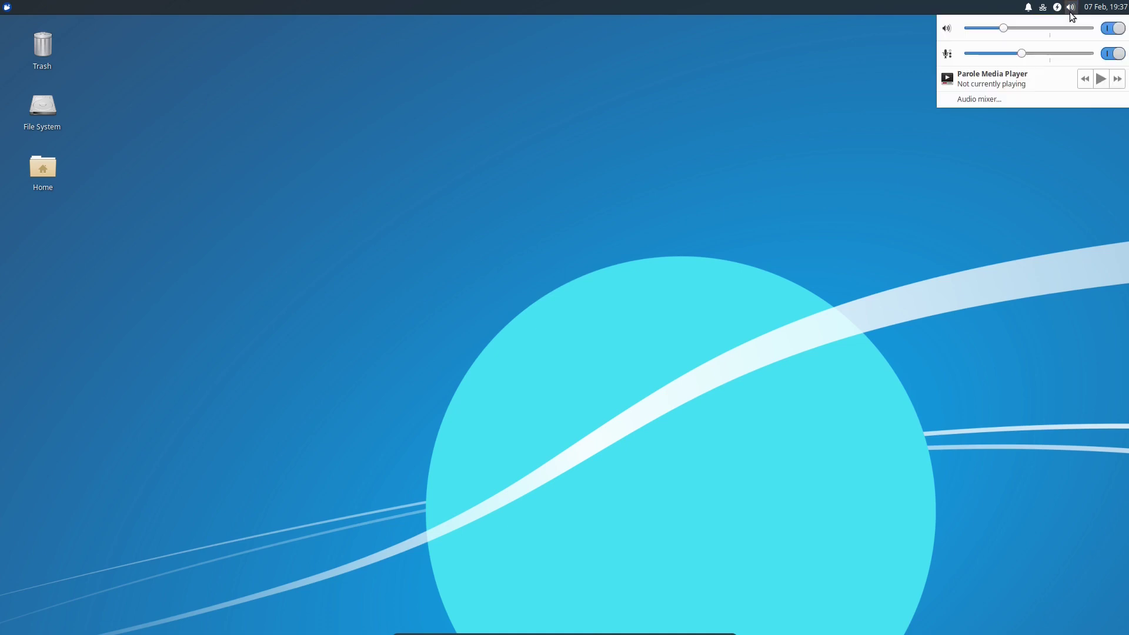
left_click_drag(1021, 28, 1017, 32)
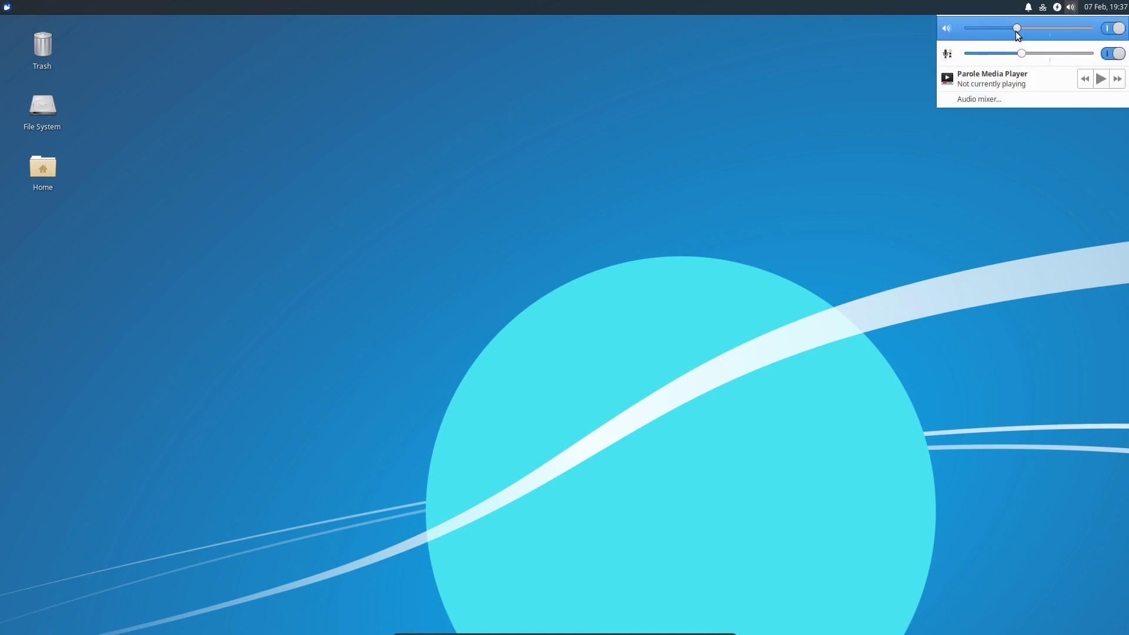
left_click(866, 279)
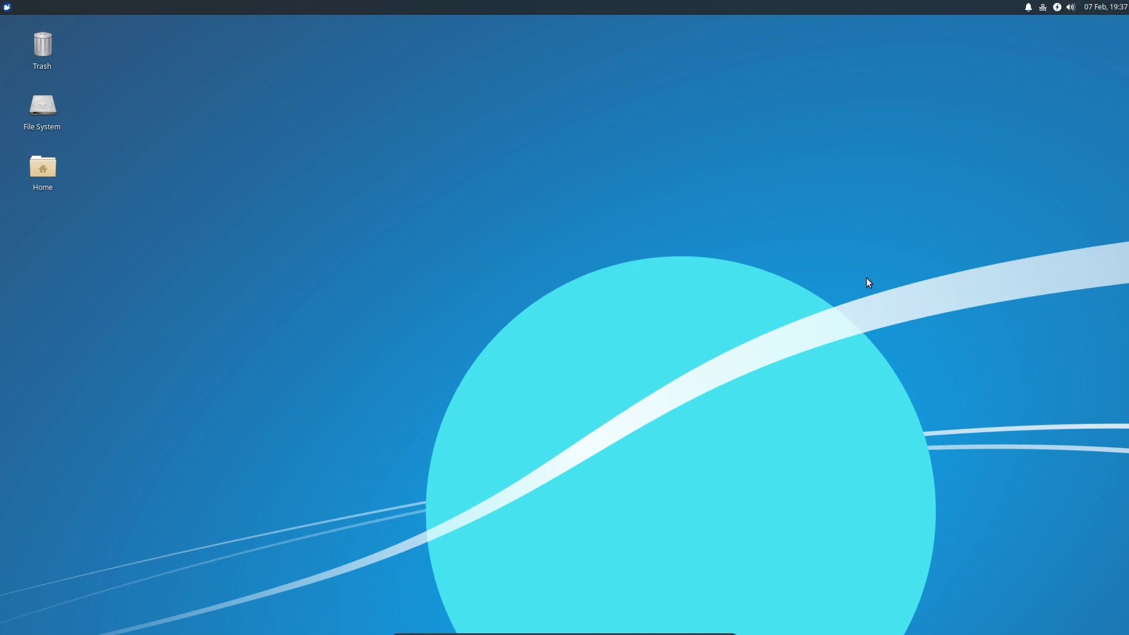
Step: View the power manager options and the clock's calendar, dismissing each one
left_click(1057, 7)
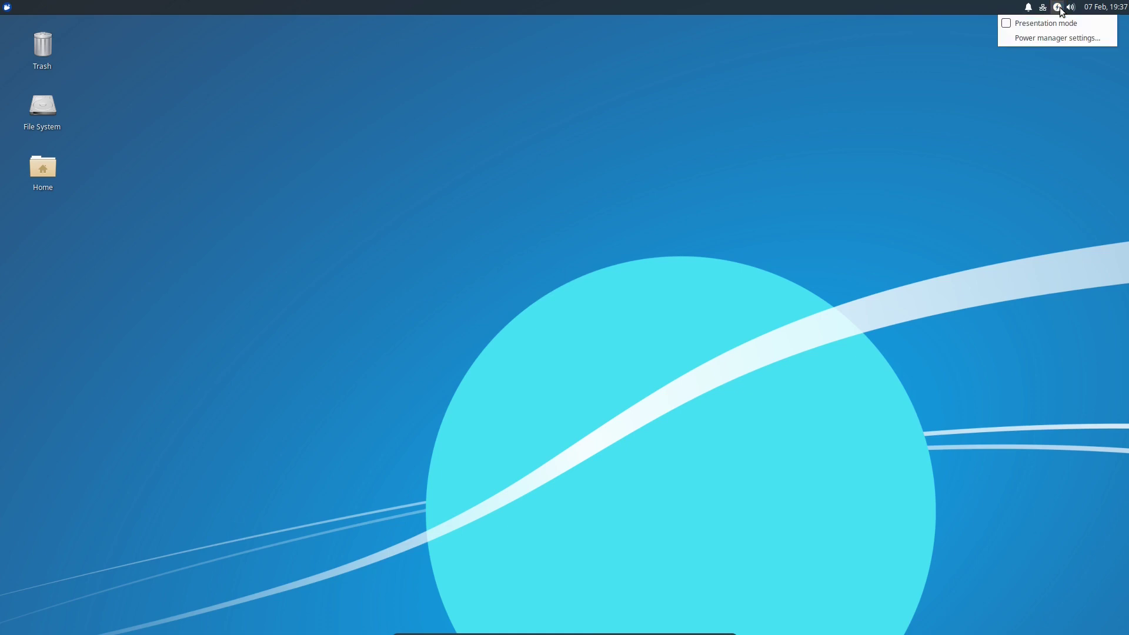
left_click(988, 179)
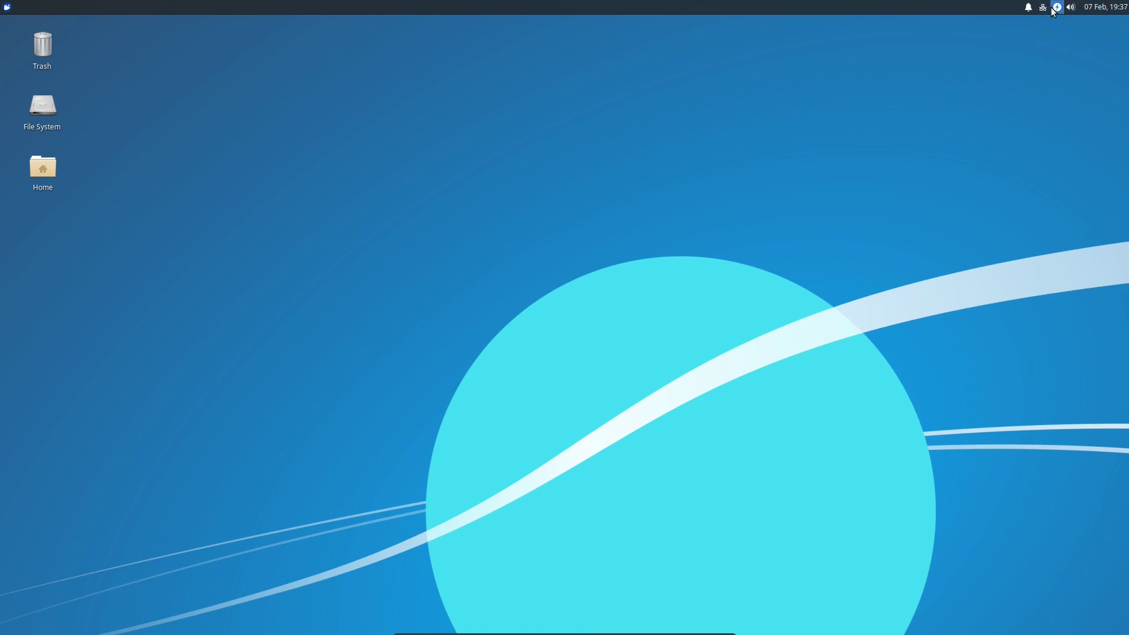
left_click(1115, 7)
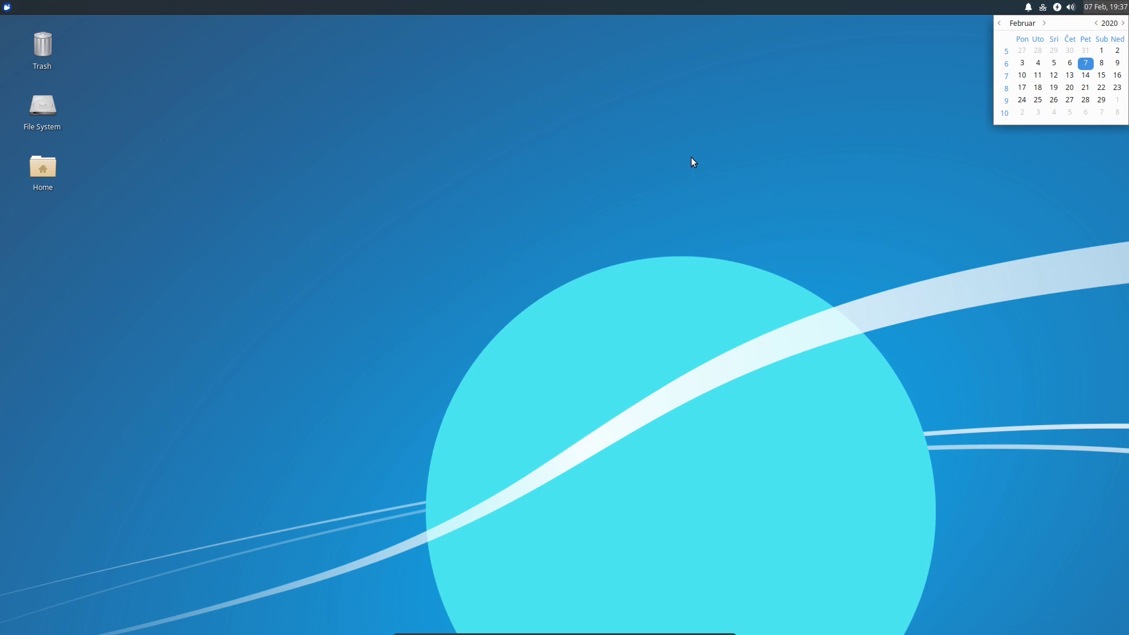
left_click(1105, 7)
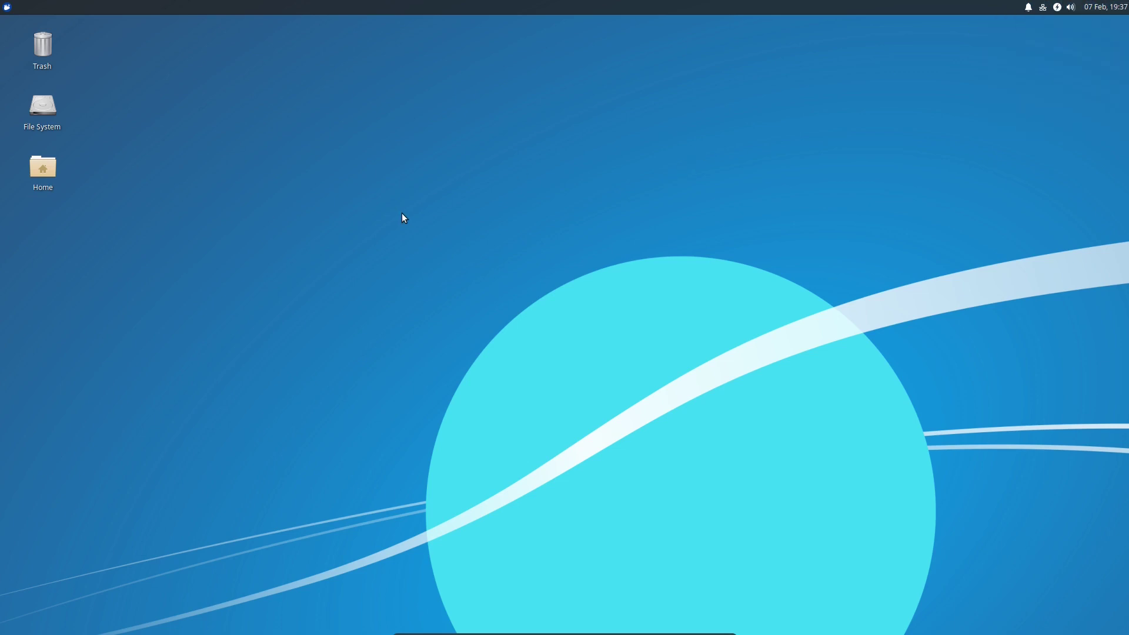
Step: Open the Home folder from the desktop, move its window upward, and close it
double_click(41, 172)
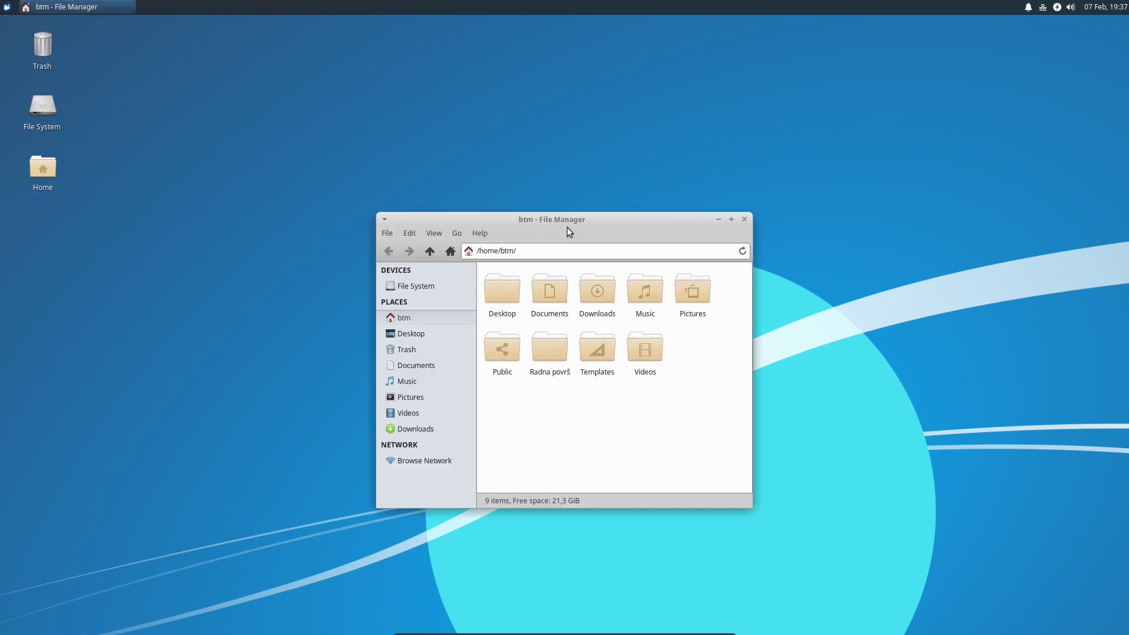
left_click_drag(567, 214, 562, 116)
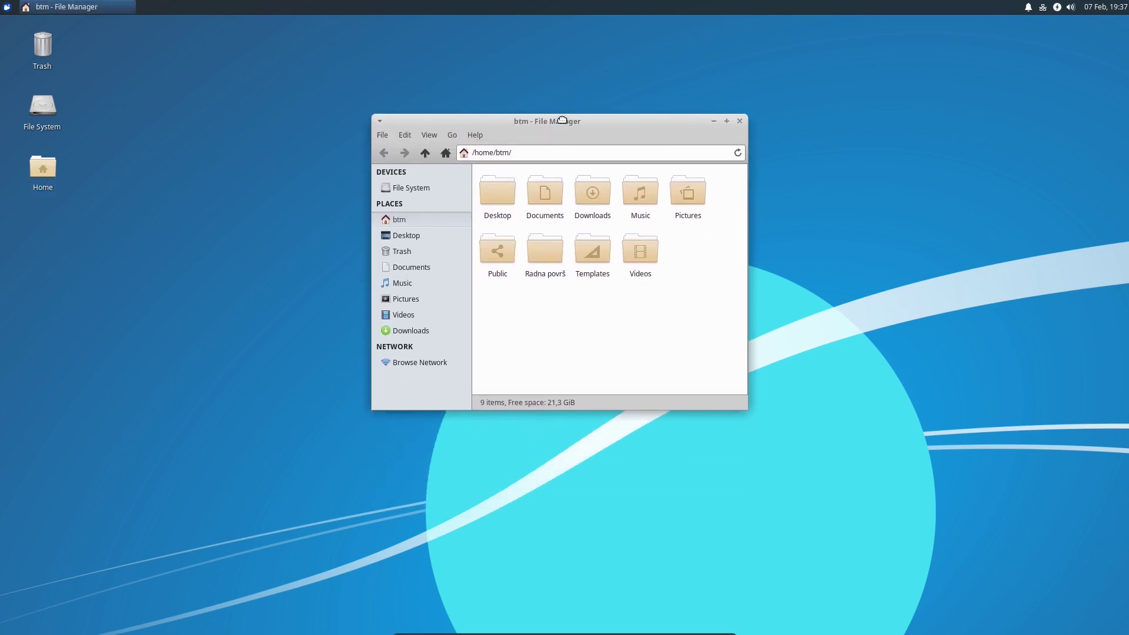
left_click(739, 121)
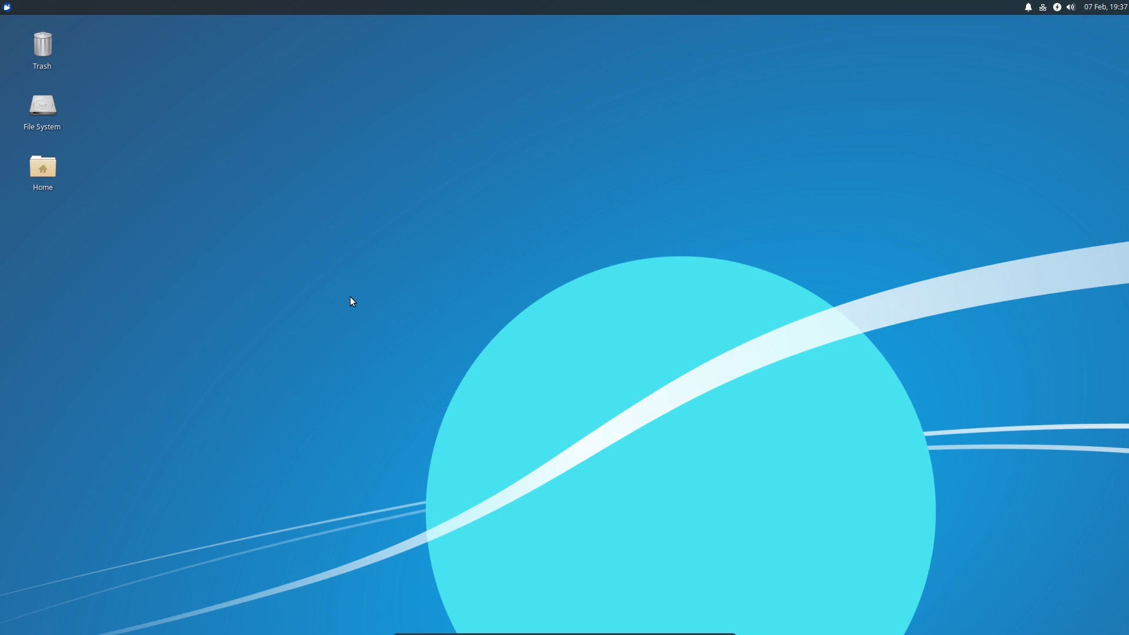
Step: Set the desktop wallpaper to the brown carved stone relief image from the backdrops folder and close the desktop settings
right_click(421, 127)
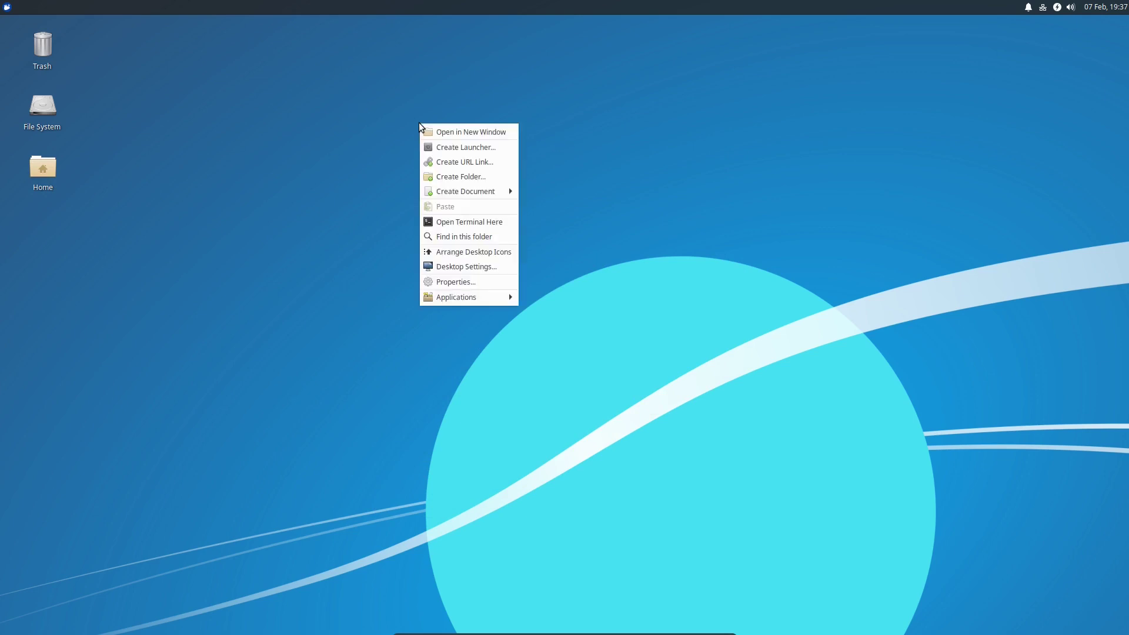
left_click(454, 268)
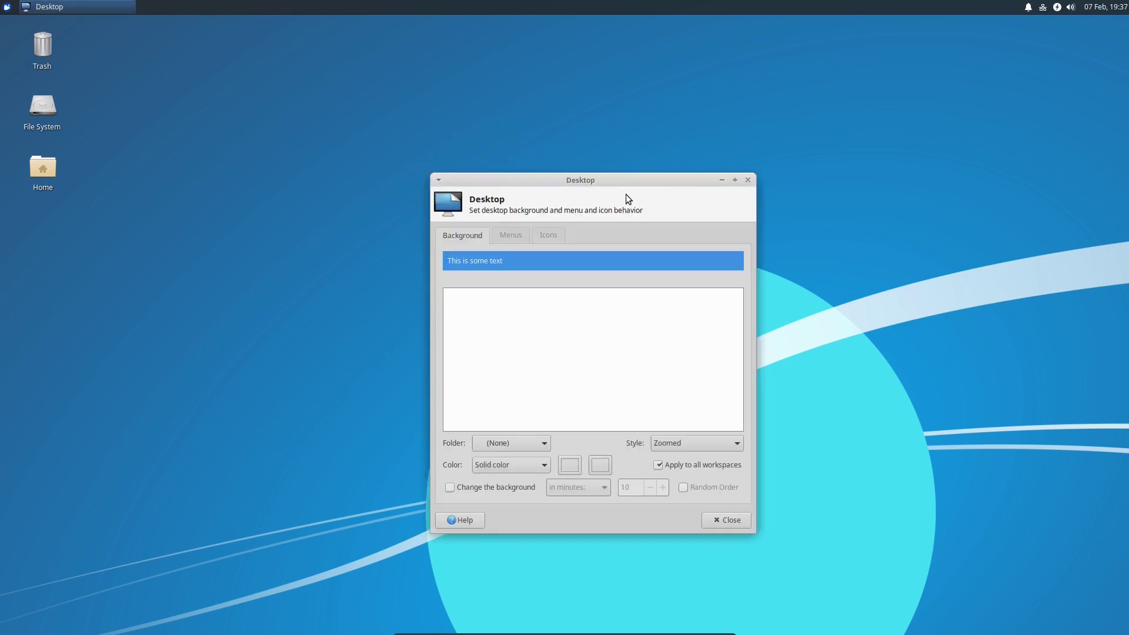
left_click_drag(552, 181, 469, 104)
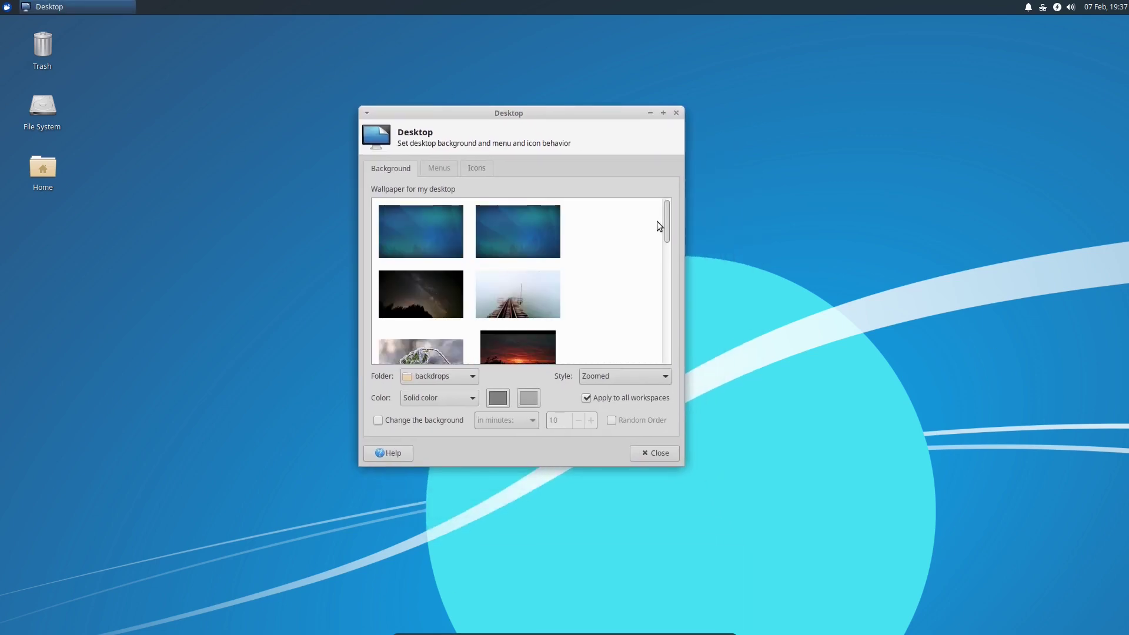
left_click_drag(668, 220, 670, 265)
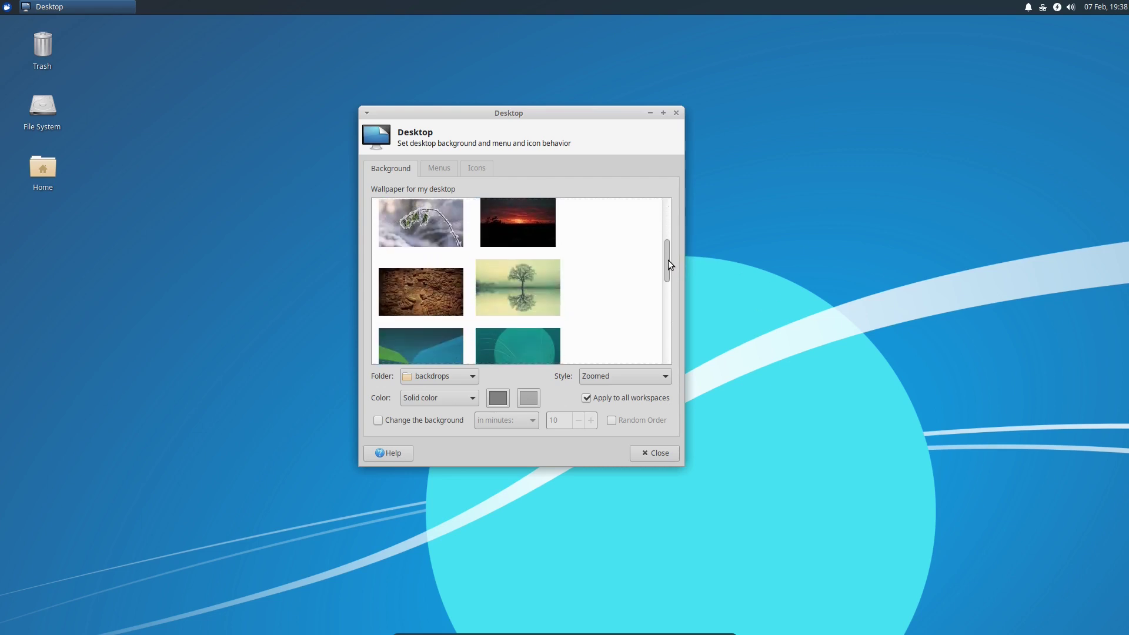
left_click(397, 292)
left_click(650, 454)
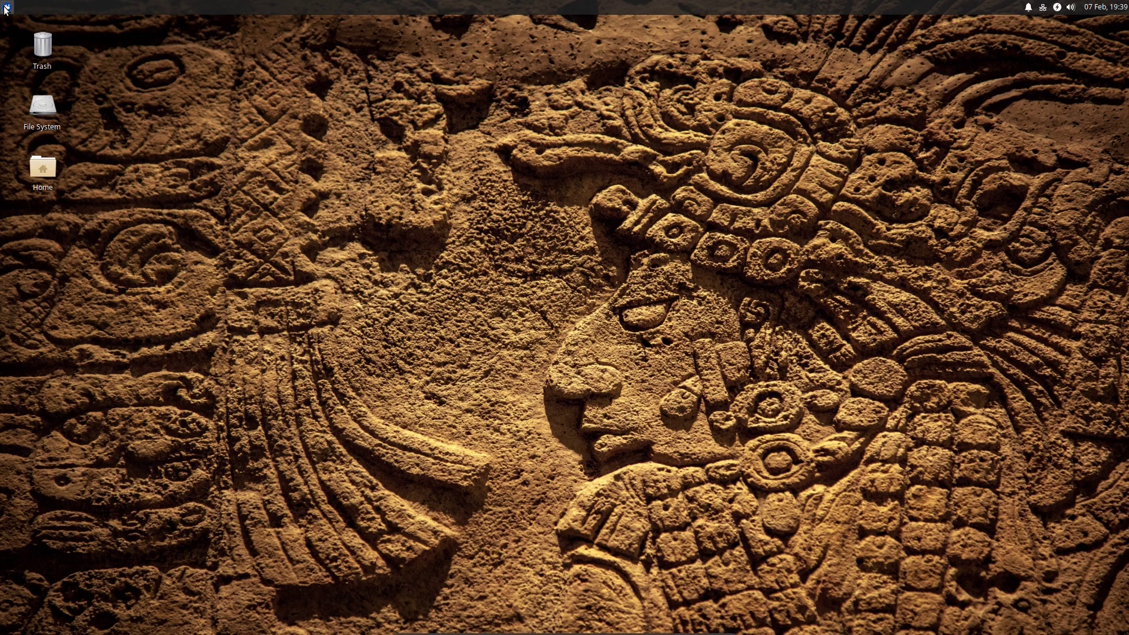
Step: Open the Software application and move its window toward the middle of the desktop
key("super")
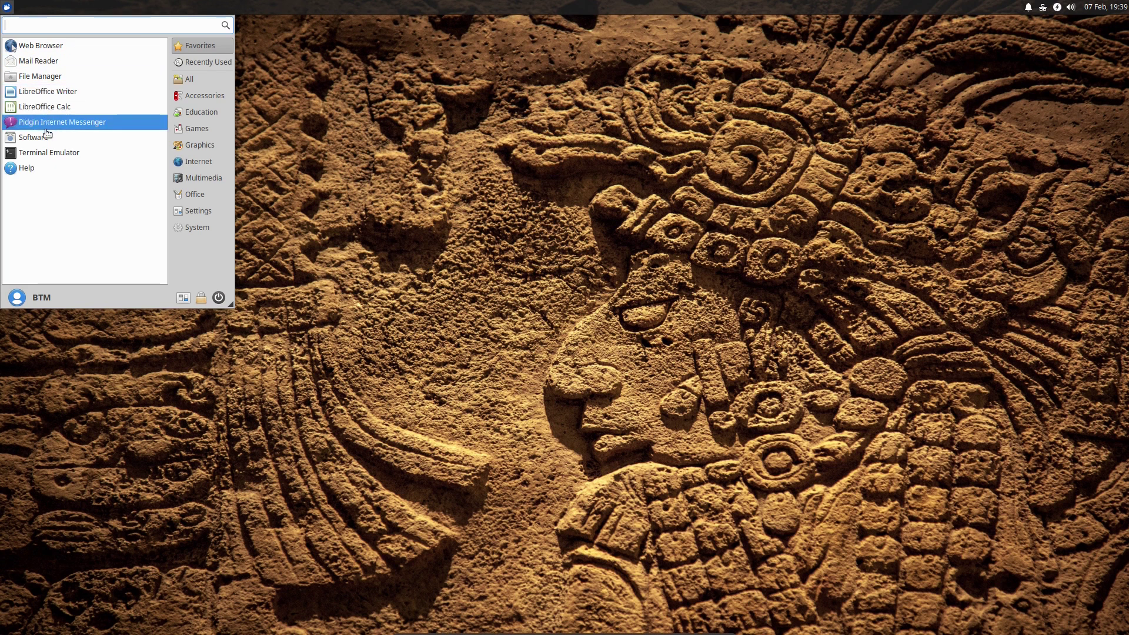
left_click(410, 248)
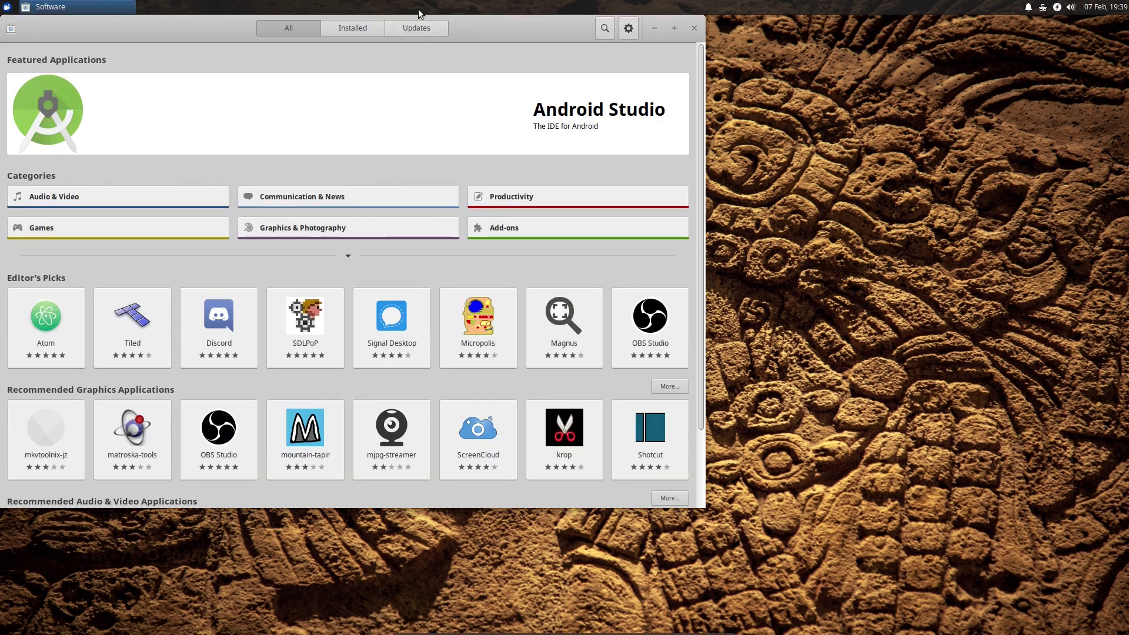
left_click_drag(507, 37, 637, 87)
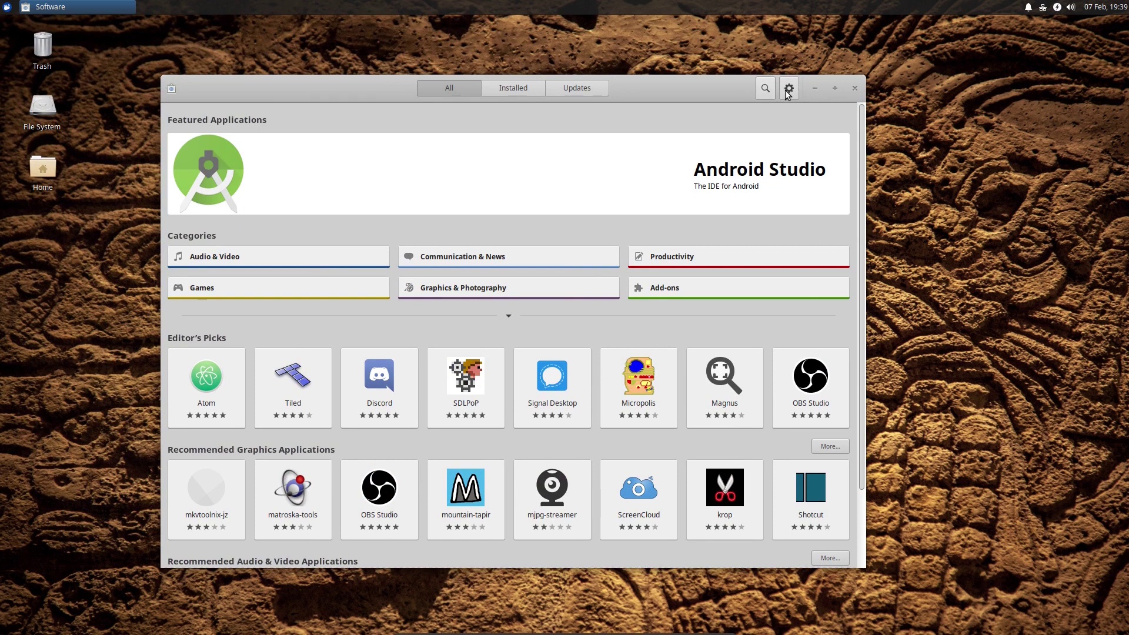
Step: Search the software catalog for "synaptic" and install Synaptic Package Manager, authenticating with the account password
left_click(766, 88)
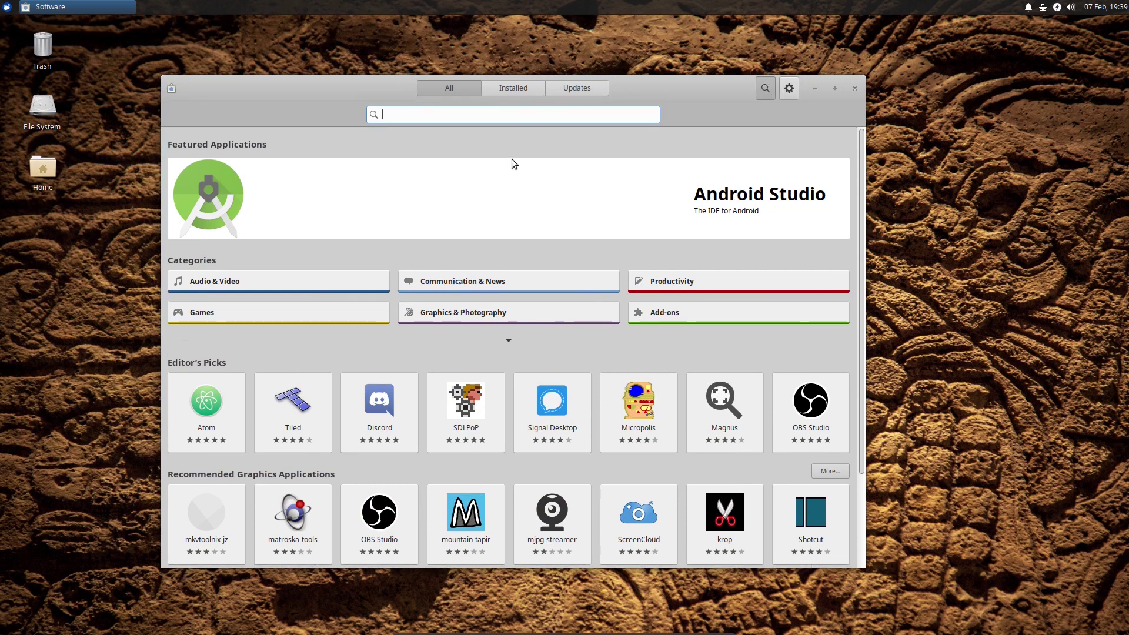
type("synaptic")
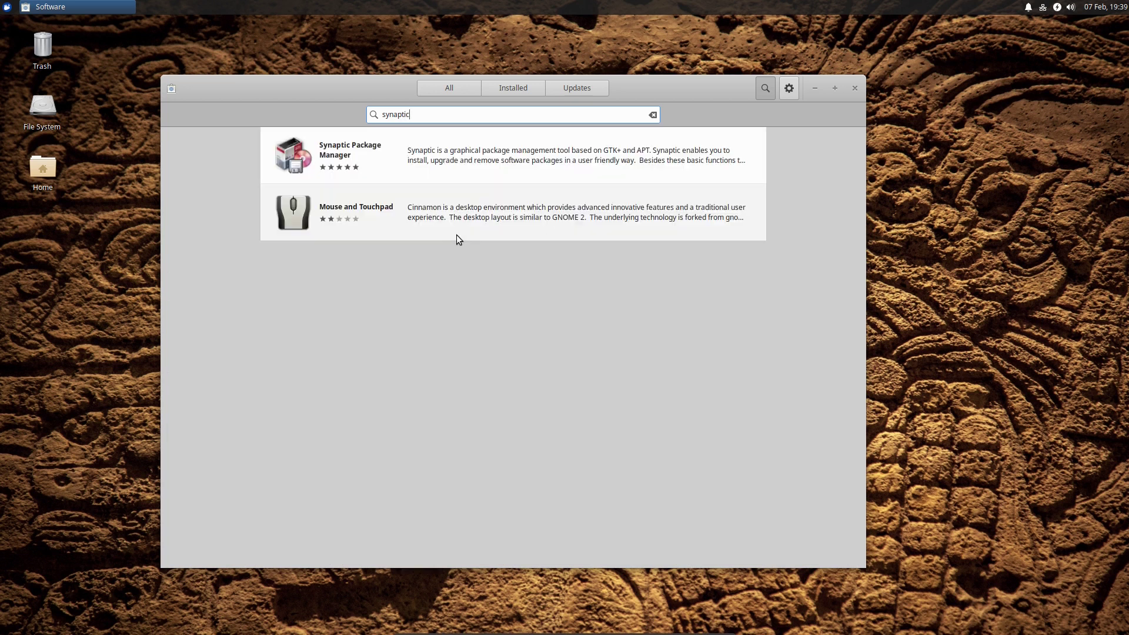
left_click(419, 160)
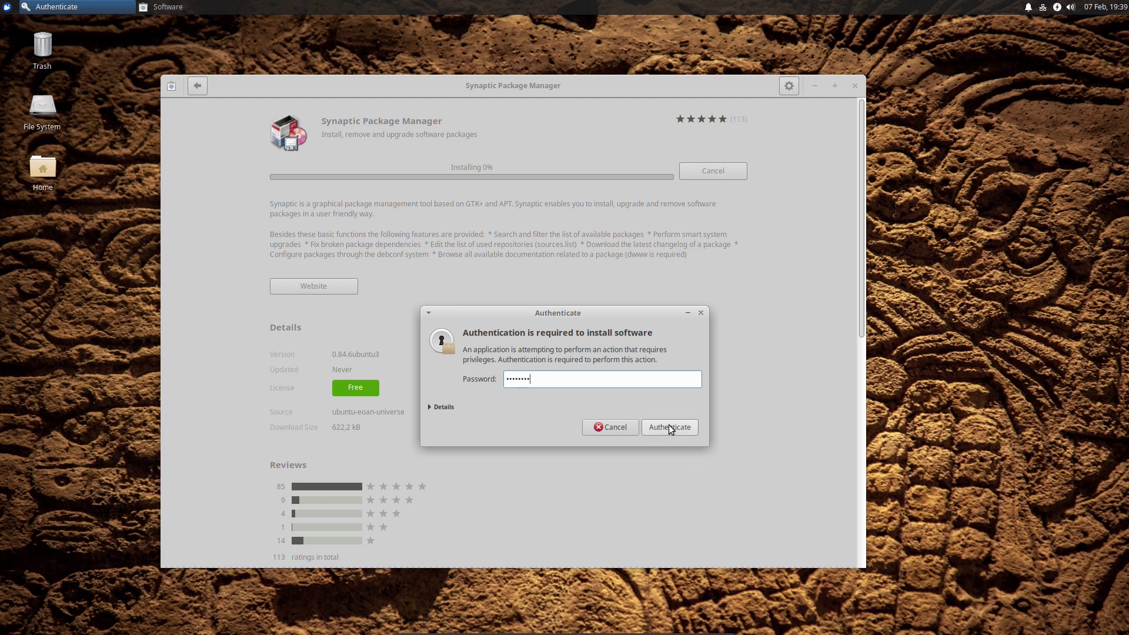
left_click(683, 435)
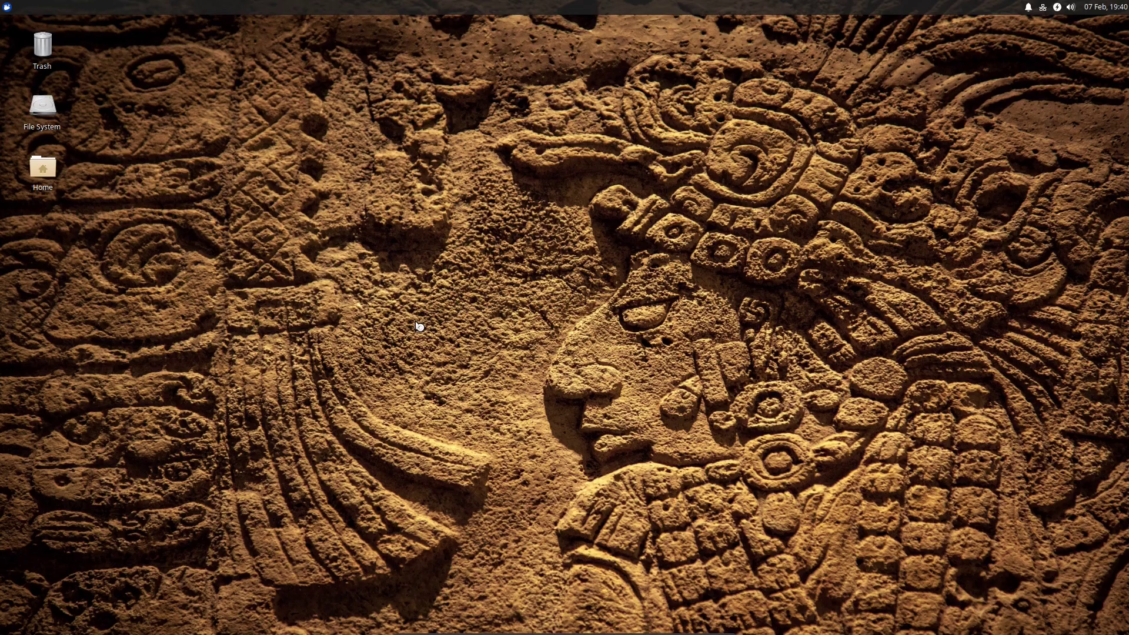
Step: Find Synaptic Package Manager among the applications with "synap" and launch it, authenticating with the account password
left_click(8, 8)
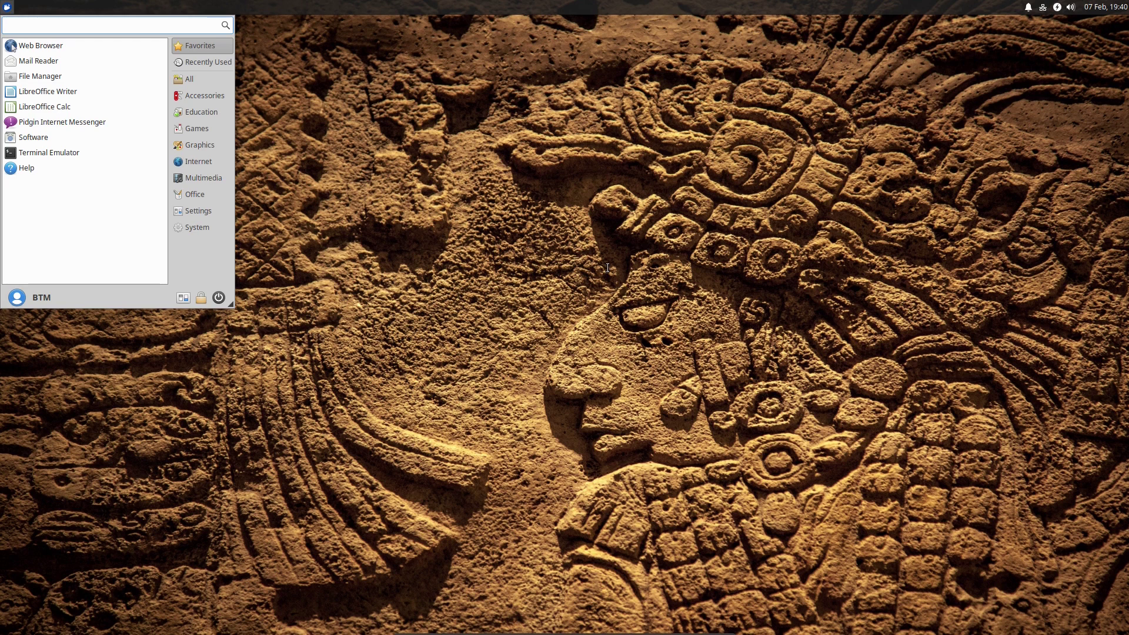
type("synap")
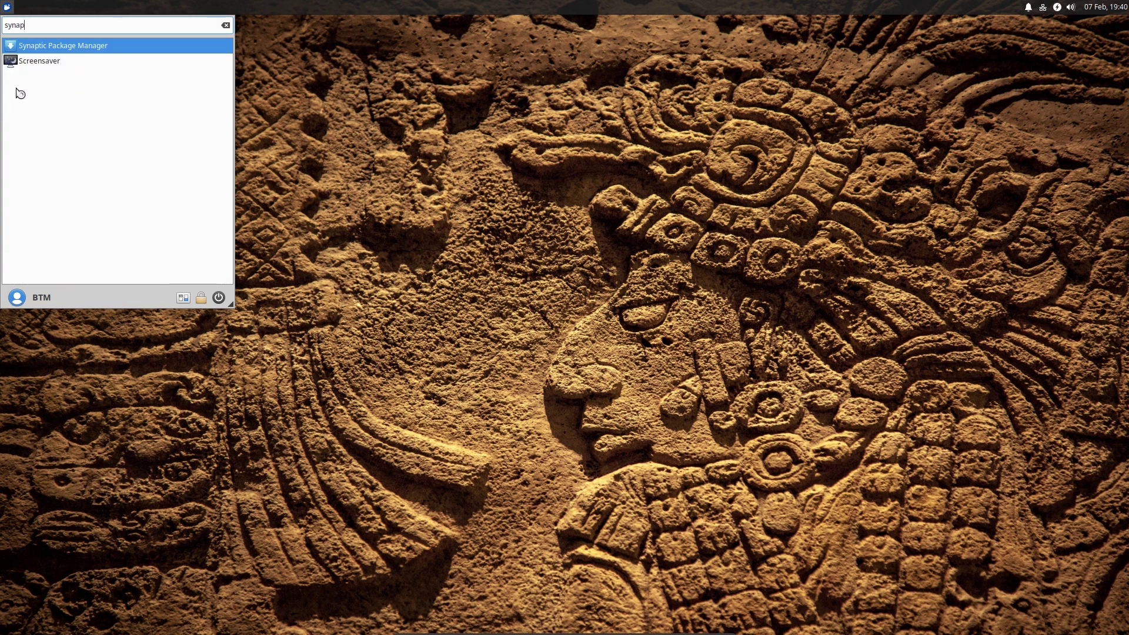
left_click(35, 46)
type("•••••")
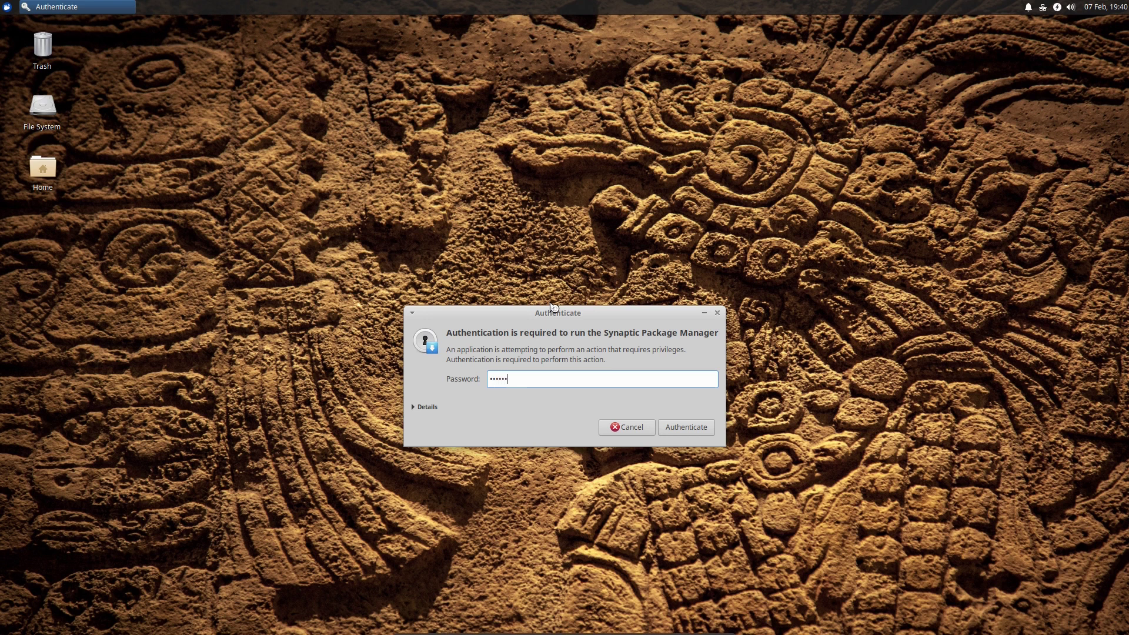
left_click(685, 428)
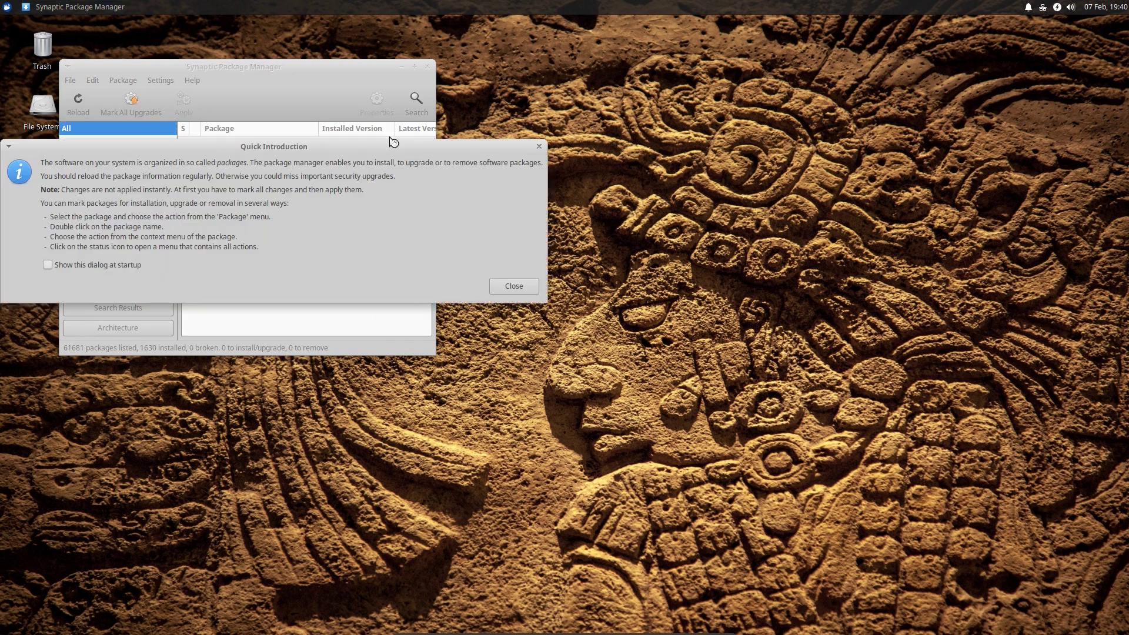
Step: Dismiss the quick introduction, maximize the Synaptic window, search for "arc-theme" and mark the arc-theme package for installation
left_click(514, 286)
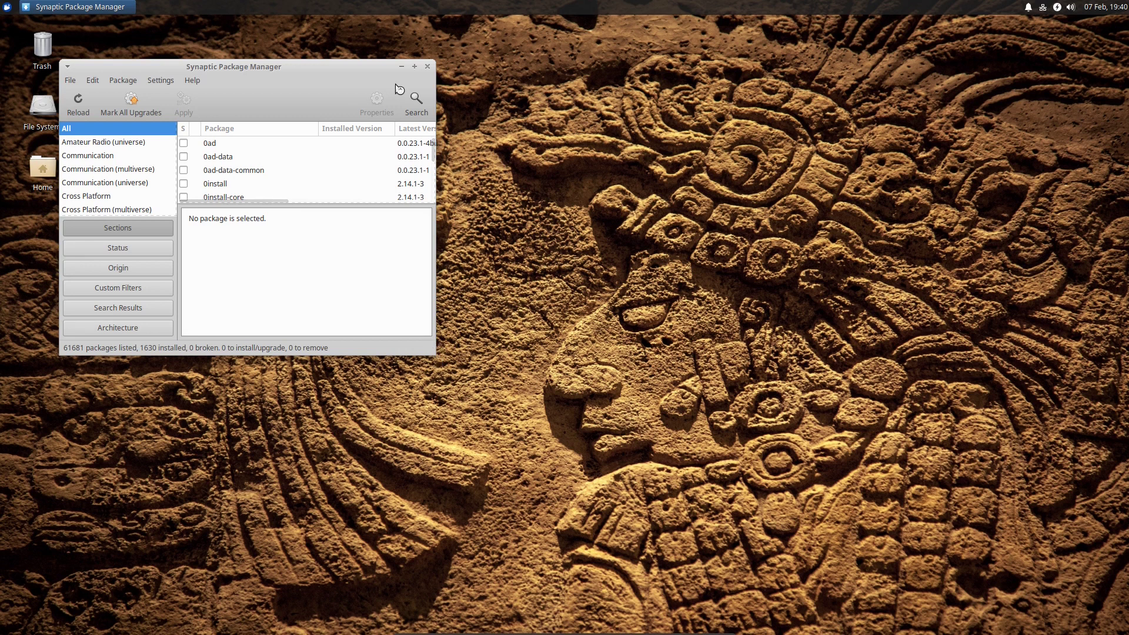
left_click(415, 67)
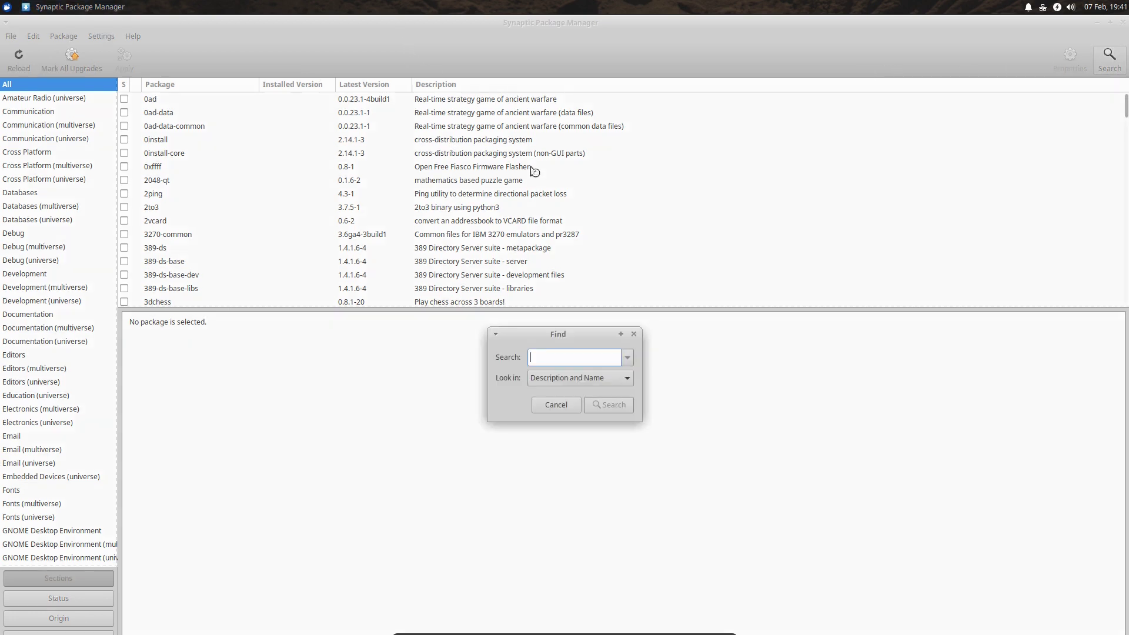
type("arc-theme")
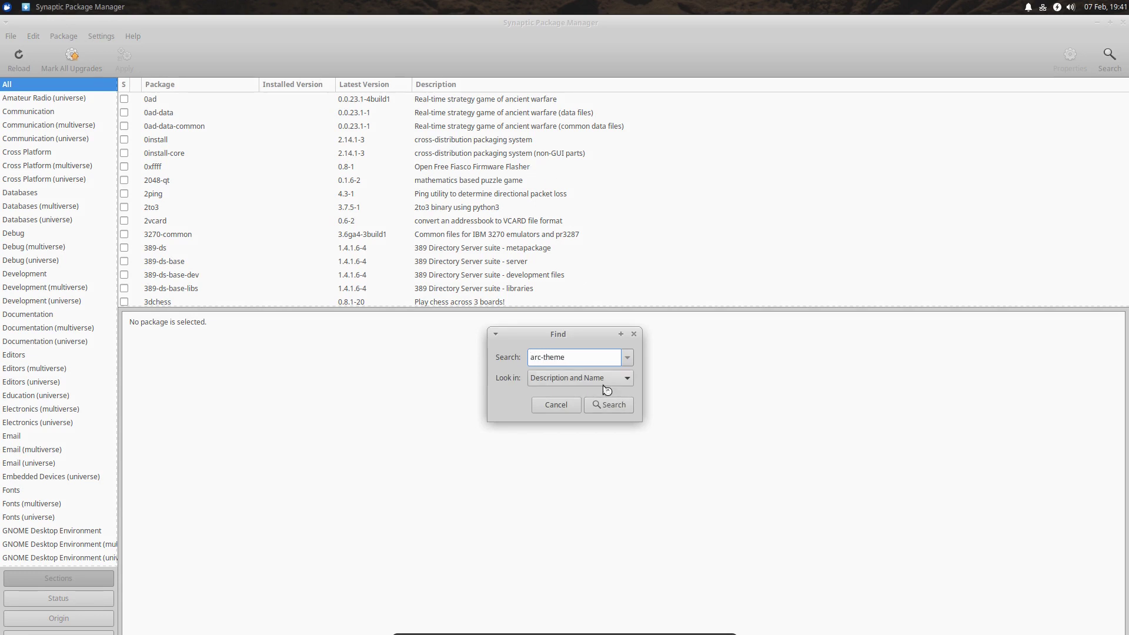
left_click(609, 405)
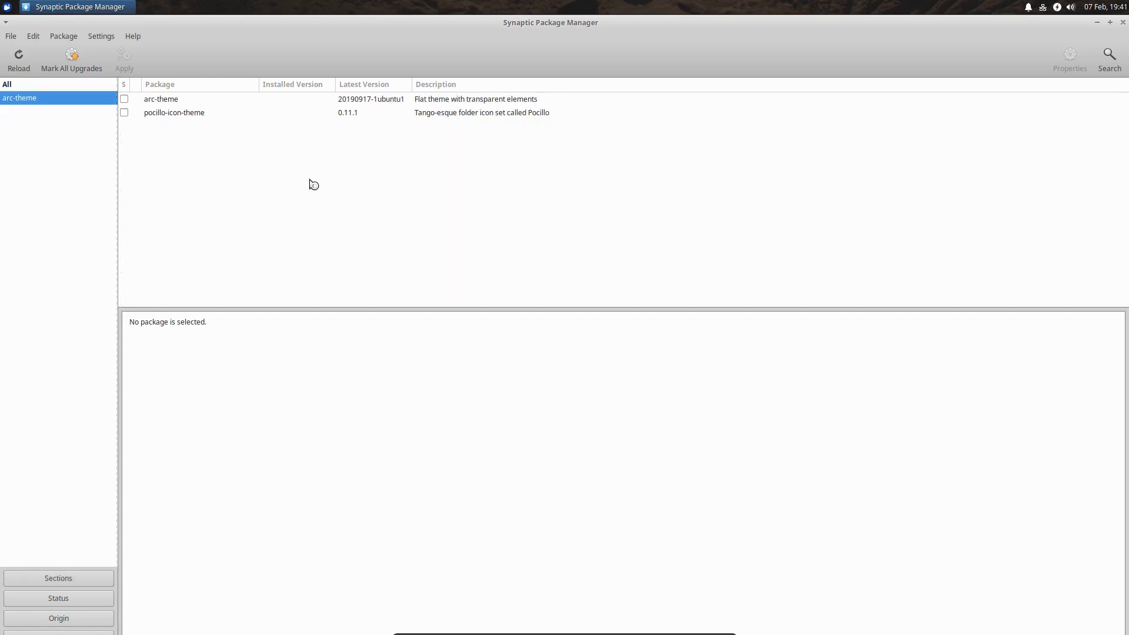
left_click(160, 100)
right_click(175, 99)
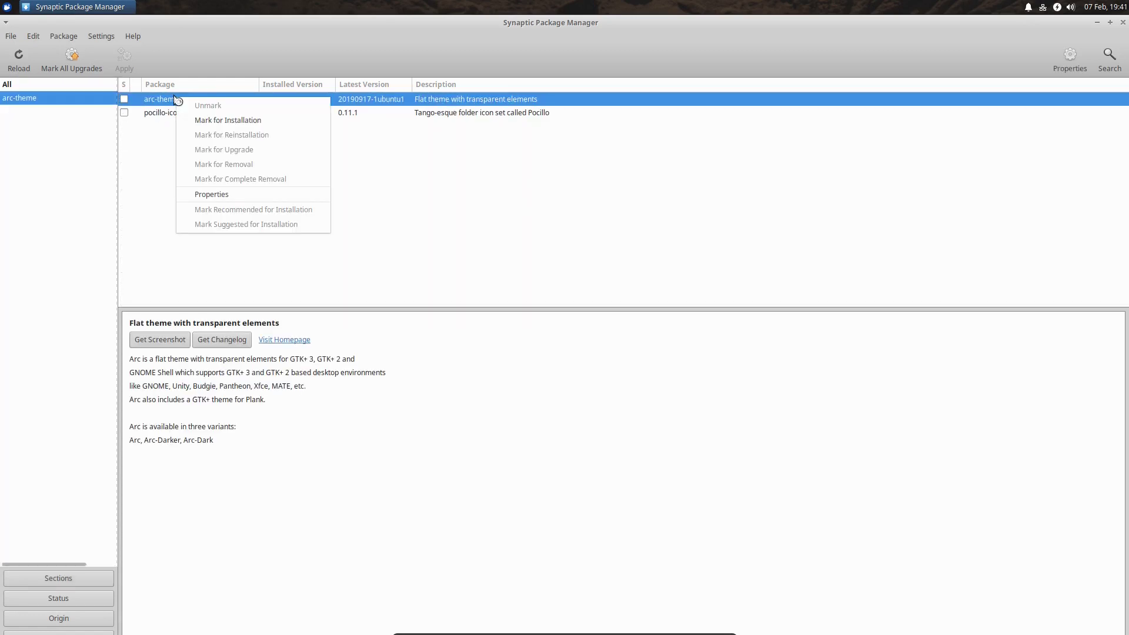
left_click(201, 120)
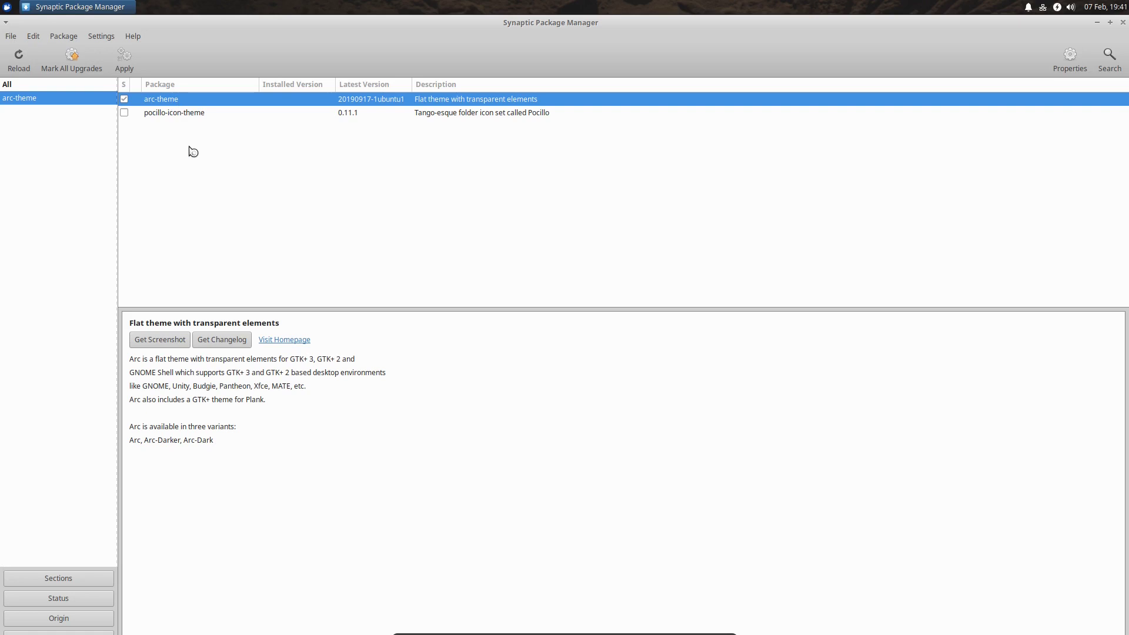
Step: Search the packages for "papirus-icon" and mark papirus-icon-theme for installation
left_click(1110, 58)
type("papirus")
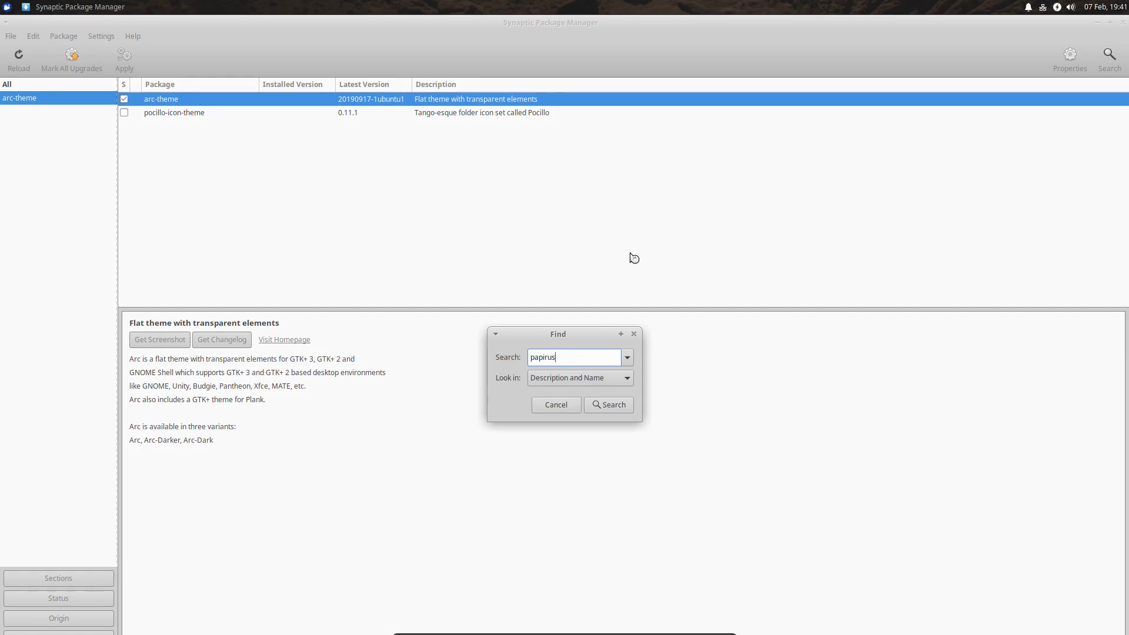
type("-icons")
left_click(615, 406)
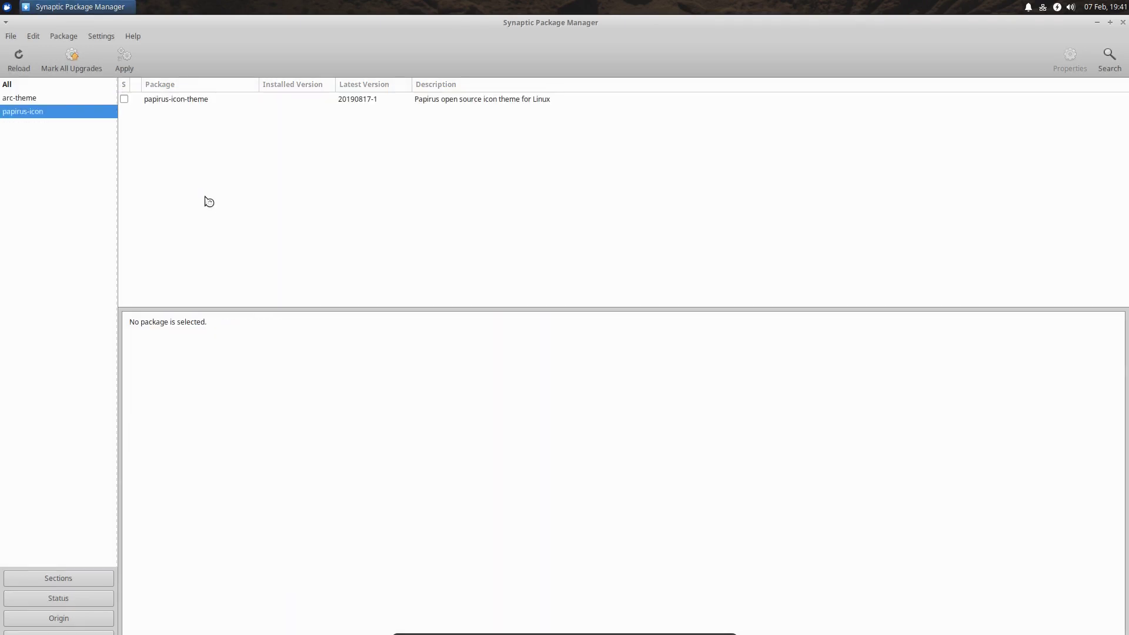
right_click(188, 101)
left_click(212, 123)
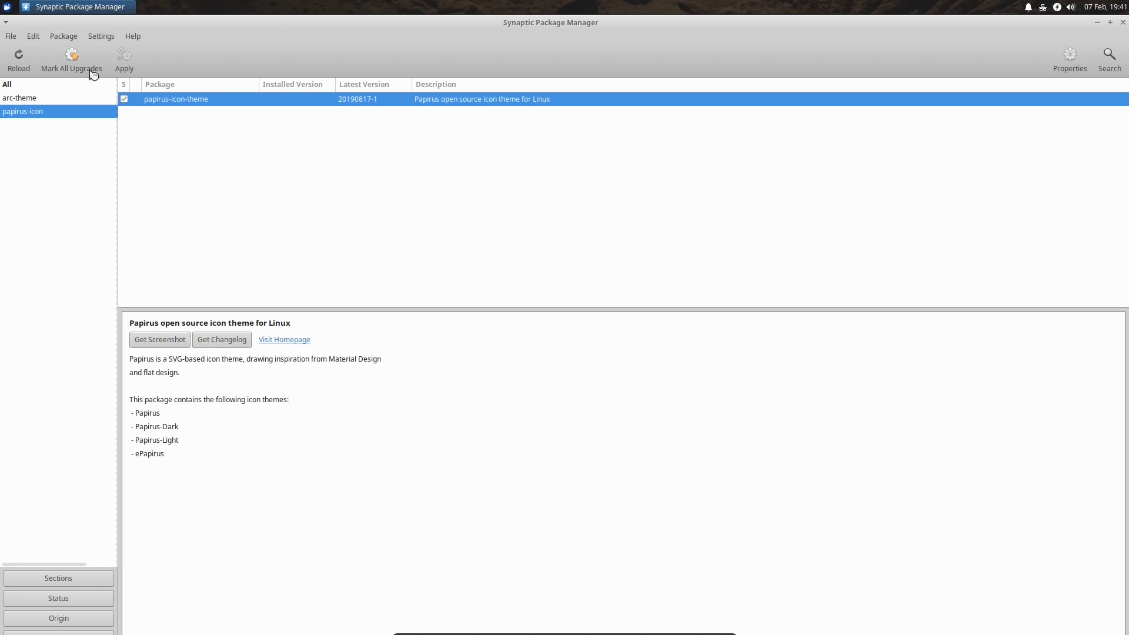
Step: Apply the marked changes, checking the list of packages to install before confirming
left_click(124, 59)
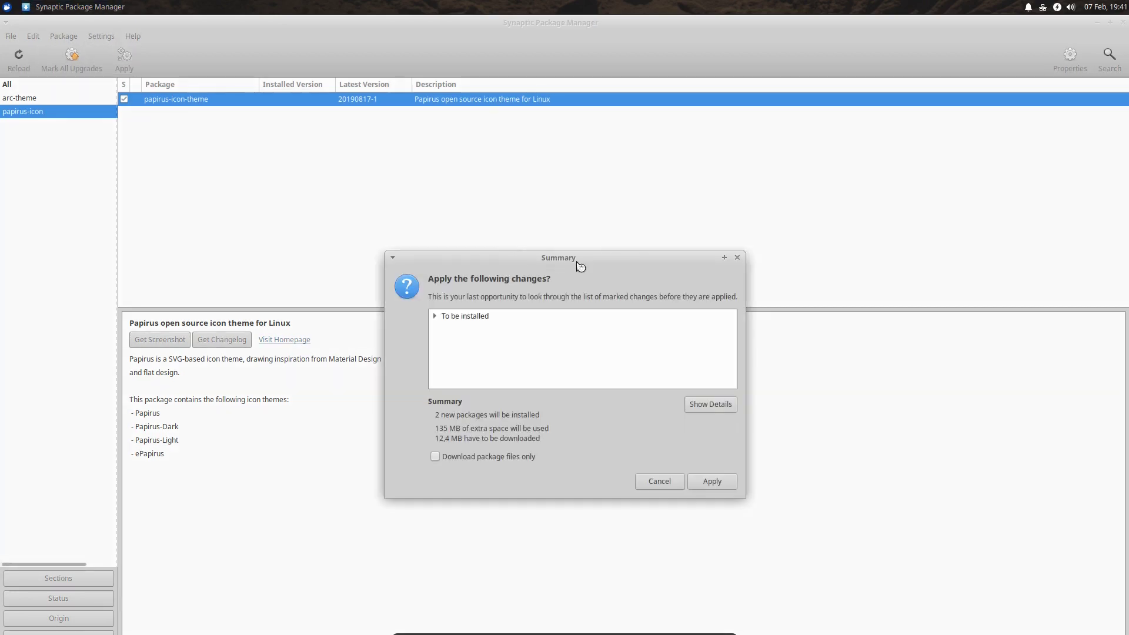
left_click(435, 317)
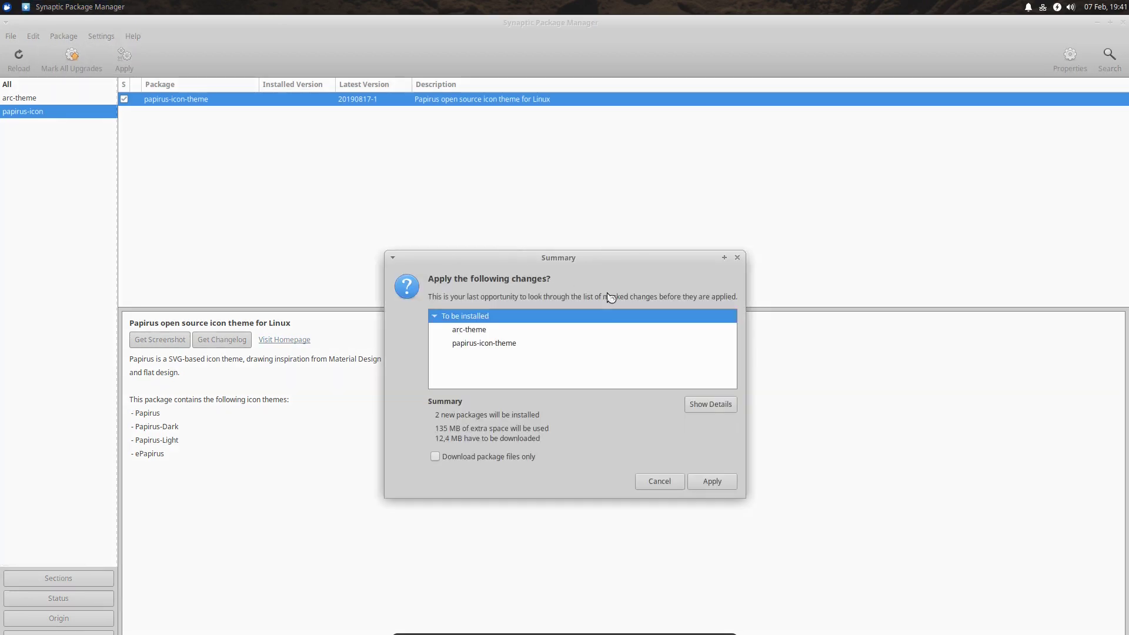
left_click(711, 481)
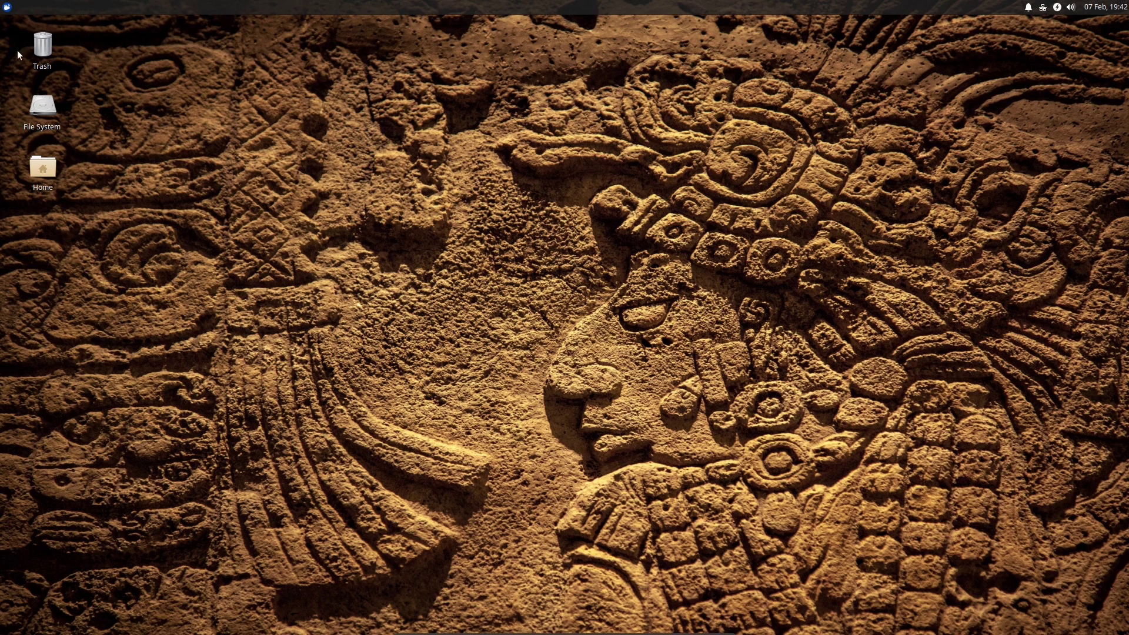
Step: Find the Appearance settings with "appe", move their window toward the upper middle of the desktop, and set the style to Arc
left_click(5, 8)
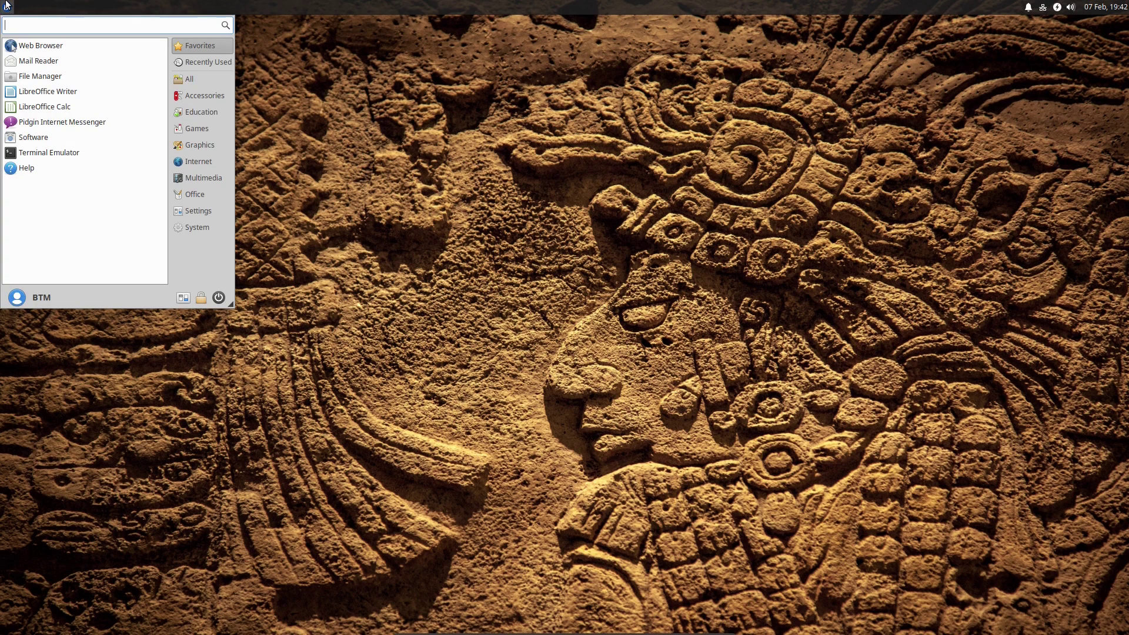
type("appe")
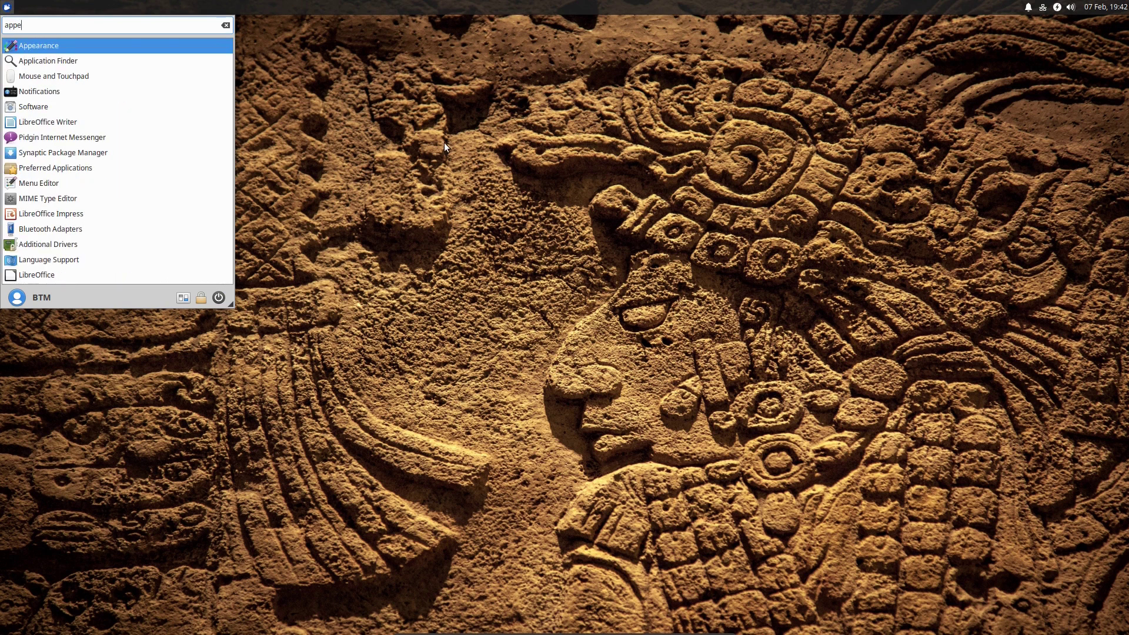
key("Return")
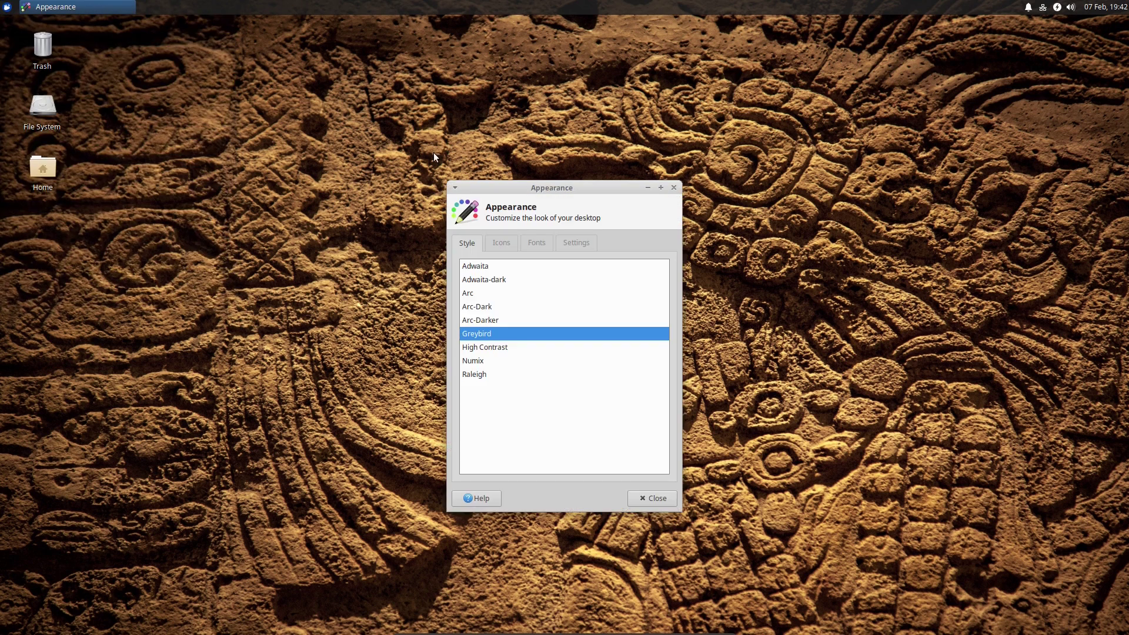
left_click_drag(510, 190, 411, 122)
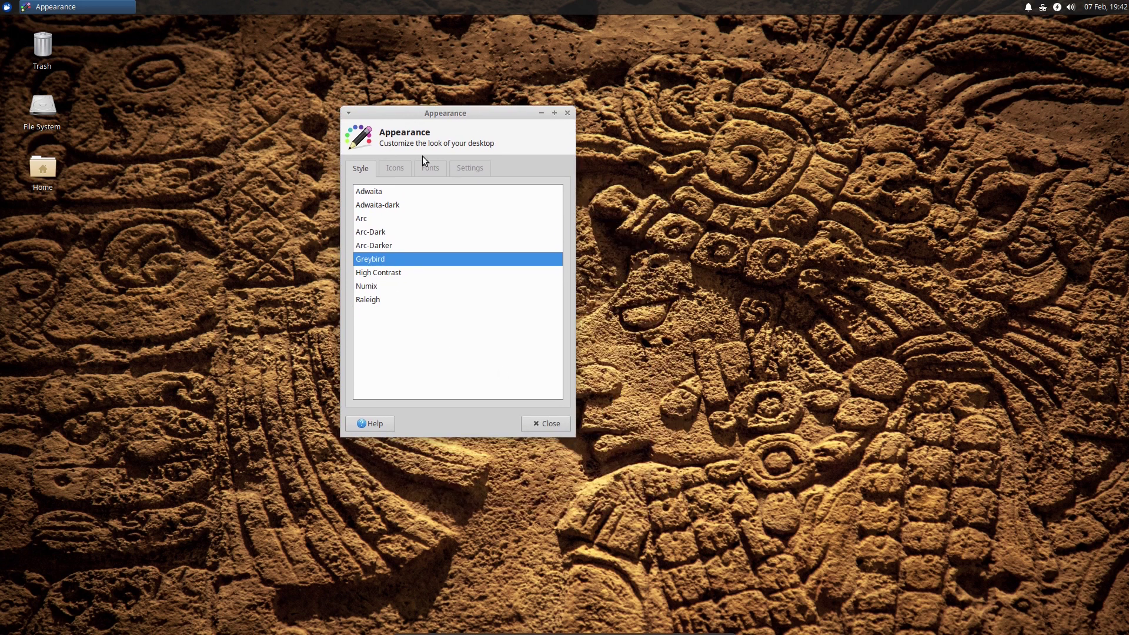
left_click(420, 218)
Step: Set the icon theme to Papirus and close the Appearance settings
left_click(394, 170)
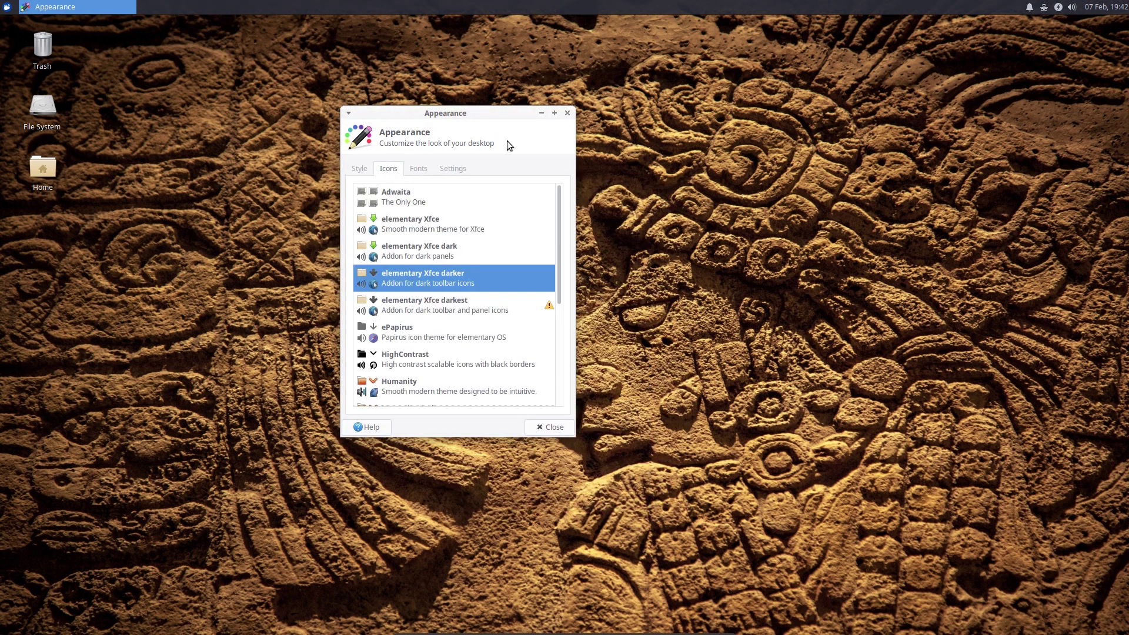
scroll(499, 280, "down", 5)
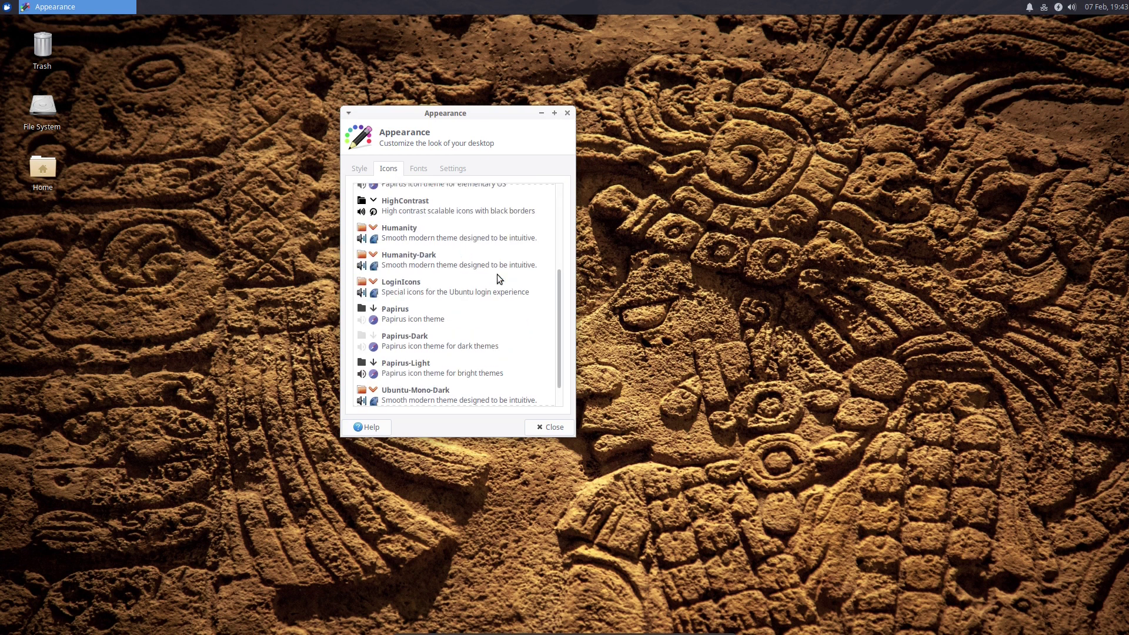
left_click(497, 320)
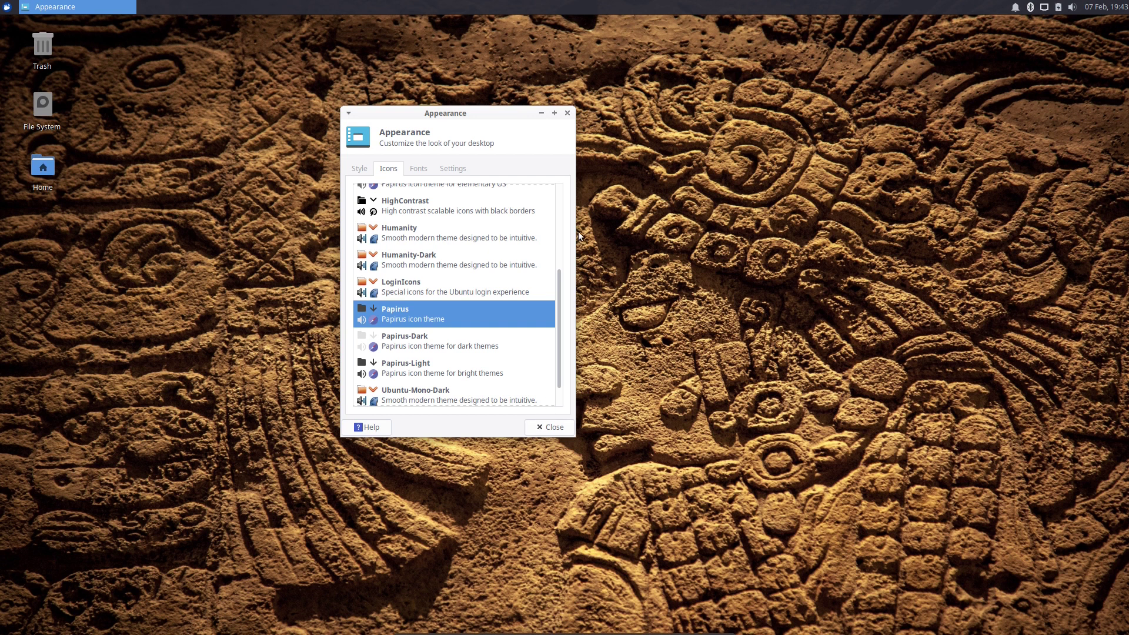
left_click(542, 427)
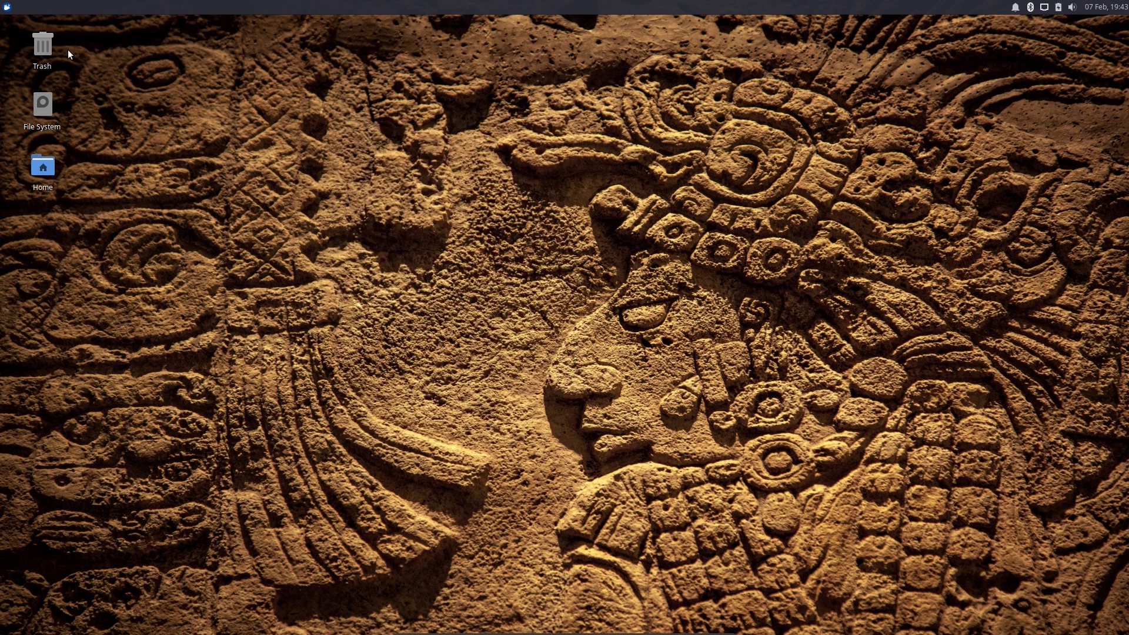
Step: Find the Window Manager settings with "window", set the window theme to Arc, and close the settings
left_click(7, 7)
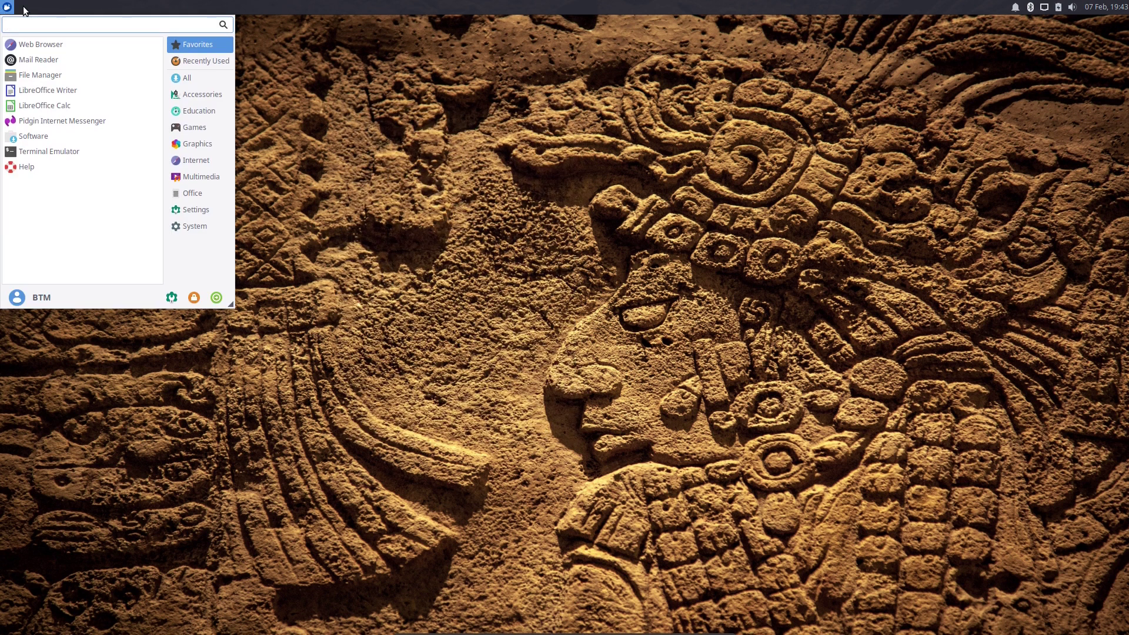
type("window")
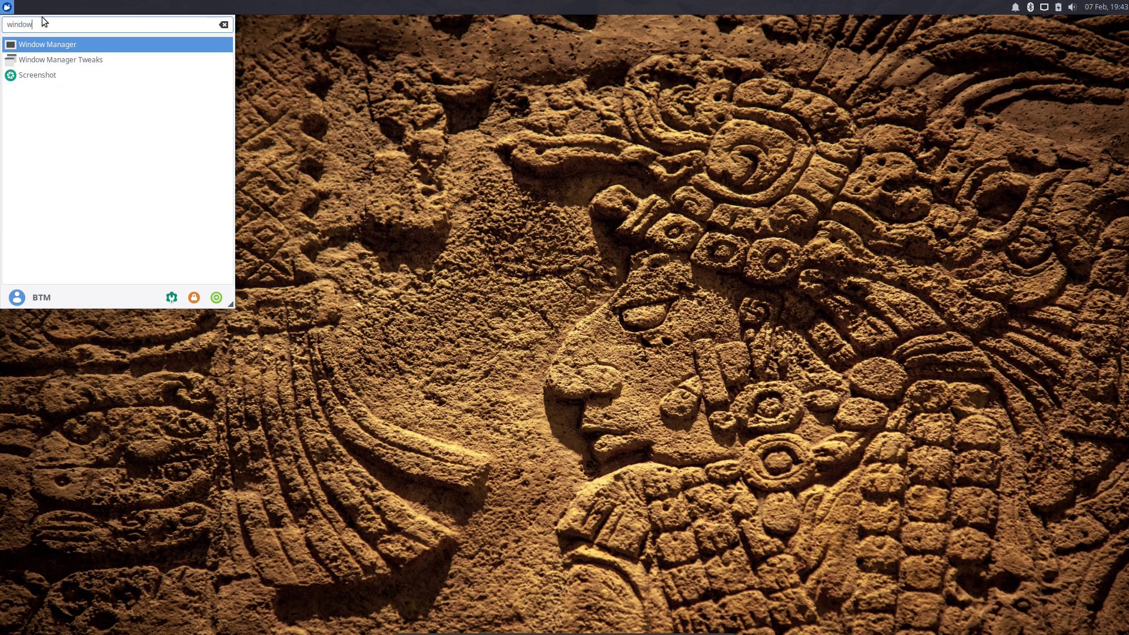
key("Return")
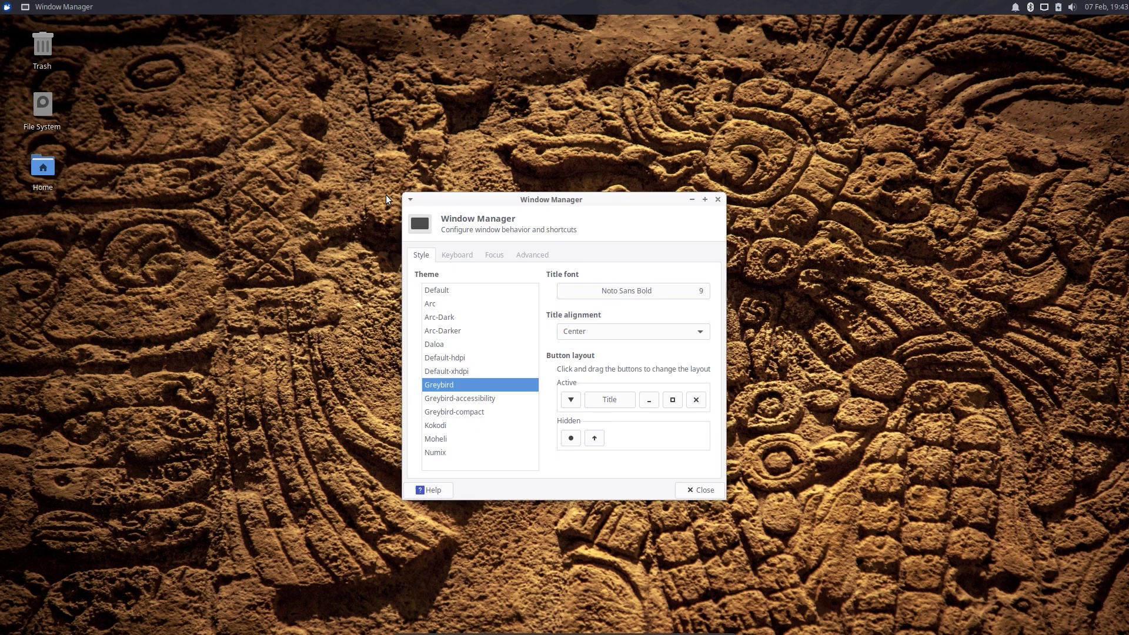
left_click(448, 304)
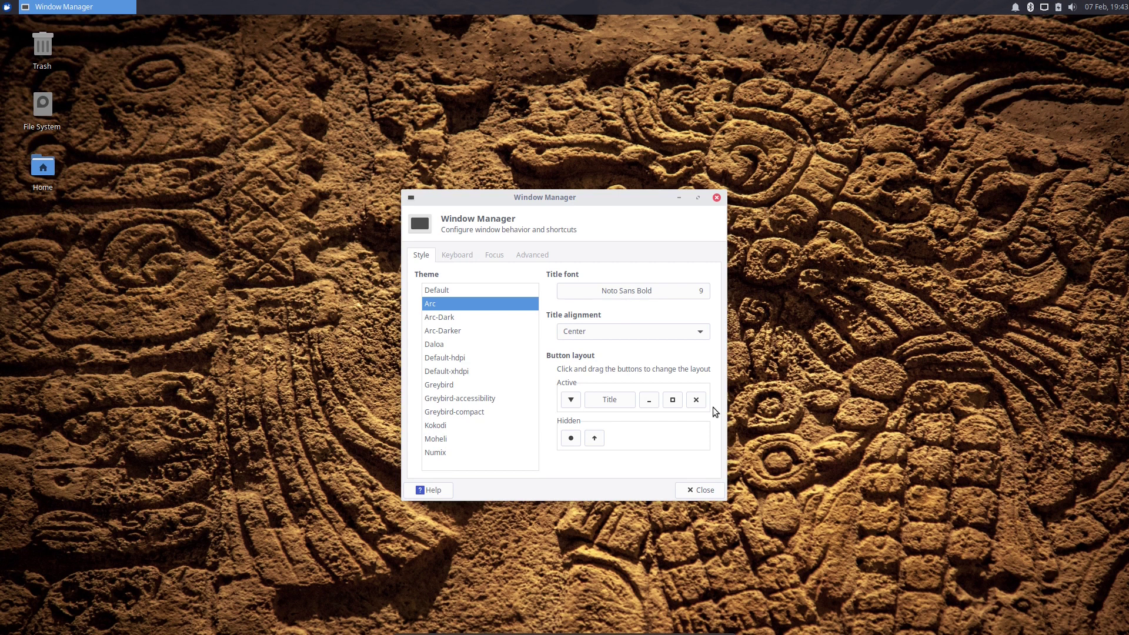
left_click(702, 489)
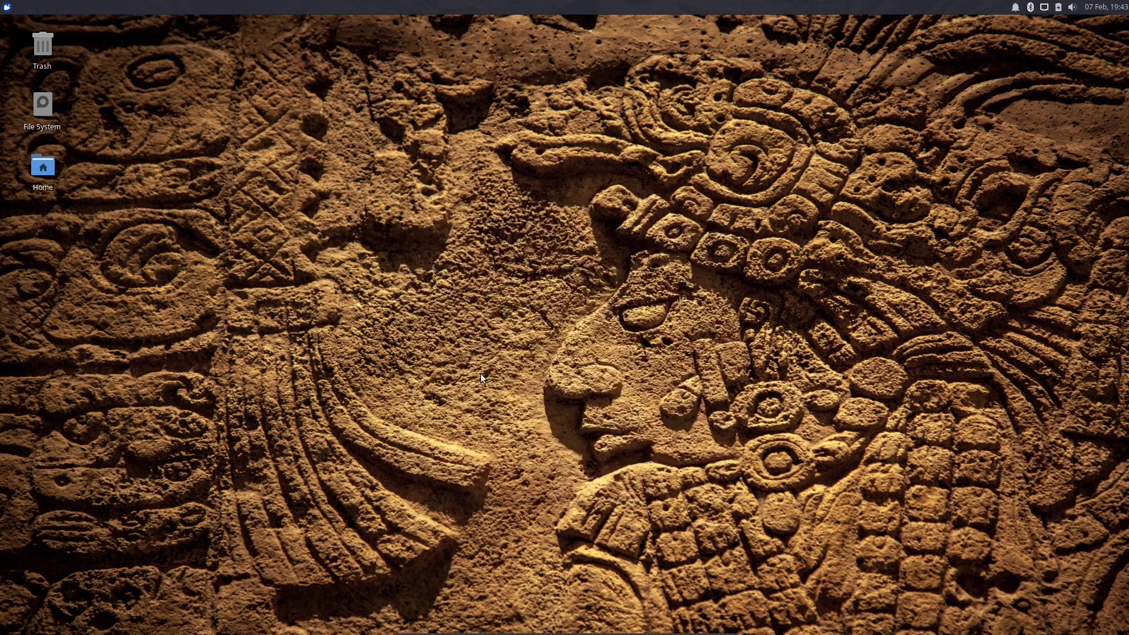
Step: Examine the new theme and icons in the home folder window and the applications menu, closing both
double_click(43, 166)
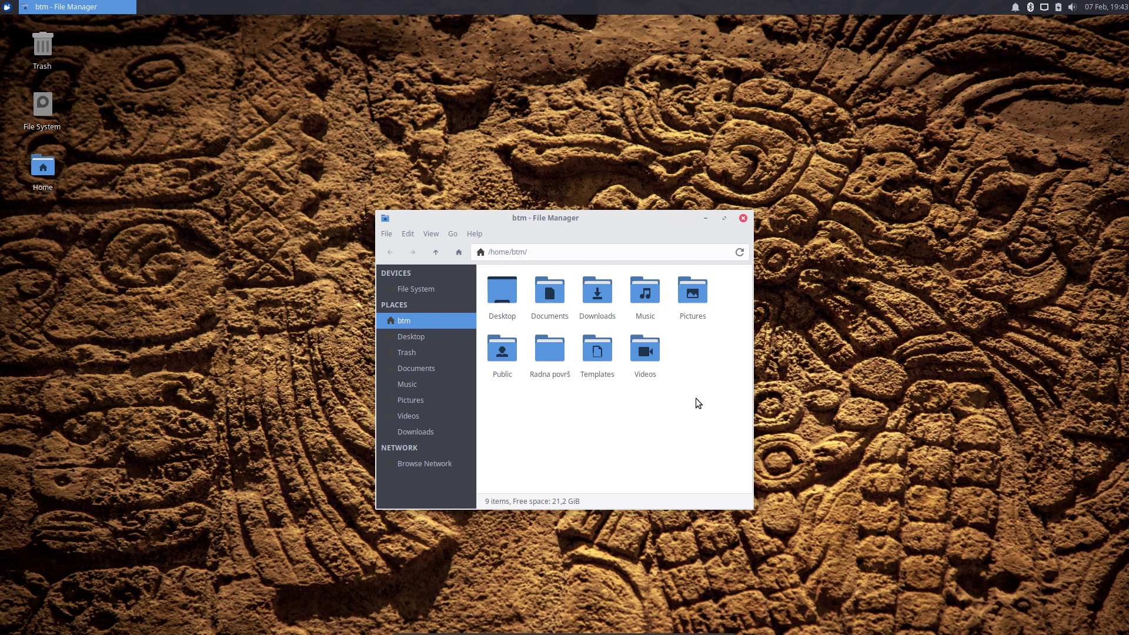
left_click(8, 8)
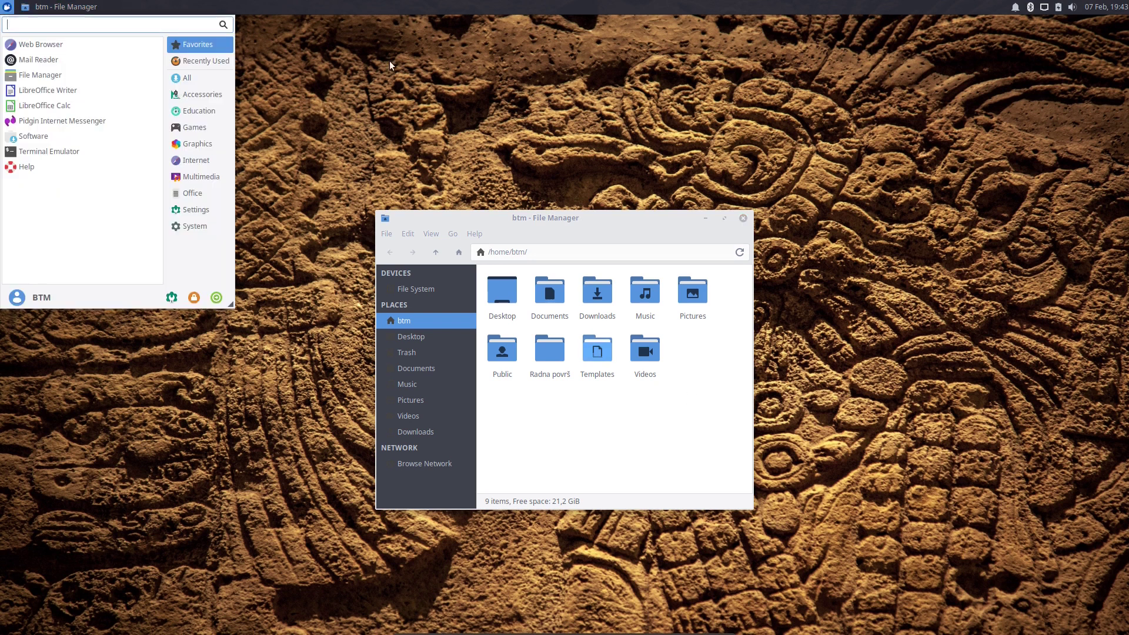
left_click(608, 435)
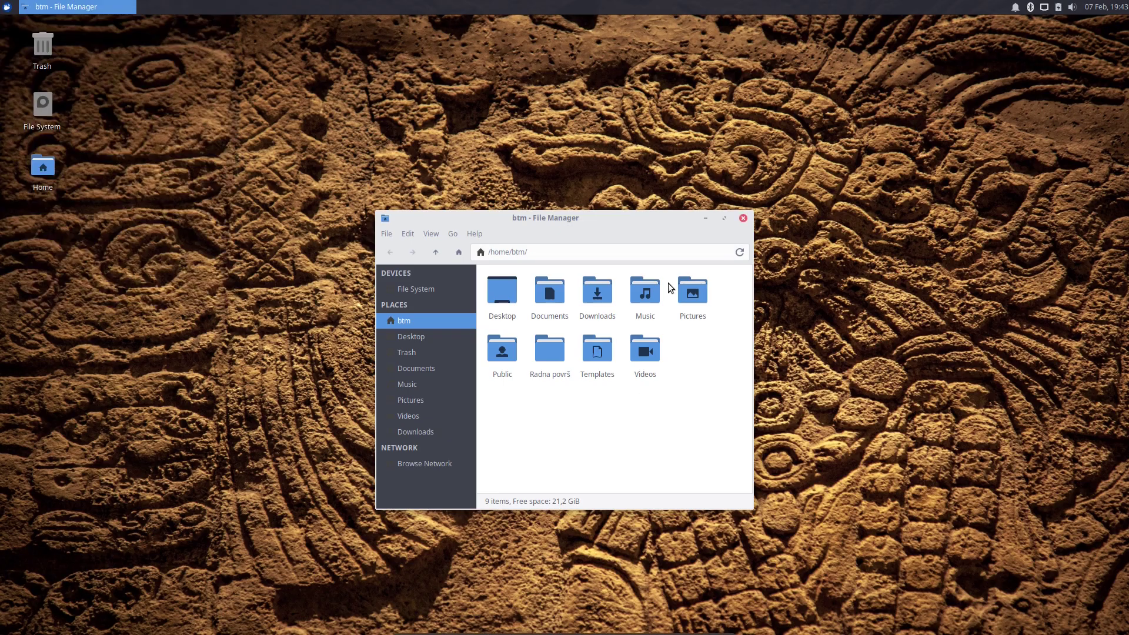
left_click(743, 218)
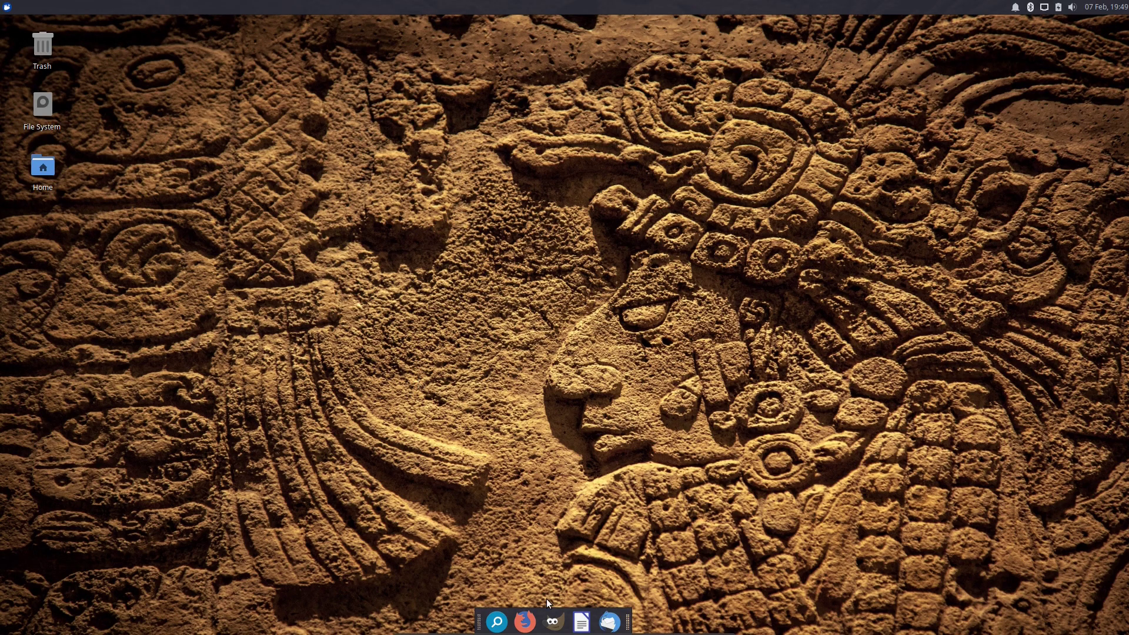
left_click(525, 621)
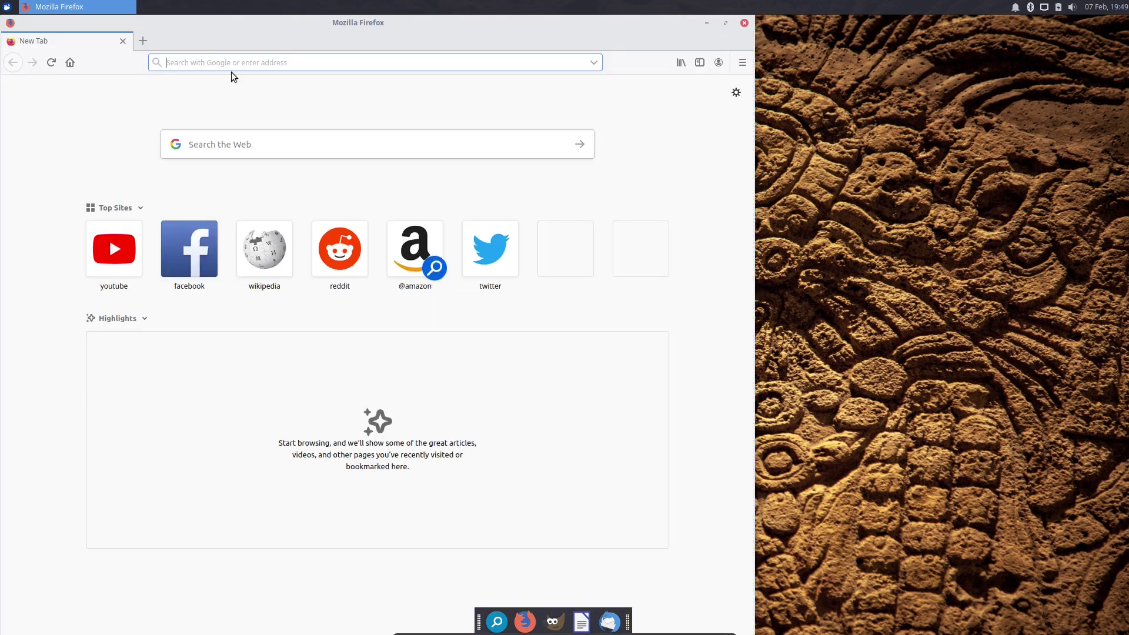
type("www.")
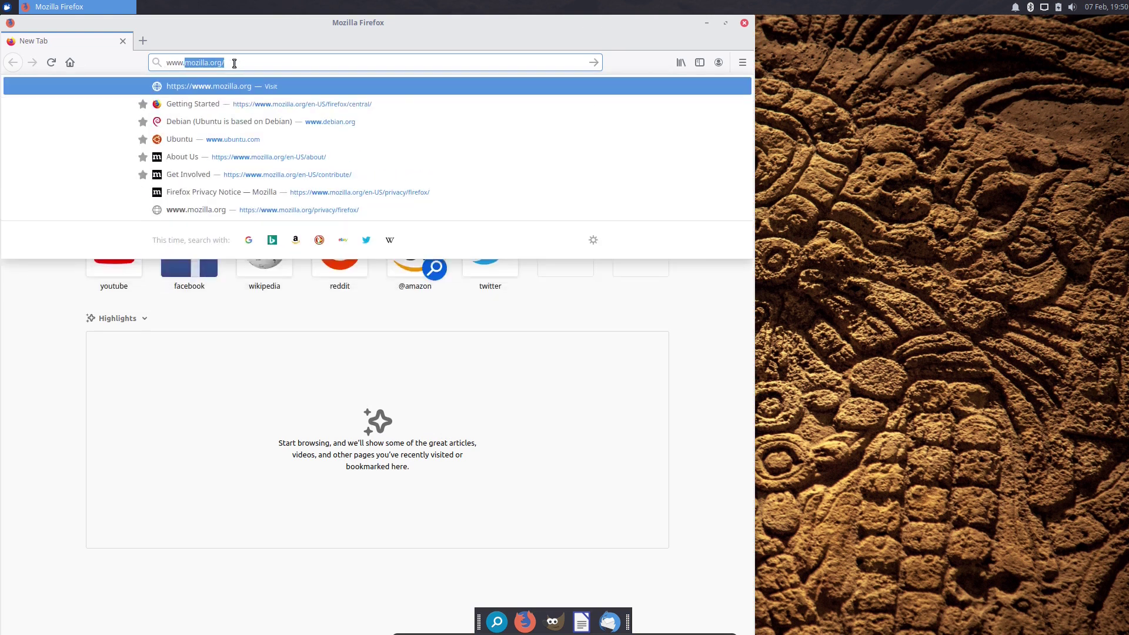
type("xfce-lo")
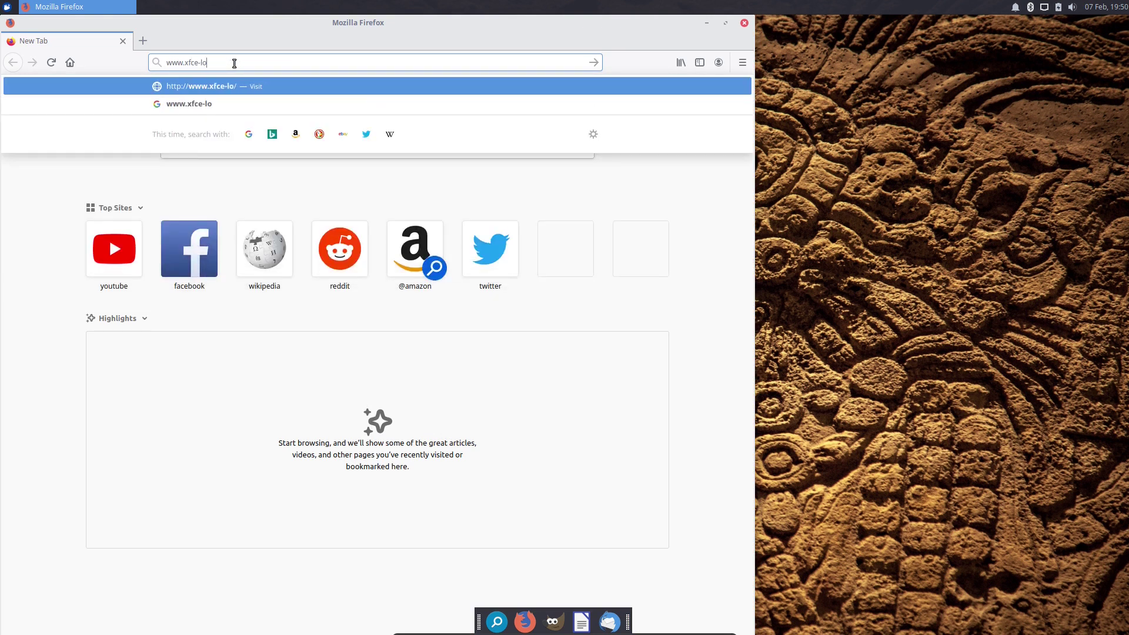
type("ok.org")
key("Return")
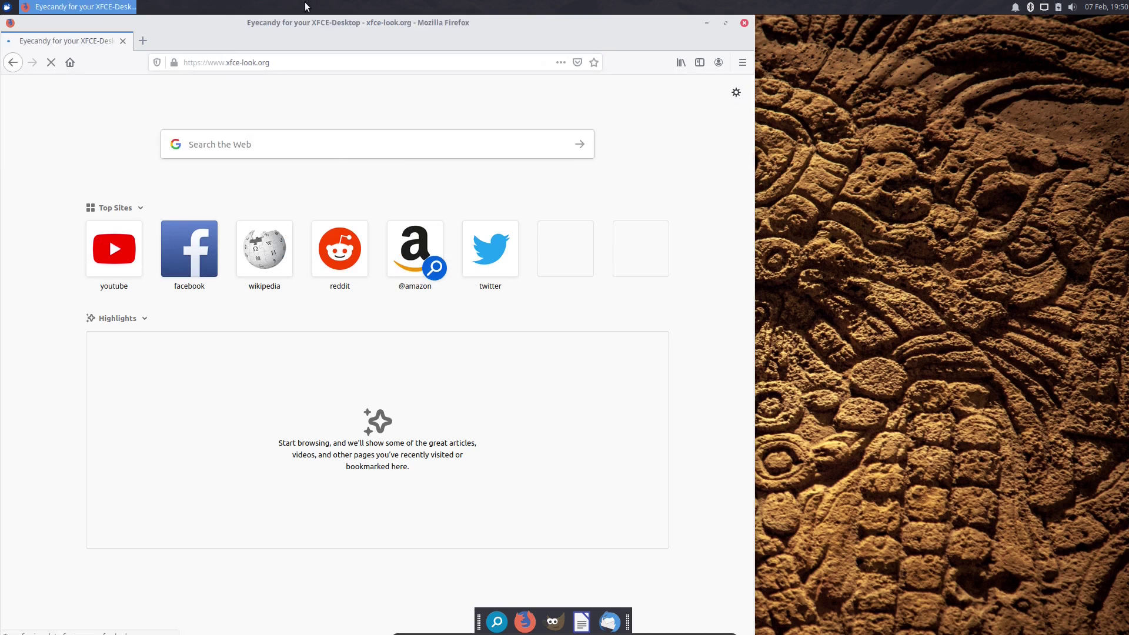
left_click_drag(340, 20, 559, 30)
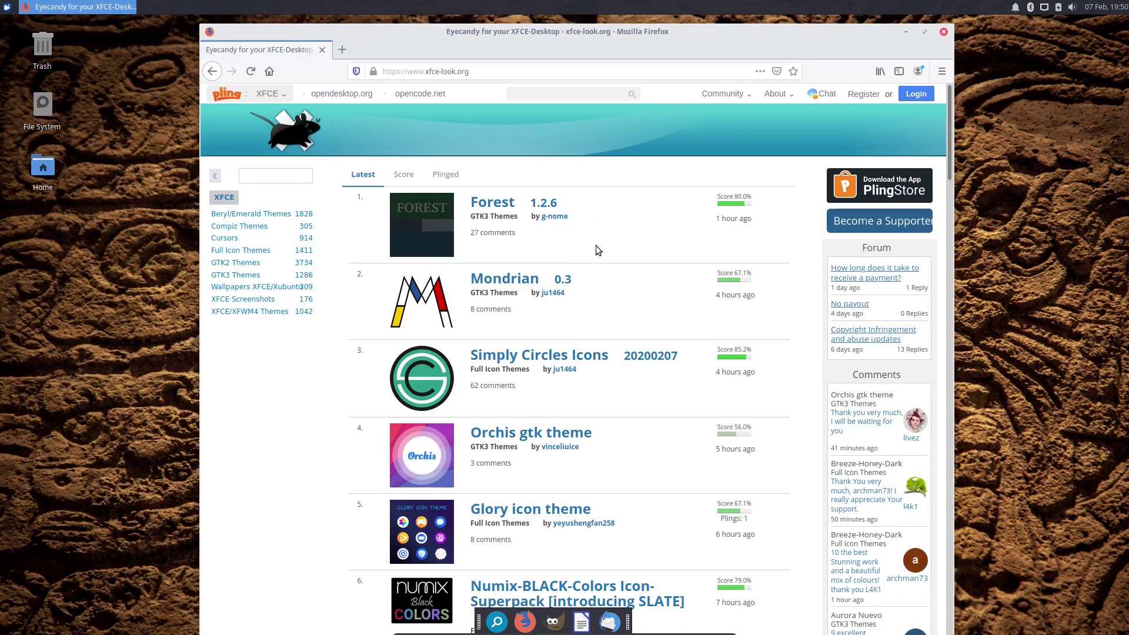
scroll(594, 245, "down", 8)
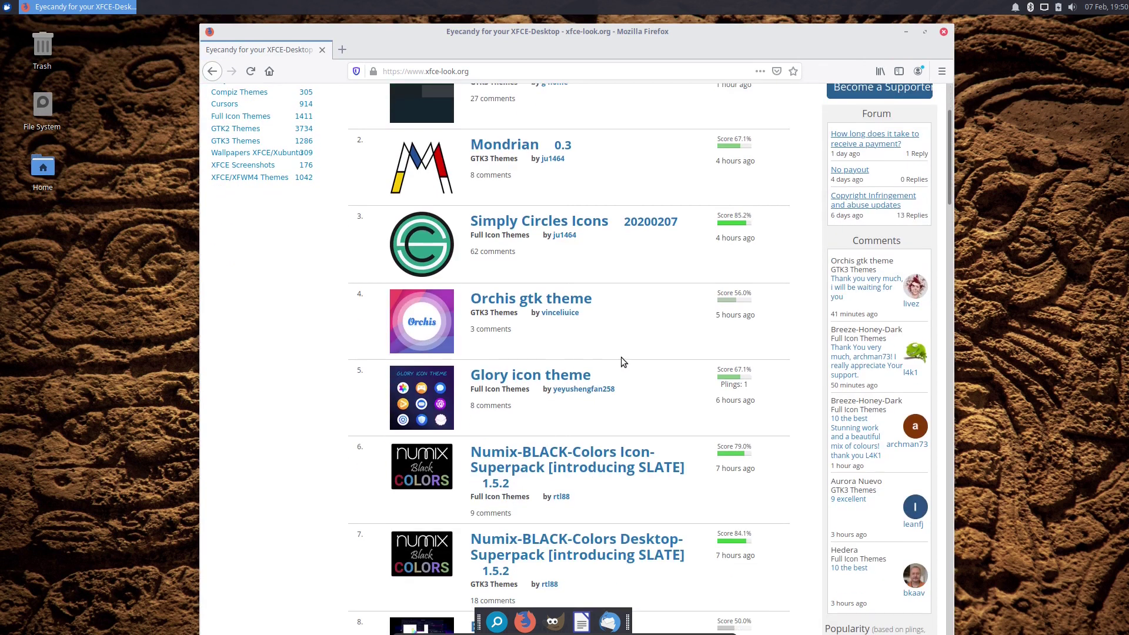
Step: Look through the rest of the latest themes on the xfce-look.org front page
scroll(613, 341, "down", 1)
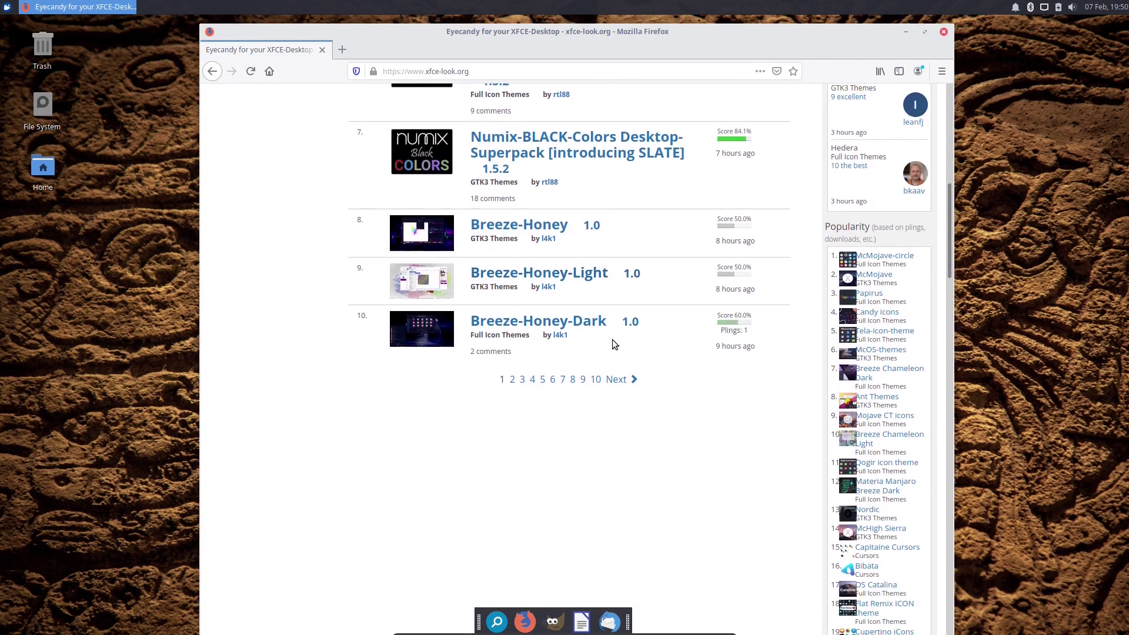
scroll(612, 338, "down", 1)
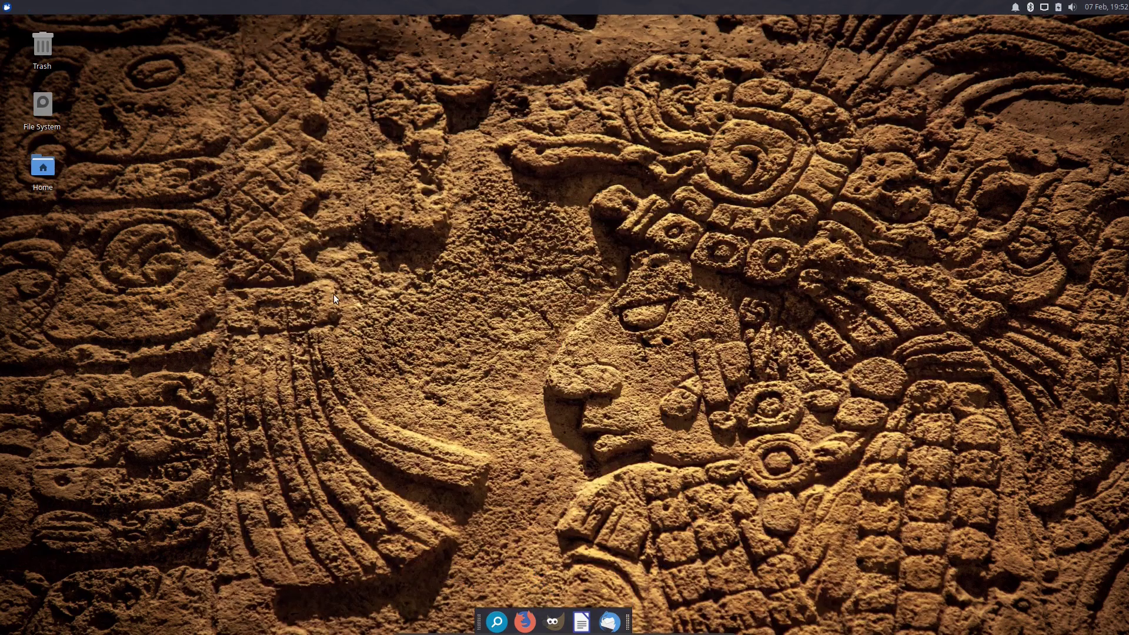
Step: In the home directory's Downloads folder, extract PRO-dark-XFCE-4.14.tar.xz in place and try to extract korla_1-2-5.zip there too
double_click(42, 168)
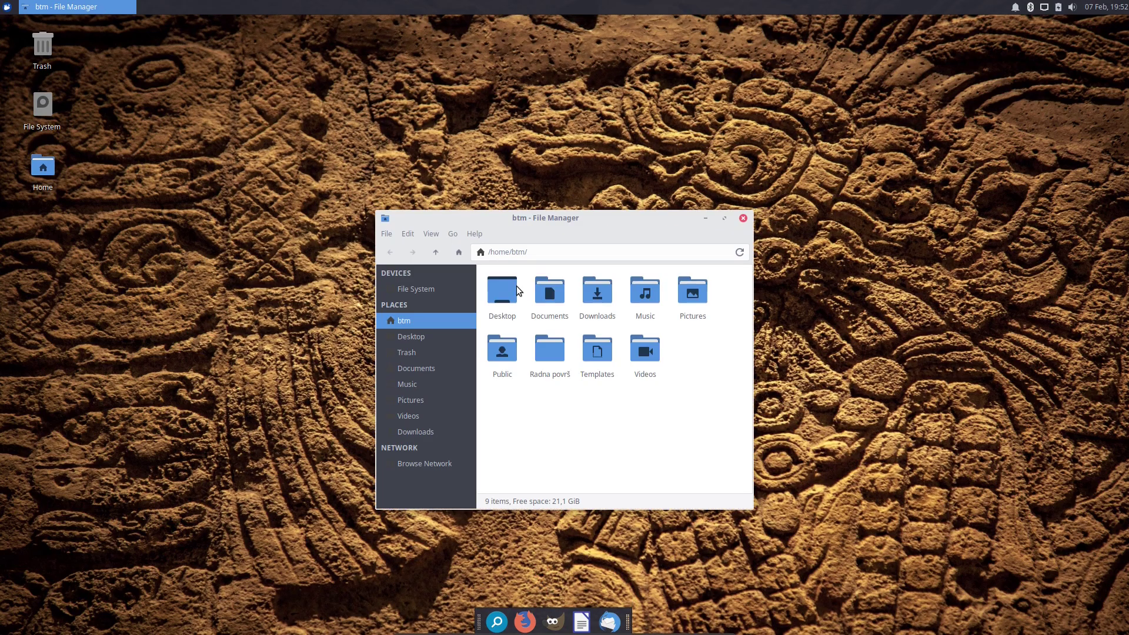
left_click_drag(546, 220, 460, 127)
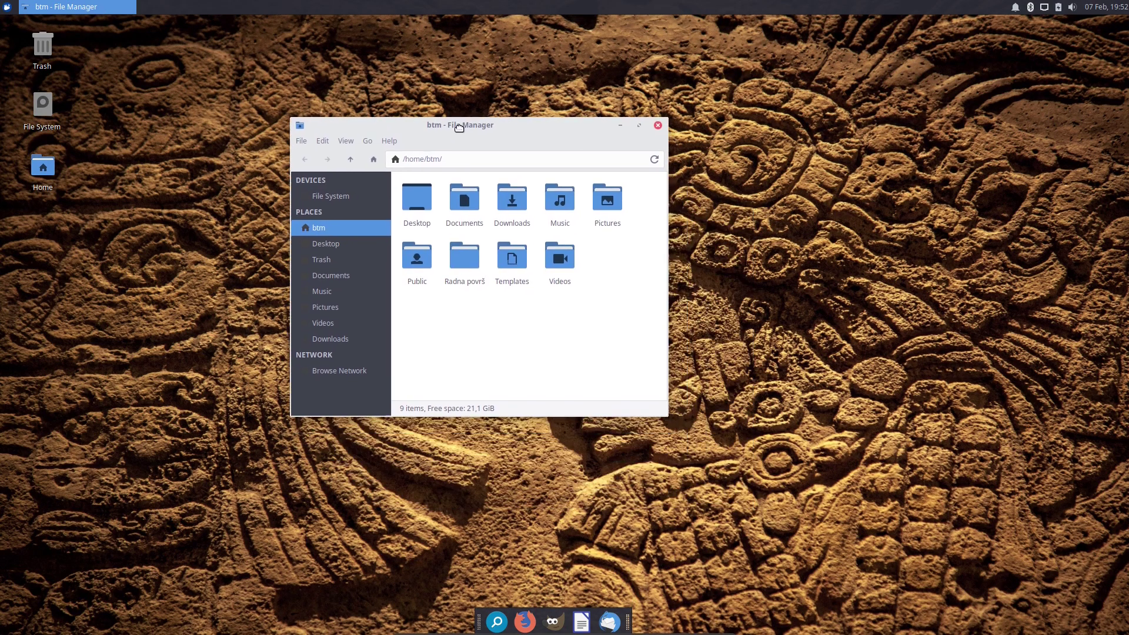
double_click(517, 189)
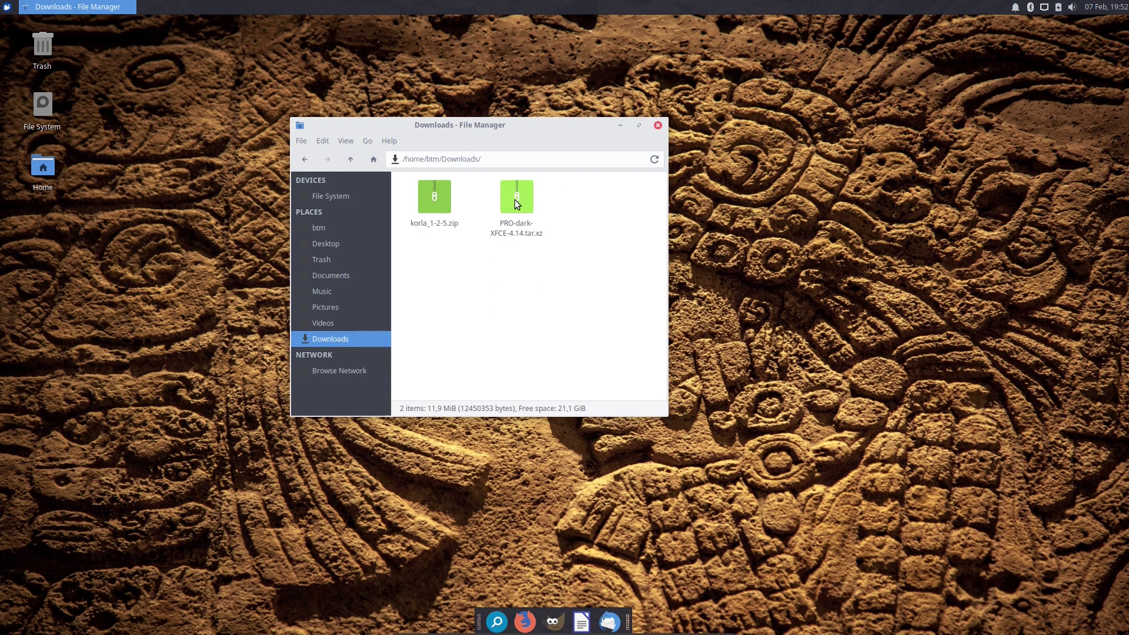
right_click(515, 202)
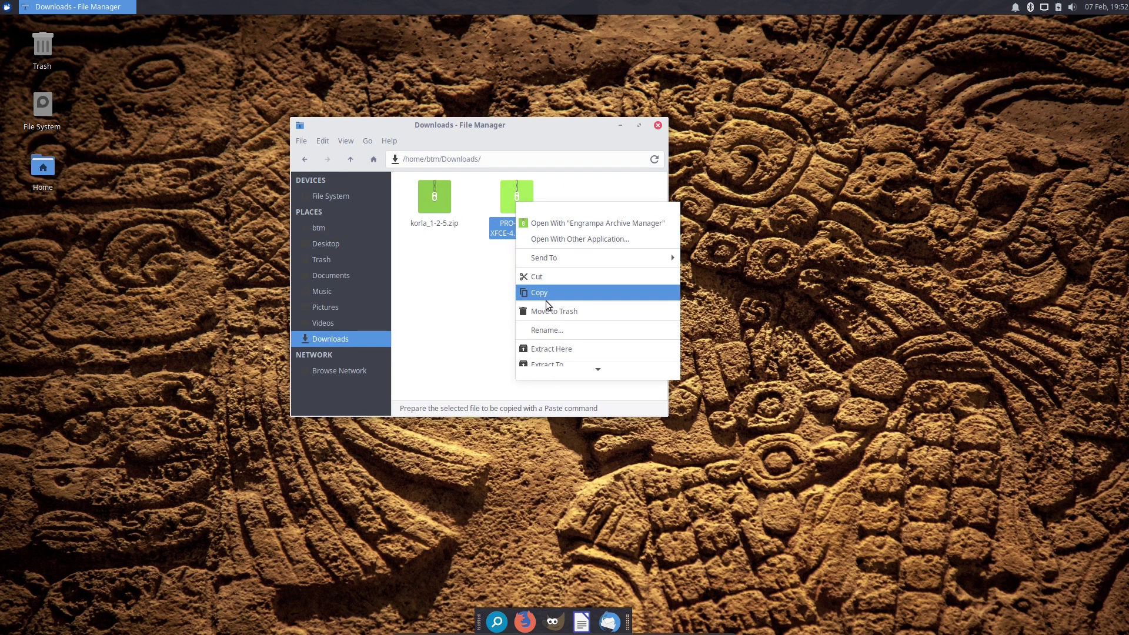
left_click(551, 351)
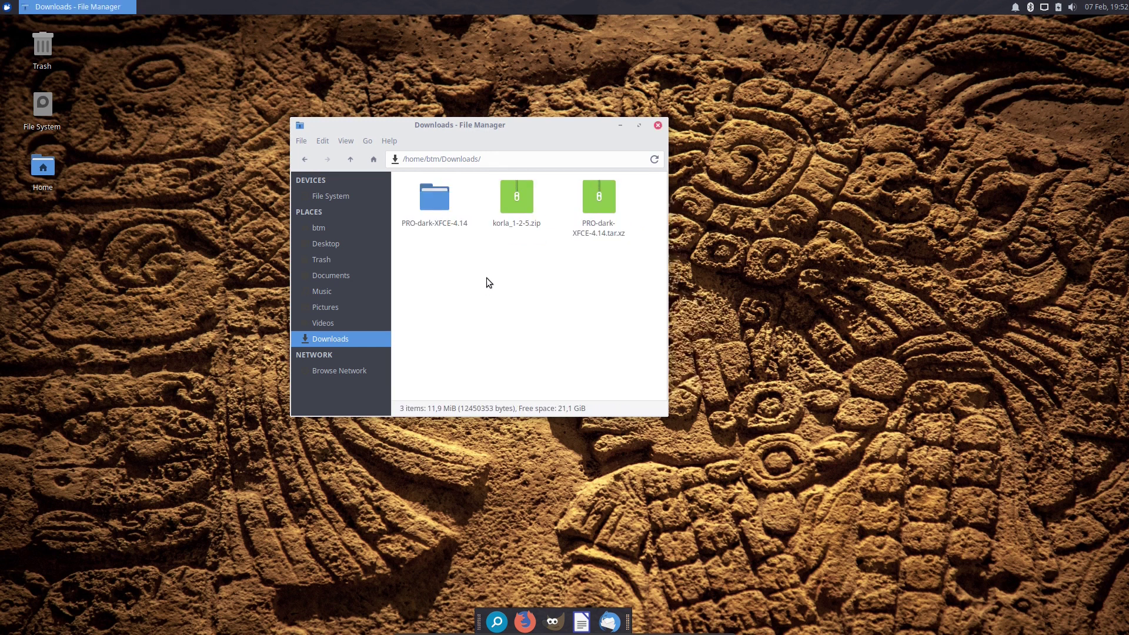
right_click(505, 203)
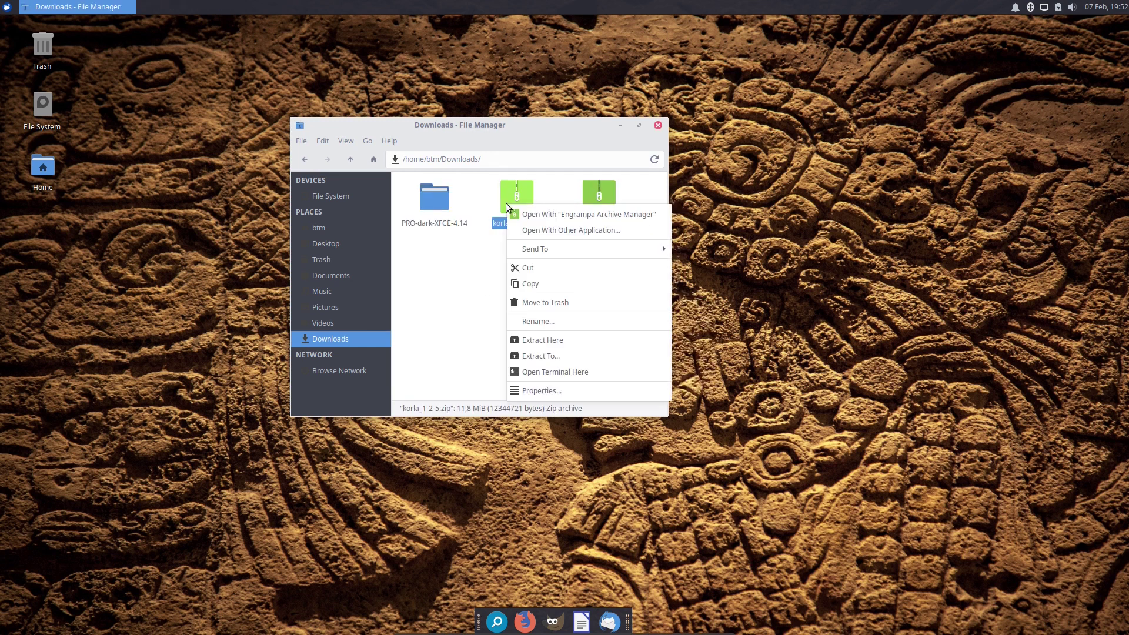
left_click(540, 345)
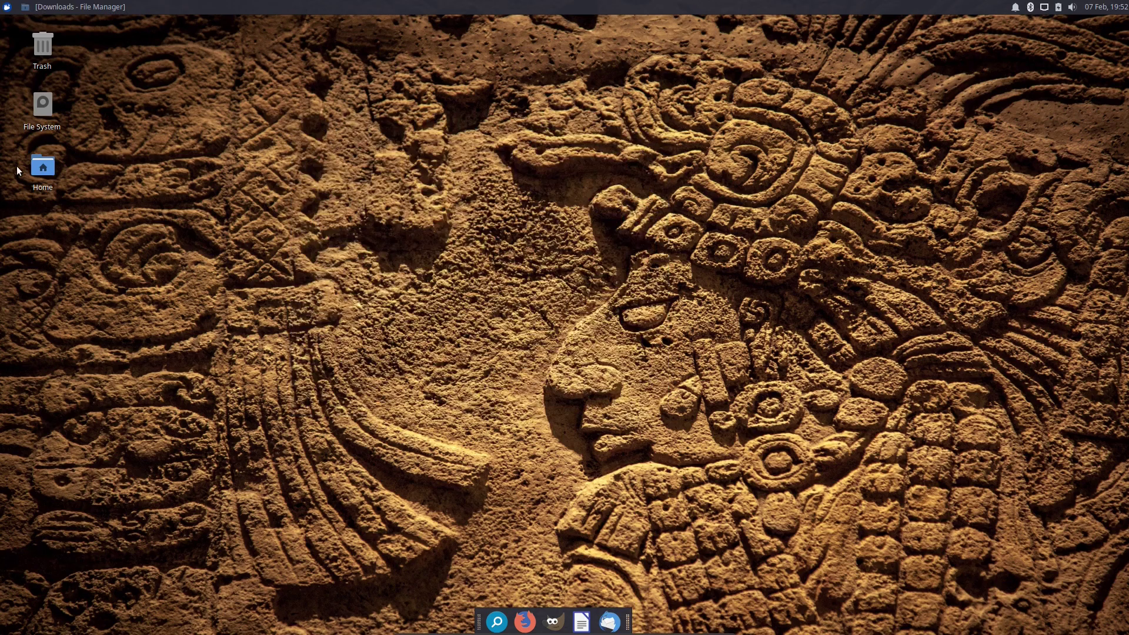
Step: Open a second home folder window, show hidden files, and look through the folder's contents
double_click(43, 168)
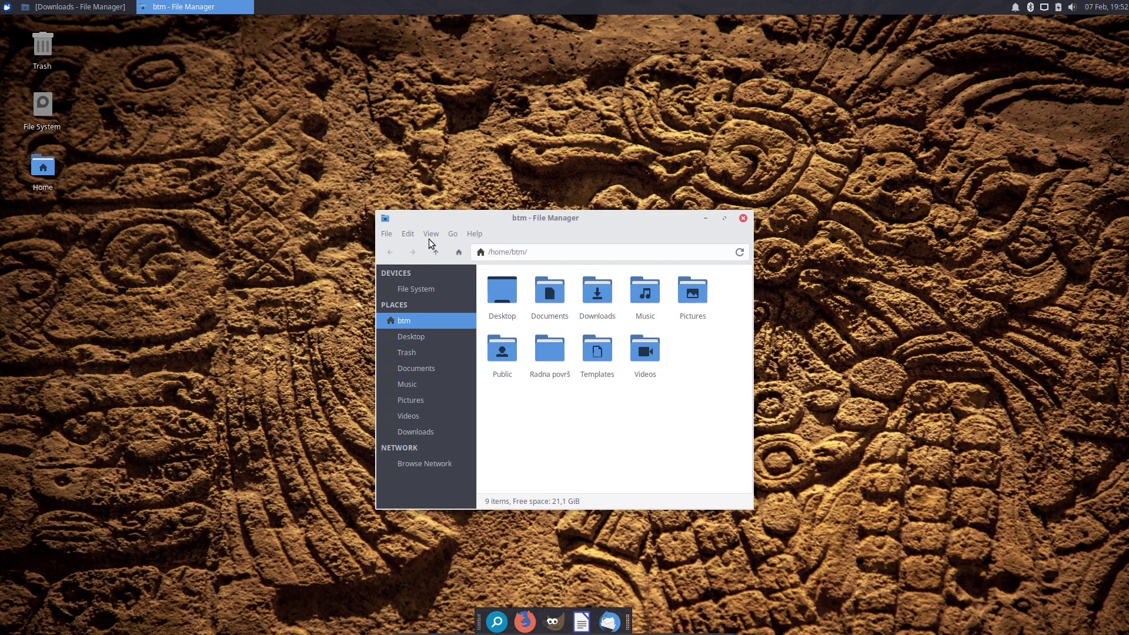
left_click(430, 233)
left_click(426, 337)
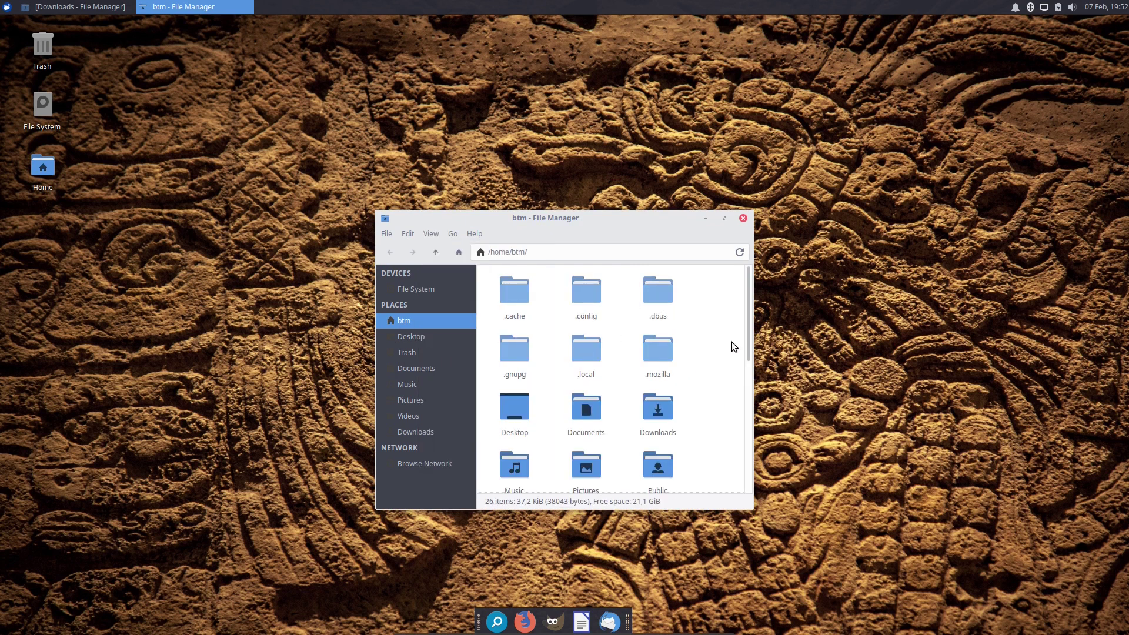
scroll(732, 341, "down", 2)
scroll(729, 340, "down", 3)
scroll(729, 345, "up", 5)
Step: Create a folder named .icons in the home directory
right_click(701, 313)
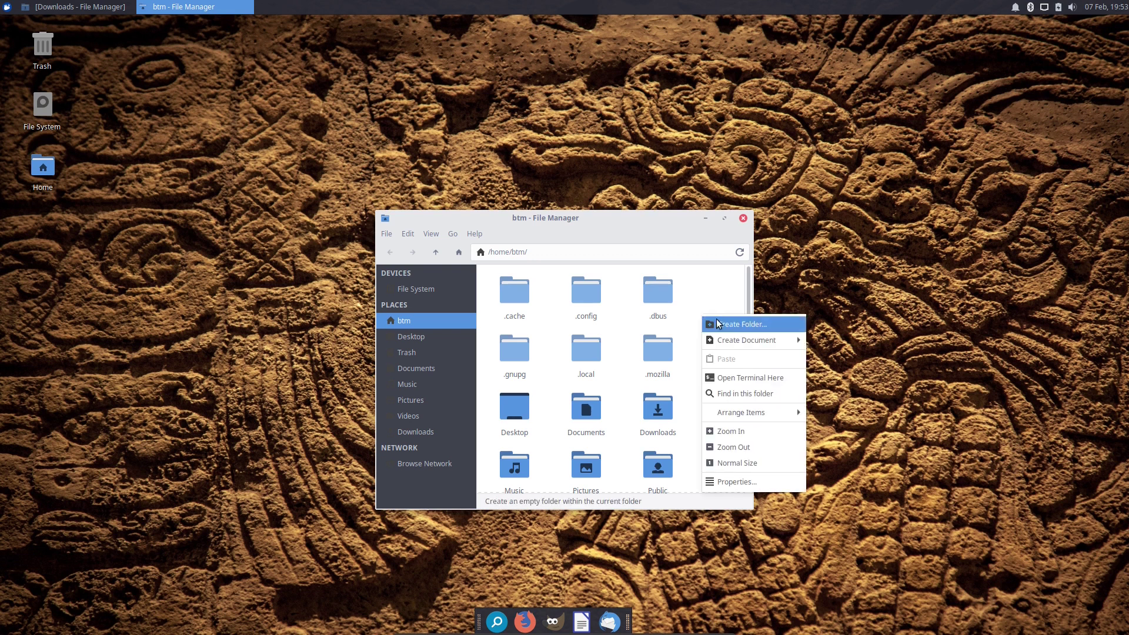
left_click(722, 325)
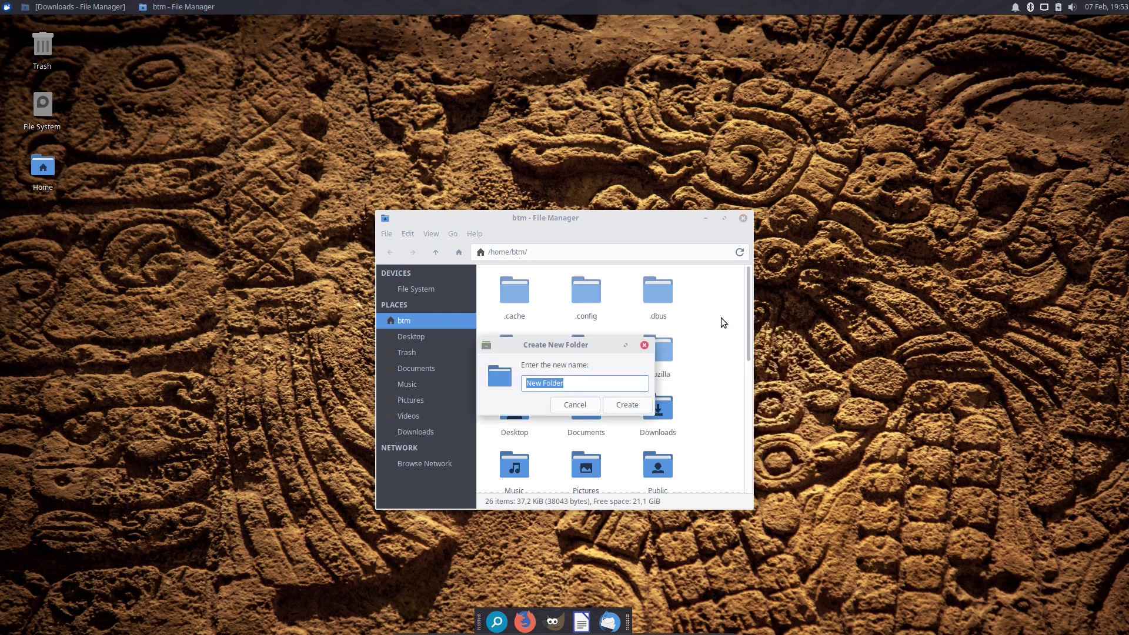
type(".icons")
key("Return")
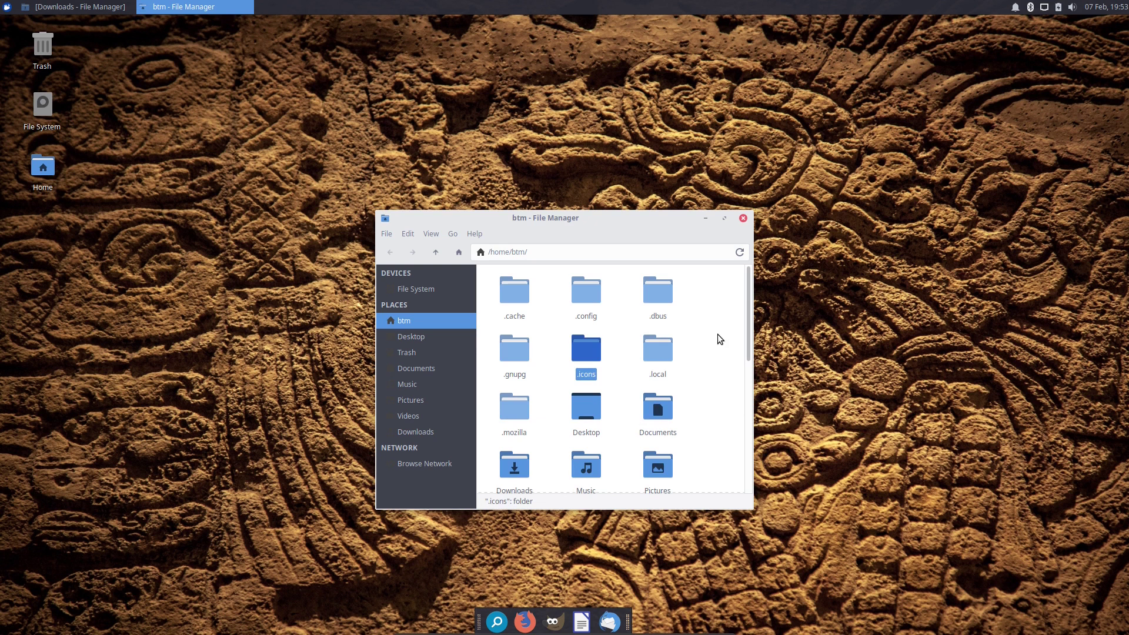
Step: Create a folder named .themes in the home directory
left_click(722, 344)
right_click(719, 343)
left_click(734, 355)
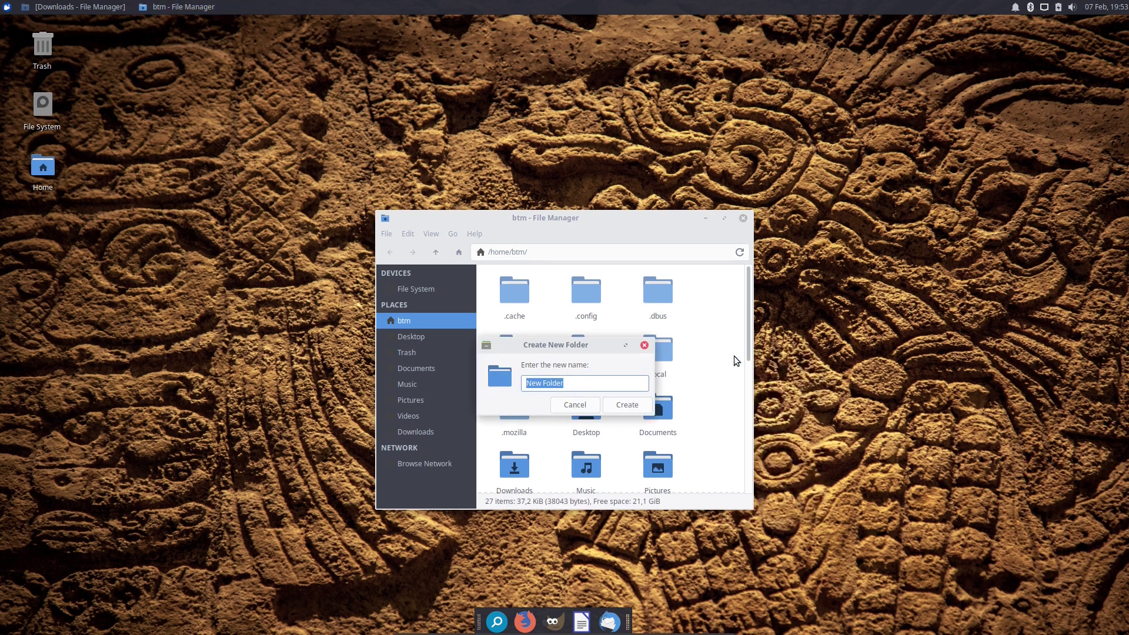
type(".themes")
key("Return")
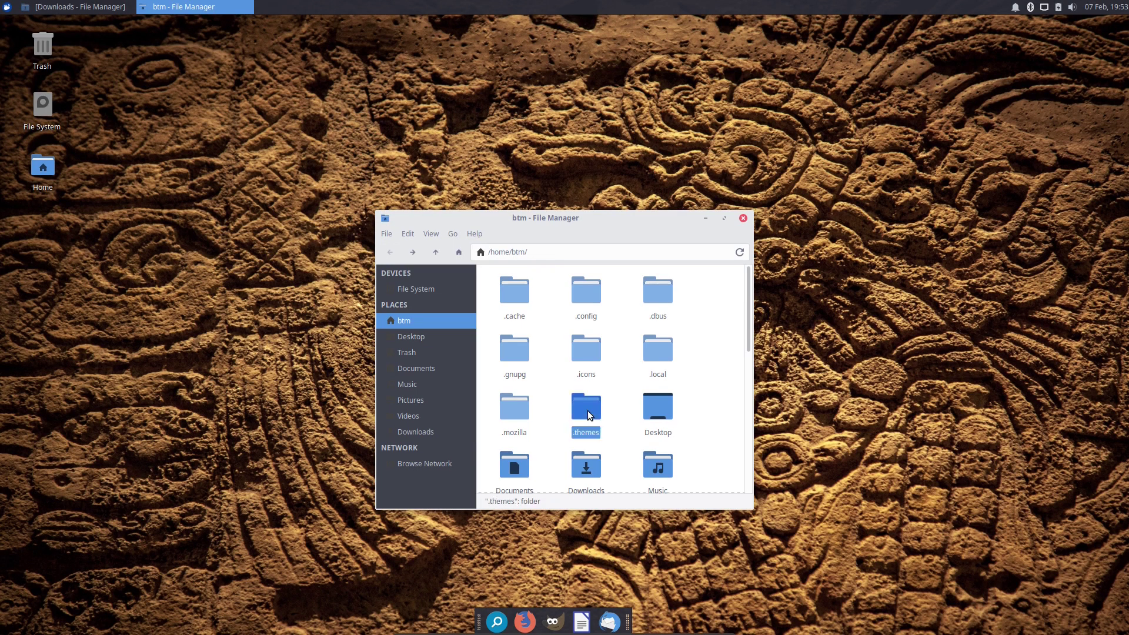
Step: Move the extracted PRO-dark-XFCE-4.14 folder from Downloads into the .themes folder
double_click(586, 409)
left_click(87, 7)
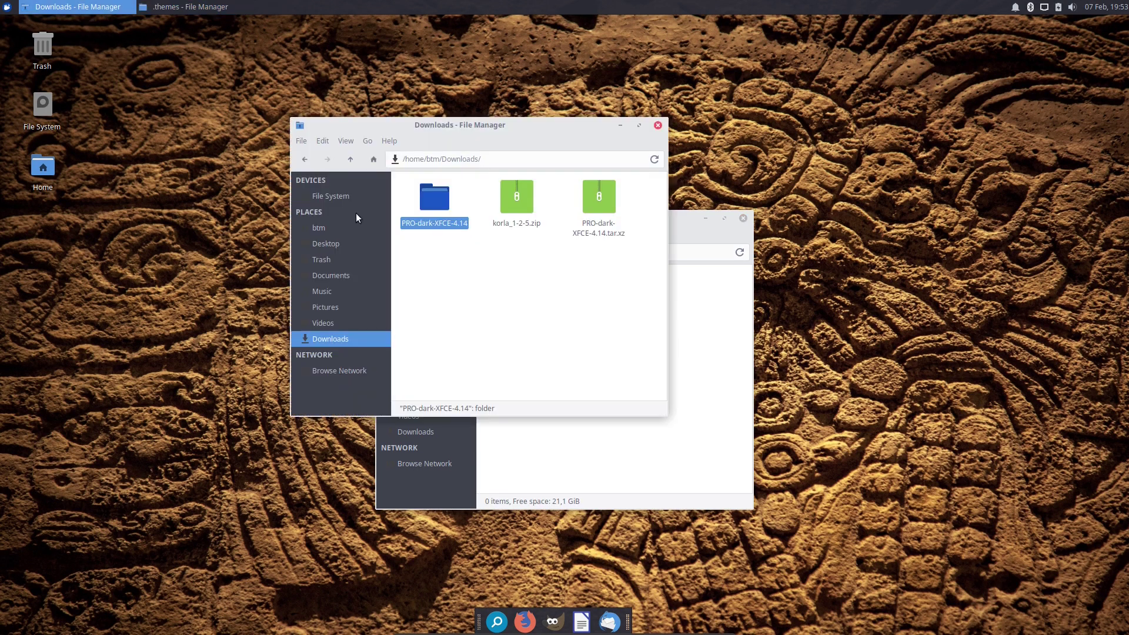
right_click(436, 200)
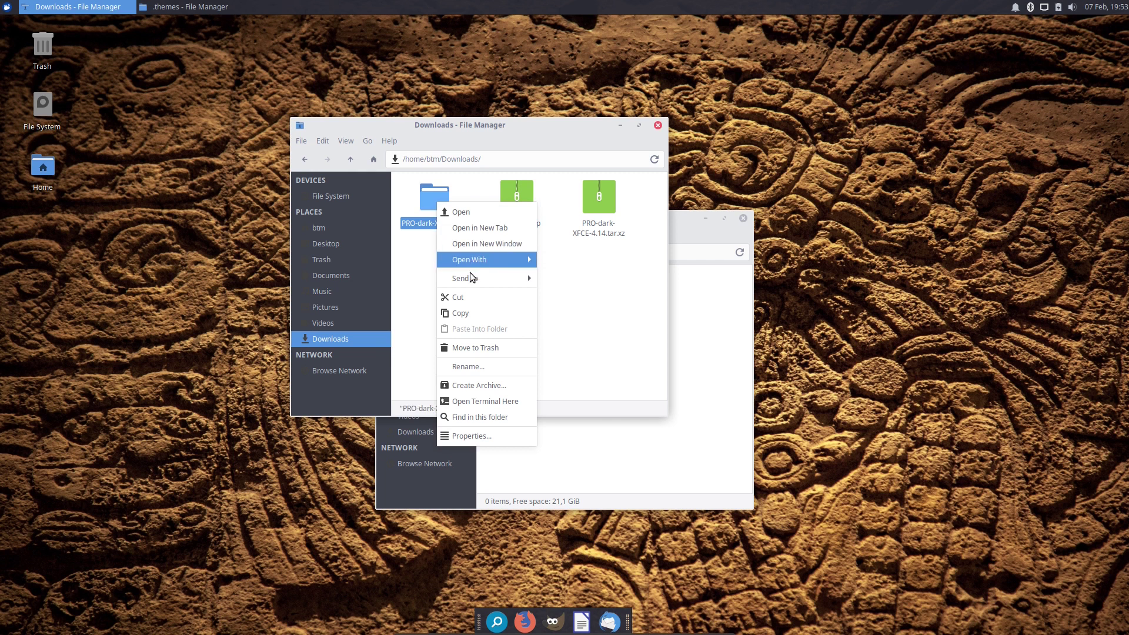
left_click(472, 297)
left_click(620, 125)
right_click(531, 291)
left_click(563, 340)
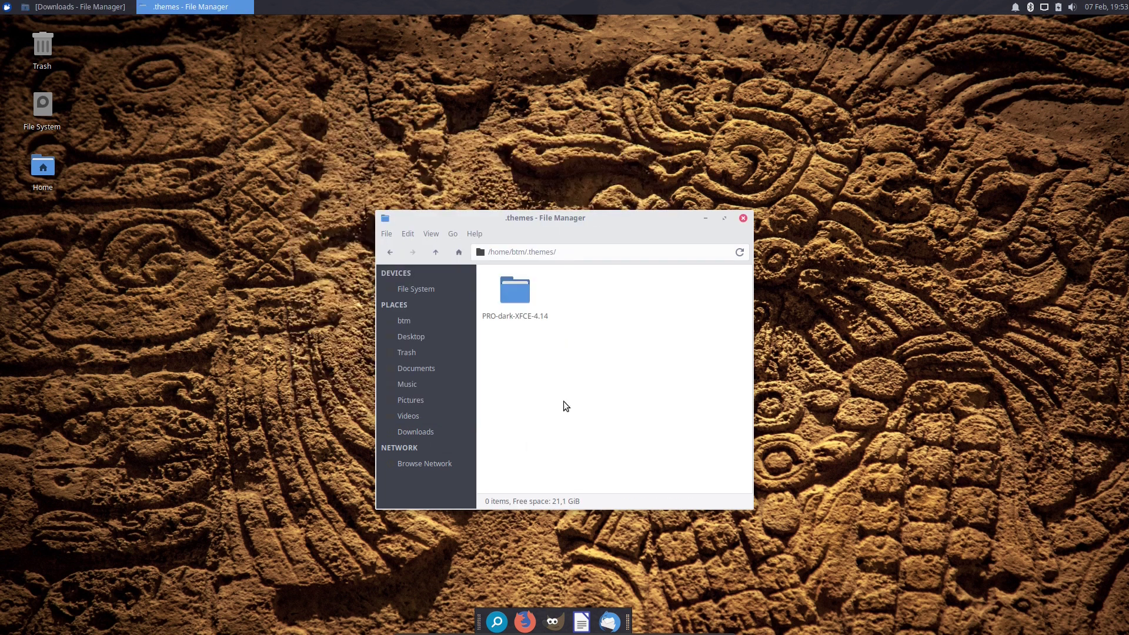
Step: Return to the home folder, hide the hidden files, and close the window
left_click(390, 252)
left_click(698, 385)
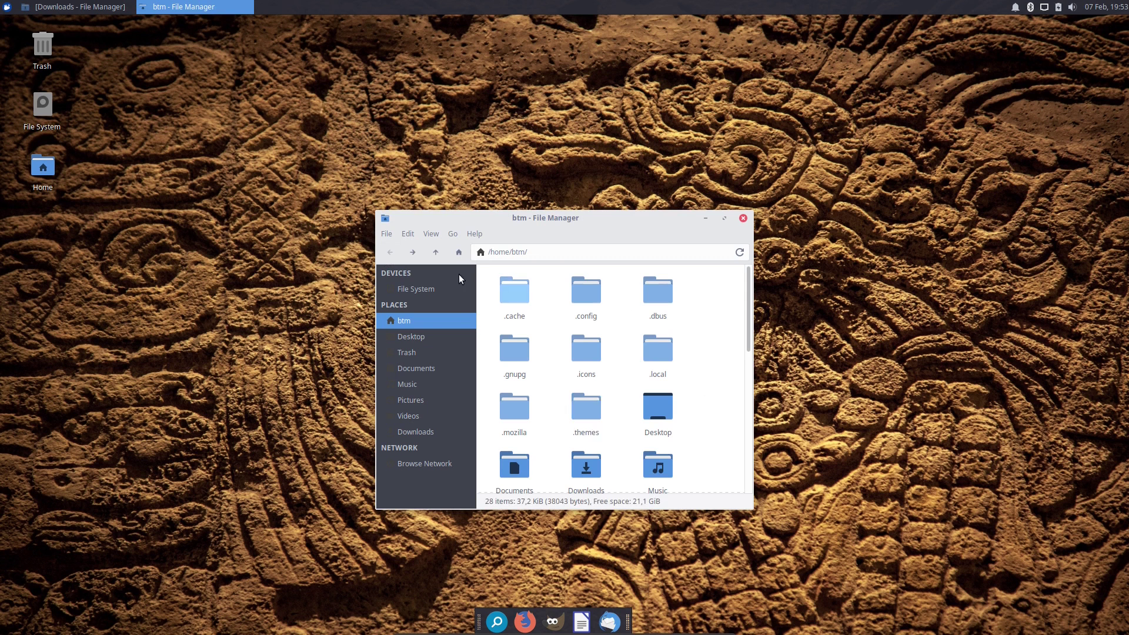
left_click(430, 233)
left_click(464, 337)
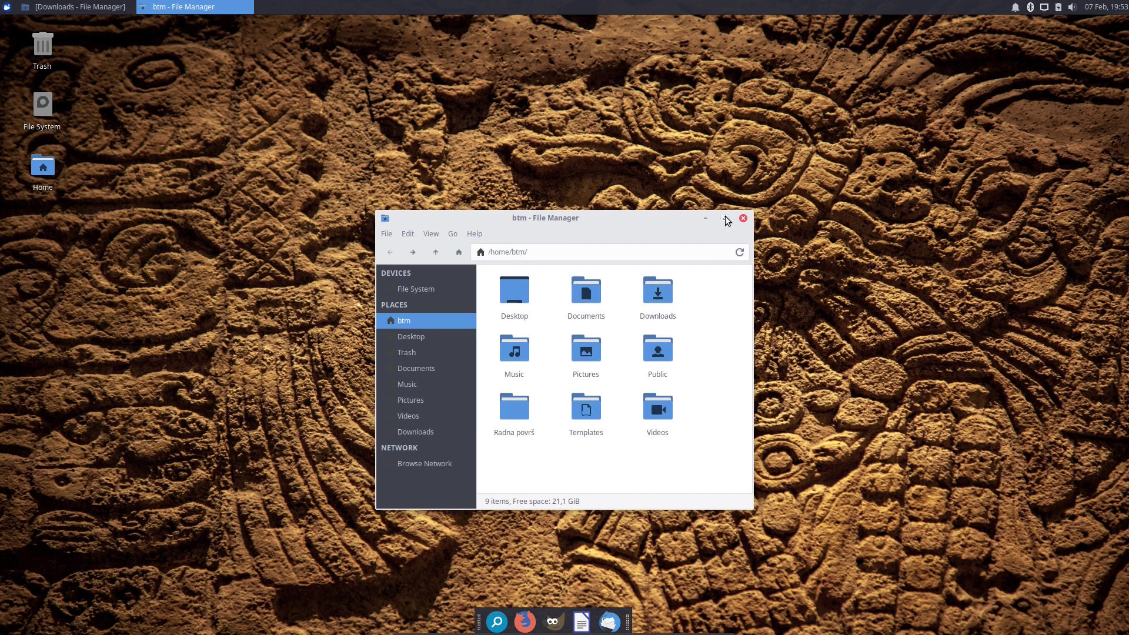
left_click(743, 217)
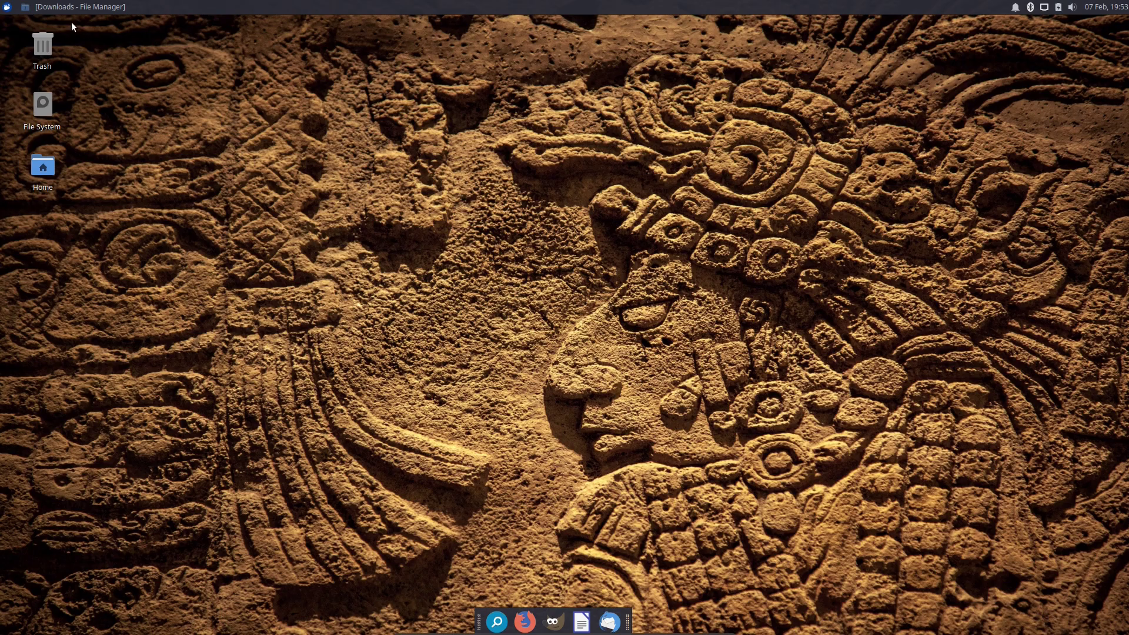
Step: Restore the minimized Downloads window and select all of its items
left_click(74, 7)
key("ctrl+a")
Step: Find the Appearance settings with "appea" and set the style to PRO-dark-XFCE-4.14
left_click(7, 7)
type("appea")
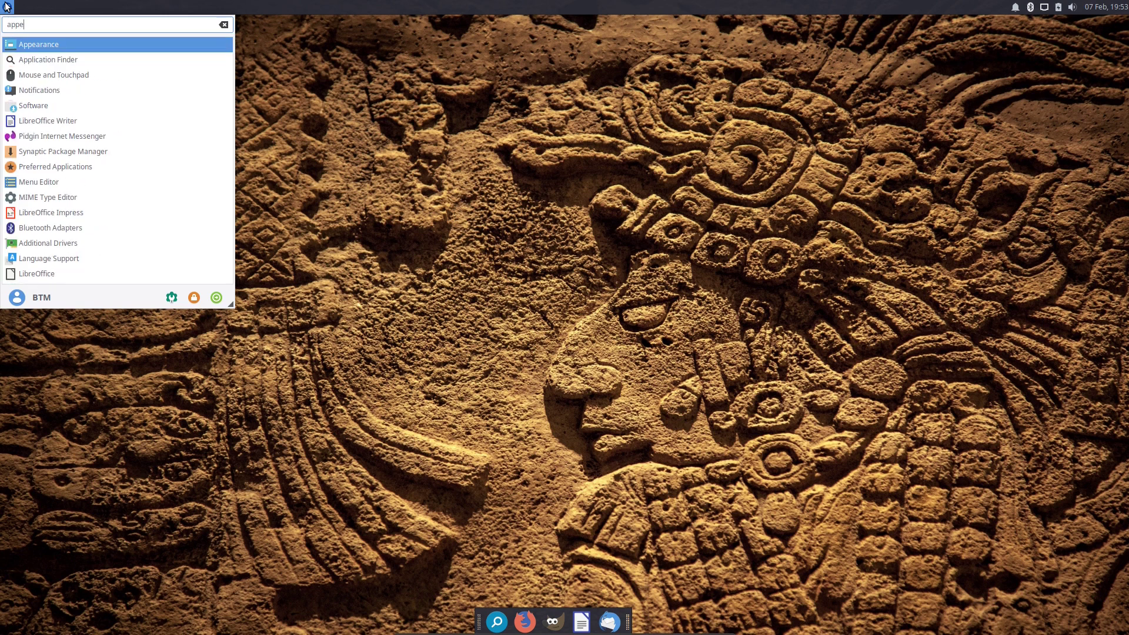
key("Return")
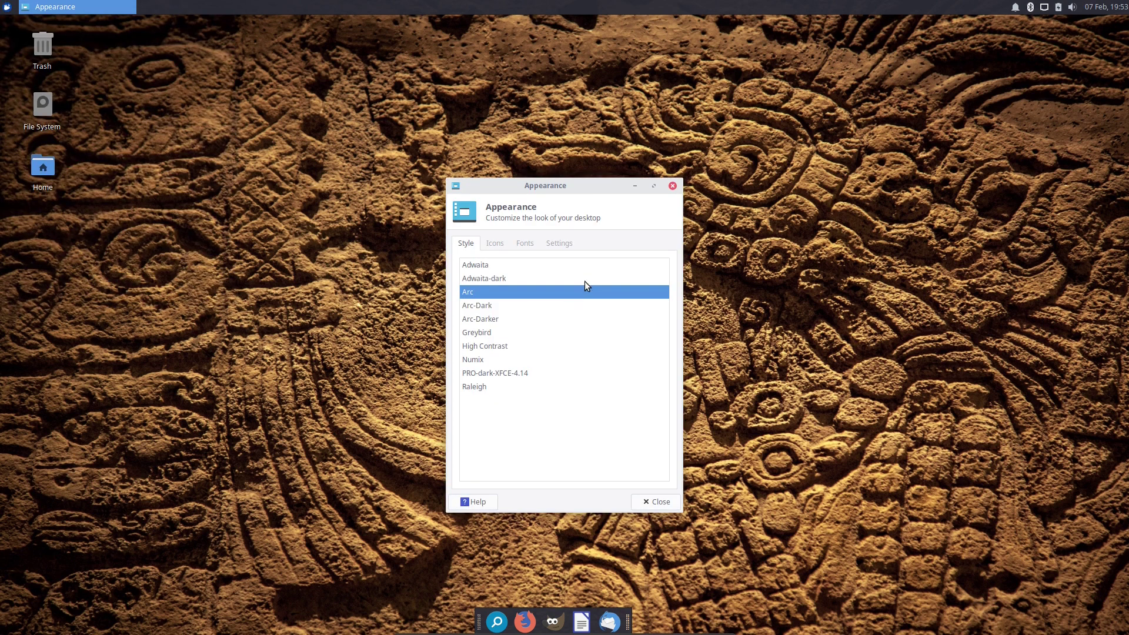
left_click(527, 373)
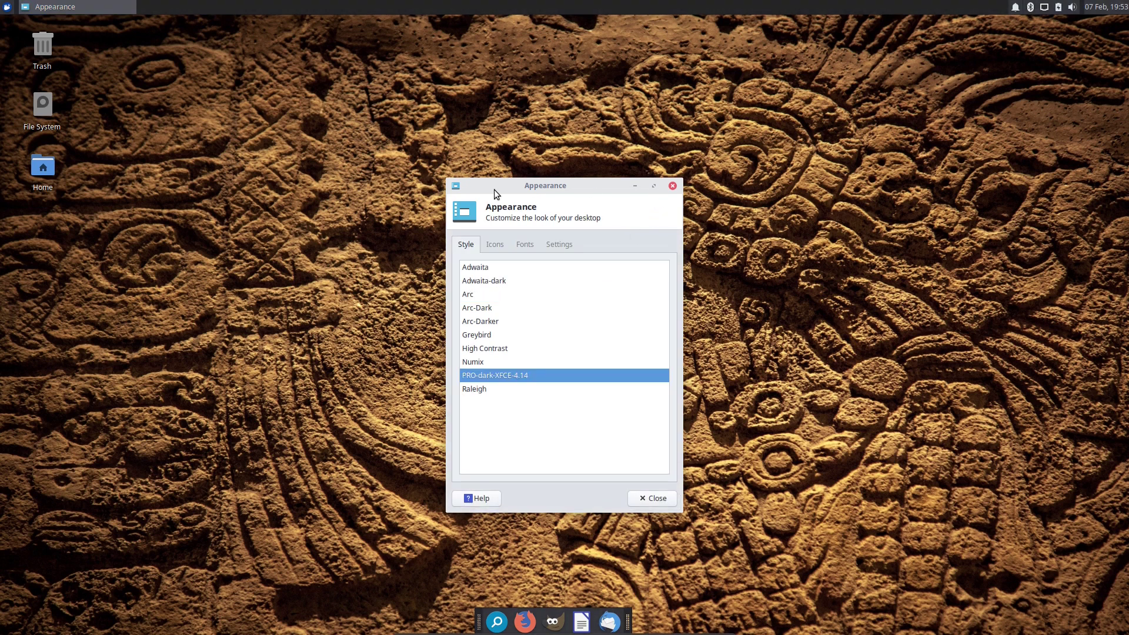
Step: Set the icon theme to Korla and close the Appearance settings
left_click(495, 244)
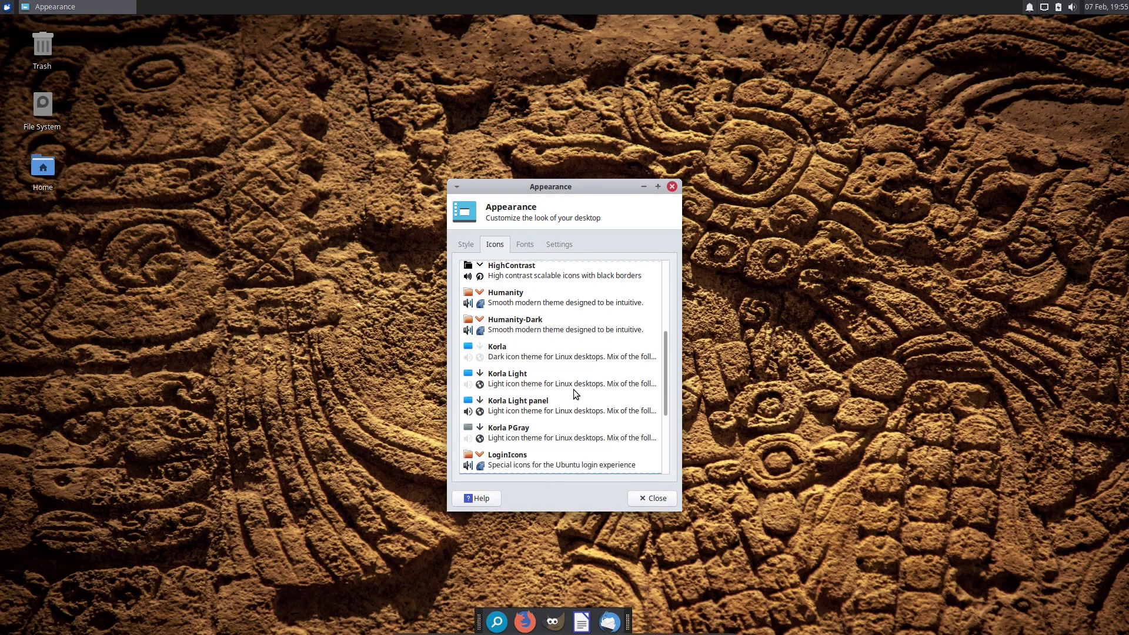
left_click(504, 352)
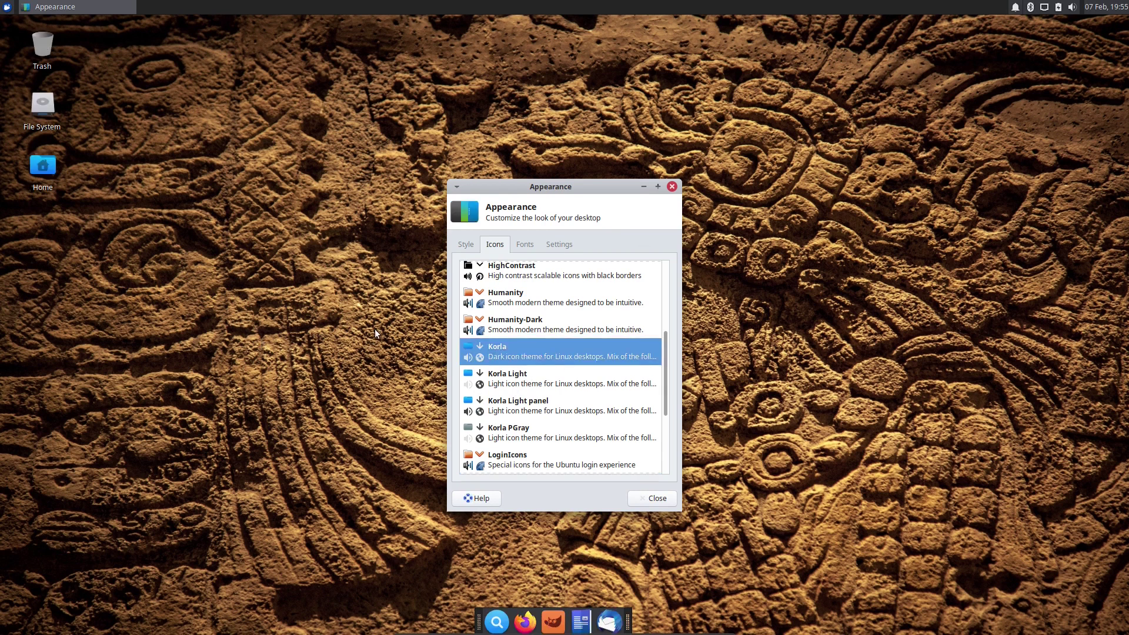
left_click(651, 498)
Step: Examine the Korla icons in the home folder window, hide the hidden files, and close the window
double_click(35, 165)
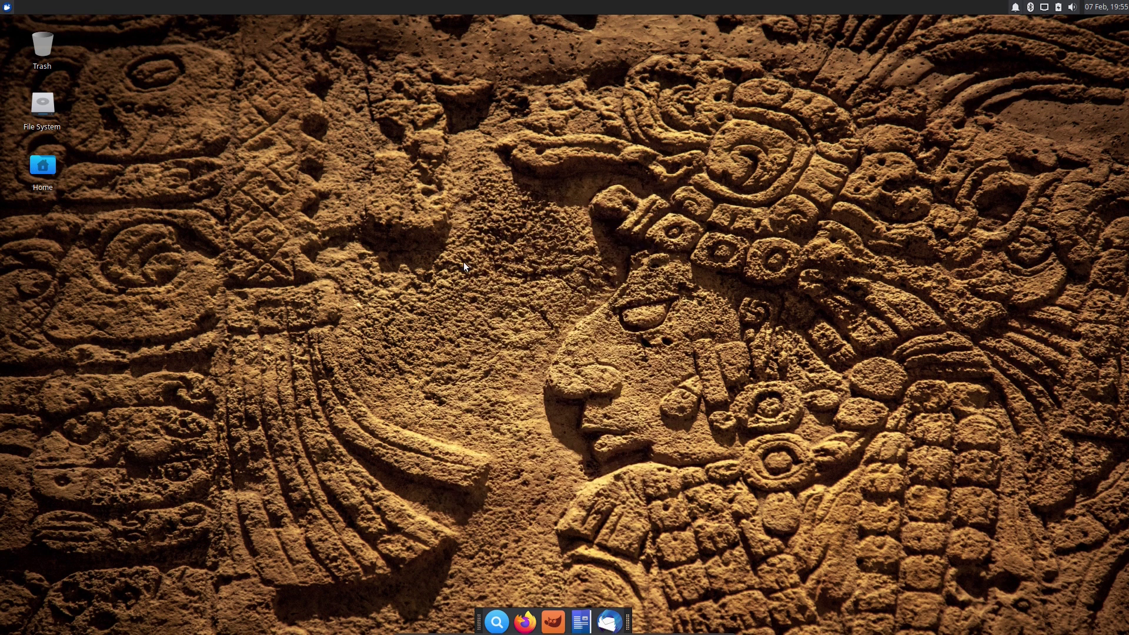
scroll(497, 430, "down", 4)
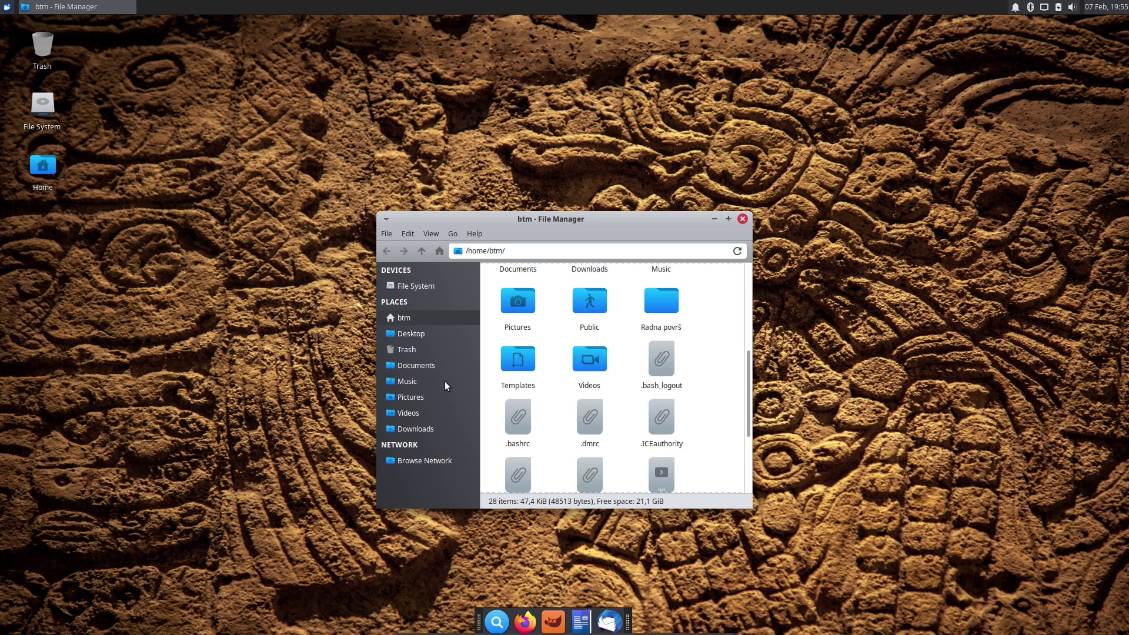
scroll(655, 419, "up", 4)
left_click(431, 234)
left_click(427, 322)
left_click_drag(544, 225, 461, 140)
left_click(659, 134)
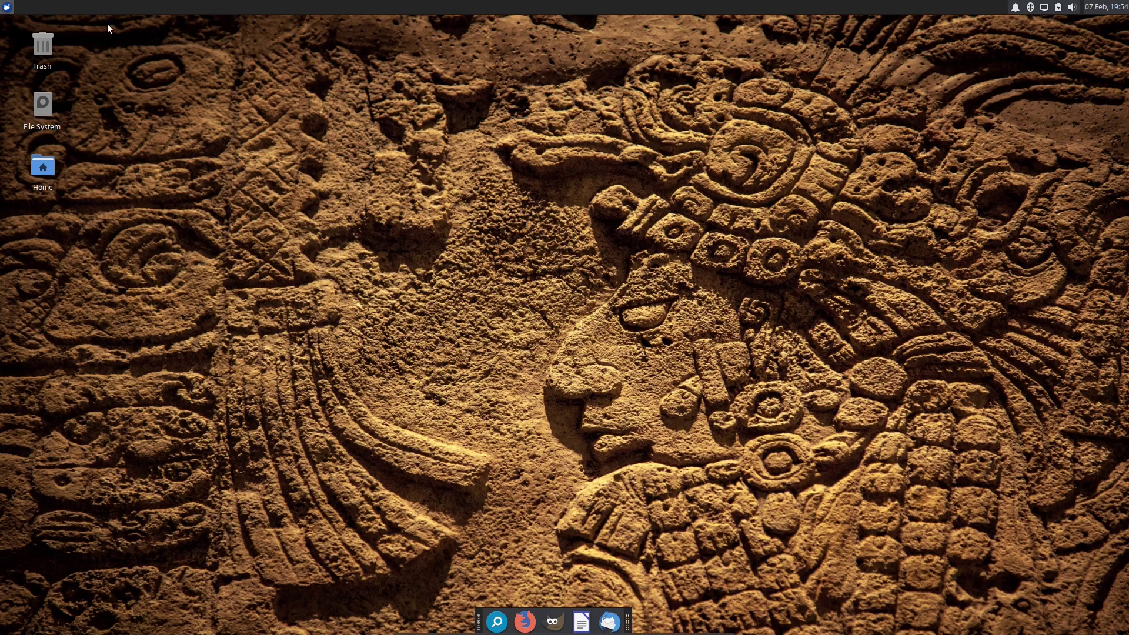
Step: Find the Window Manager settings with "windo" and set the window theme to PRO-dark-XFCE-4.14
key("super")
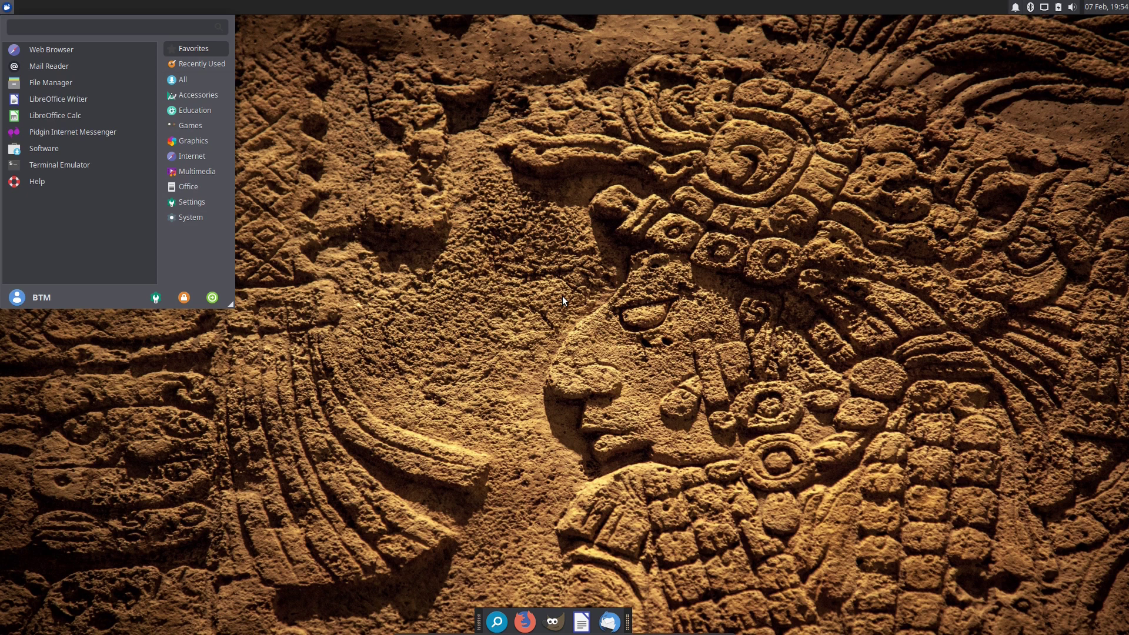
type("windo")
key("Return")
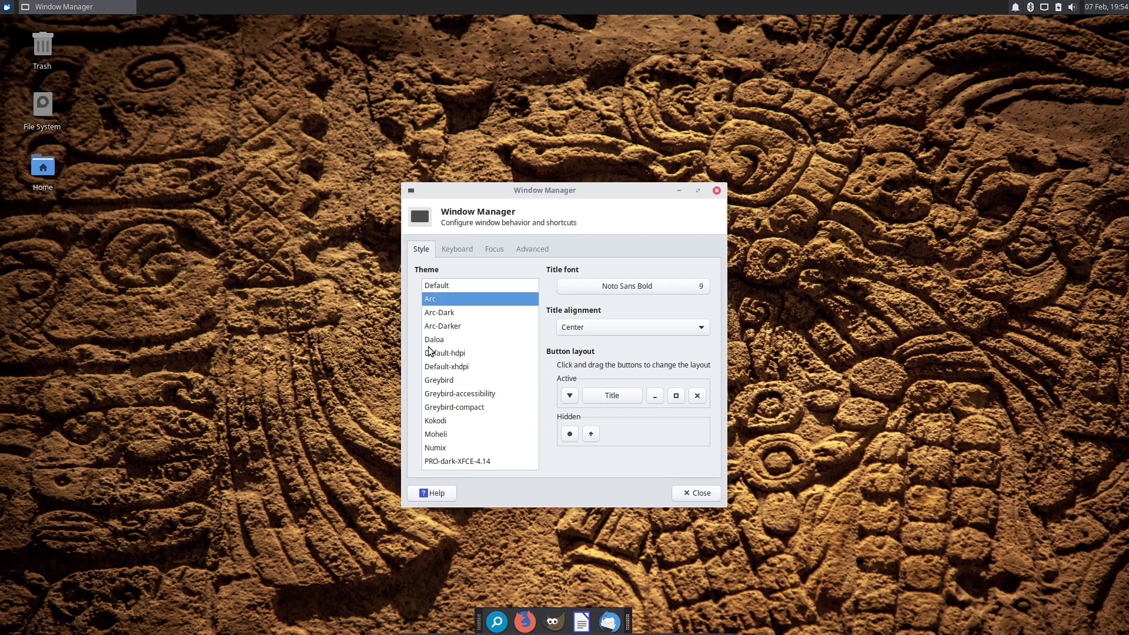
left_click(478, 462)
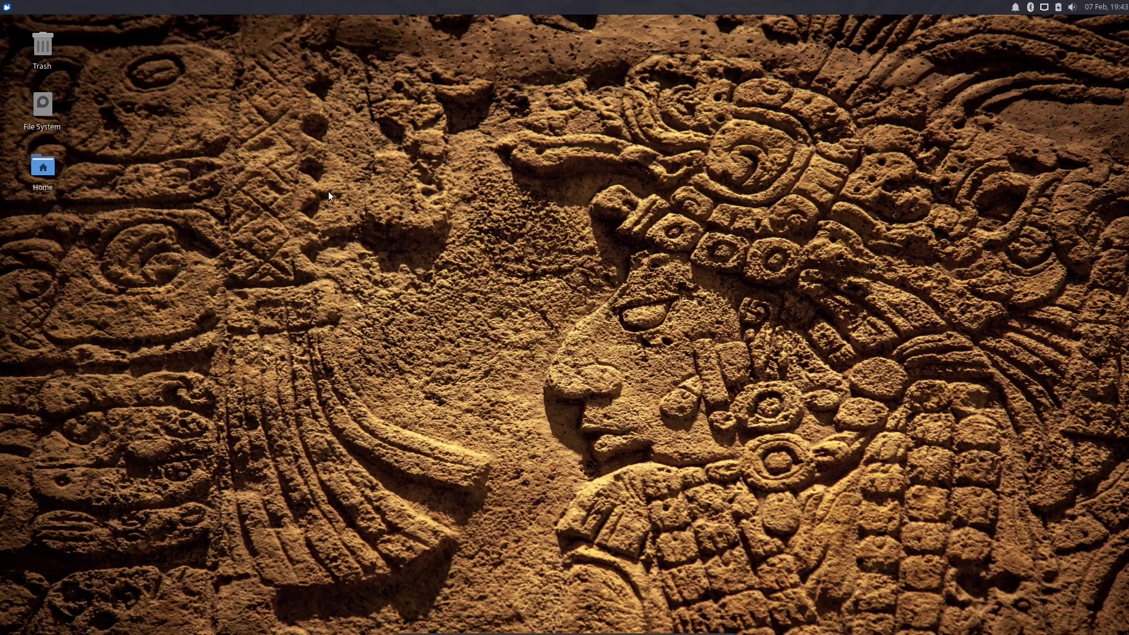
Step: Add a new horizontal panel, move it to the bottom centre of the desktop and lock it
right_click(262, 7)
mouse_move(295, 94)
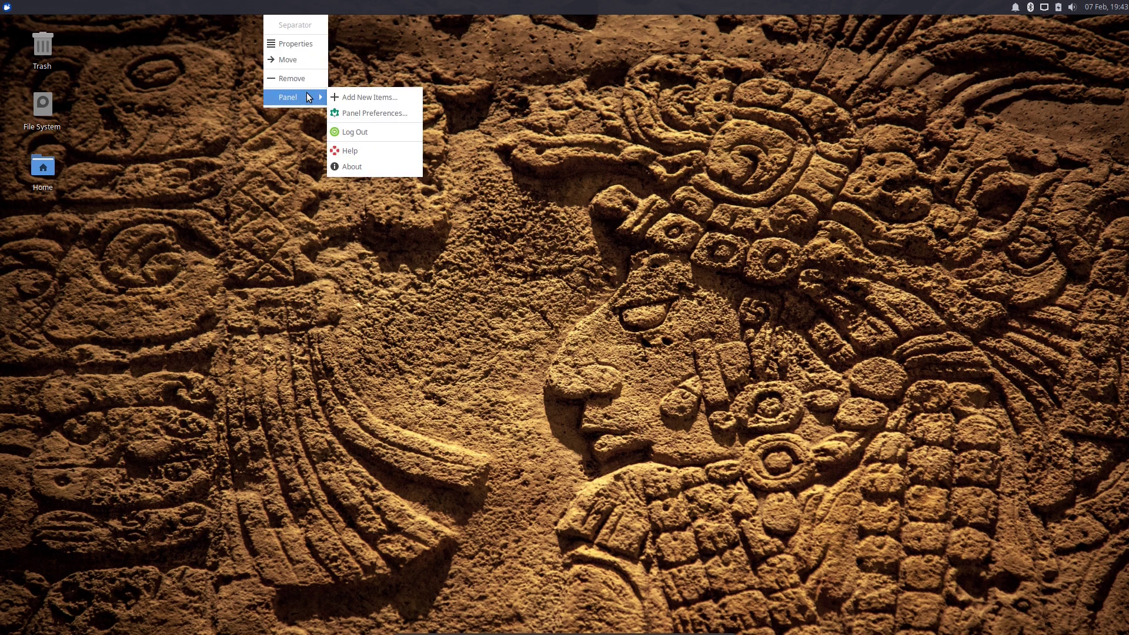
left_click(388, 113)
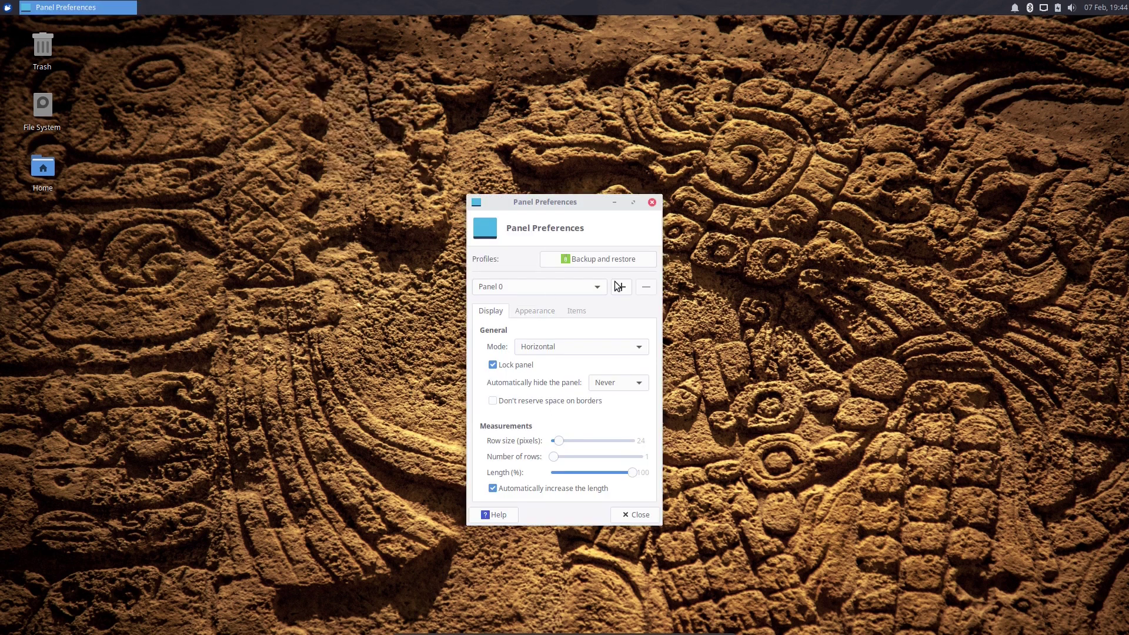
left_click(622, 288)
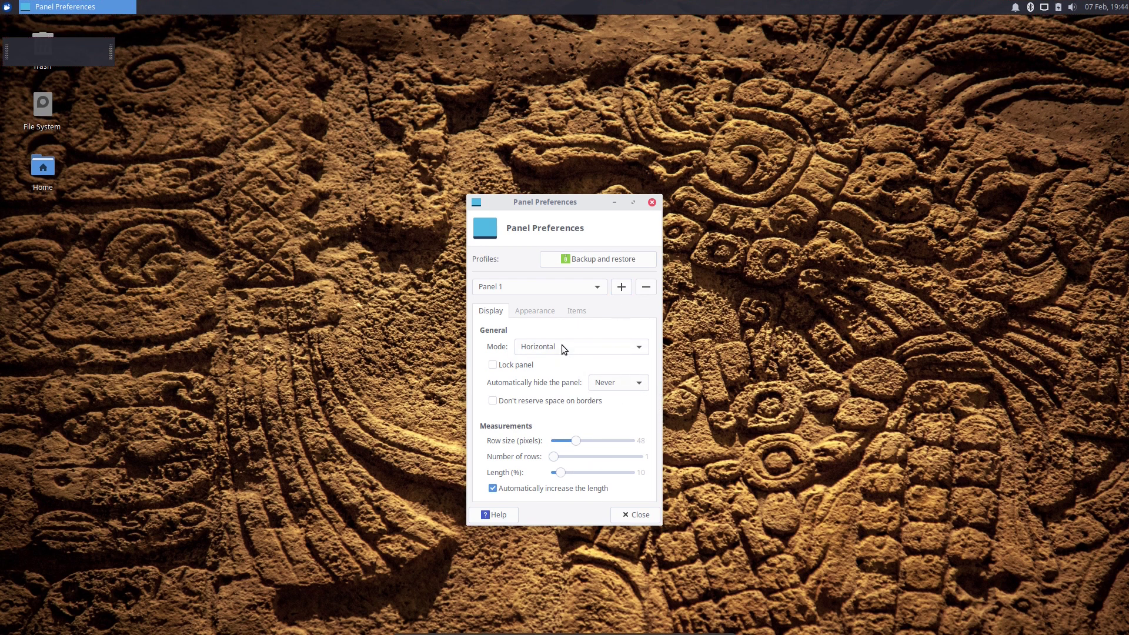
left_click_drag(61, 59, 550, 618)
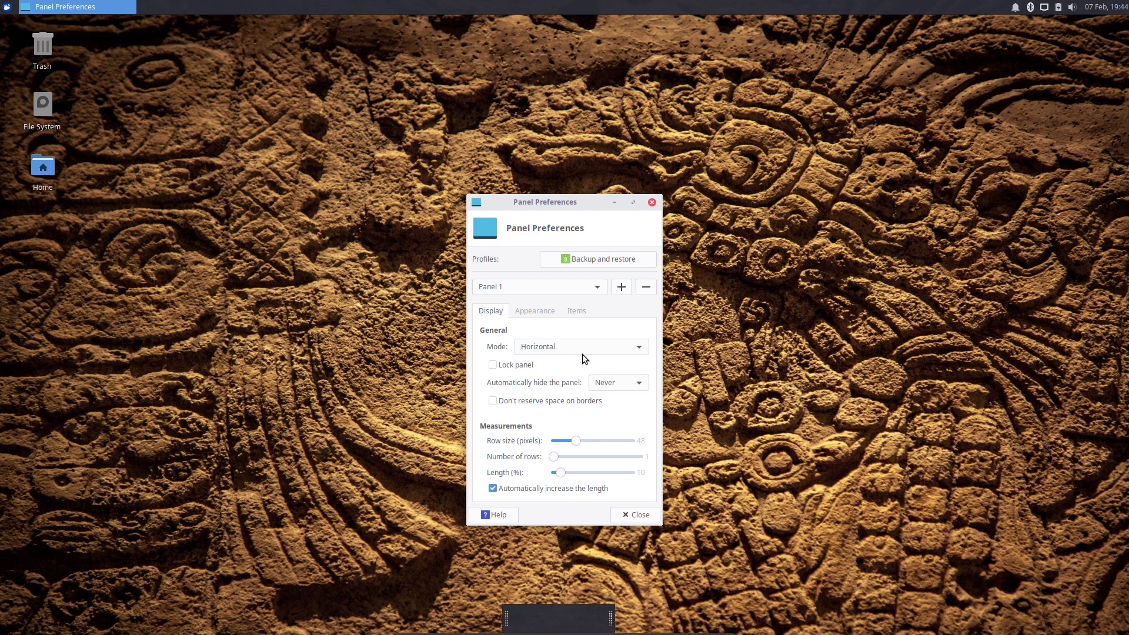
left_click(492, 365)
Step: Add five Launcher items to the new Panel 1
left_click(533, 312)
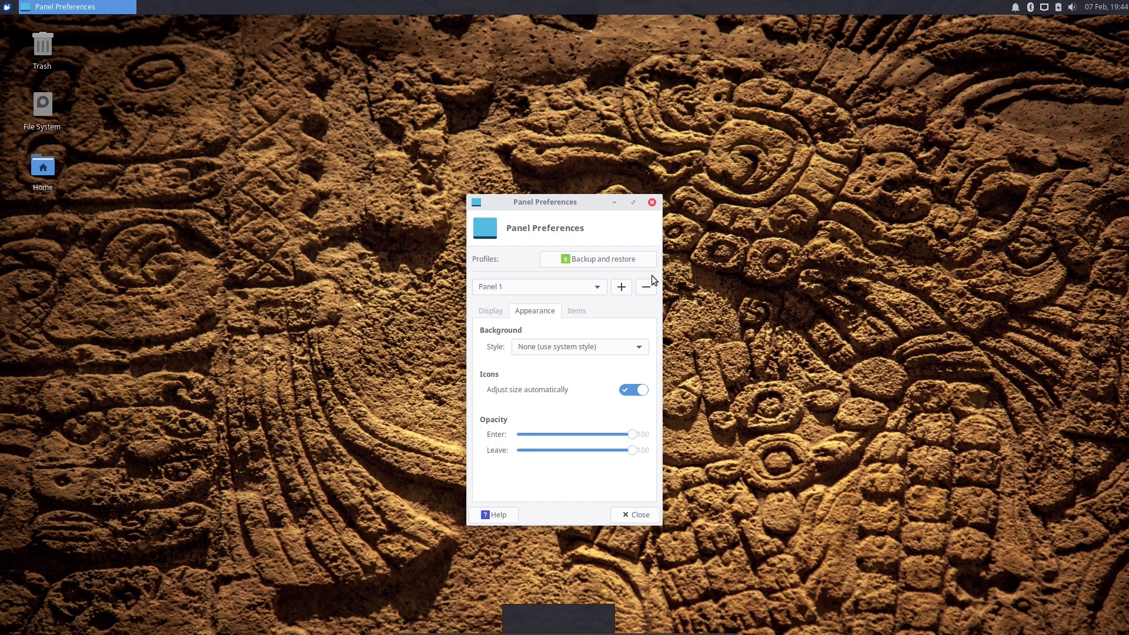
left_click(575, 311)
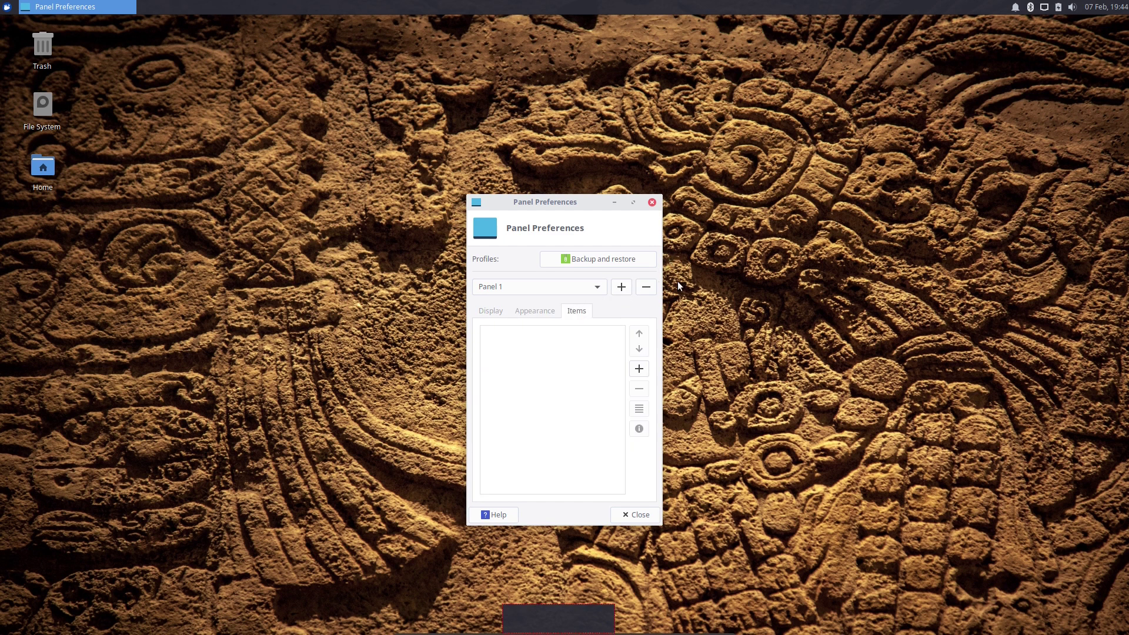
left_click(639, 370)
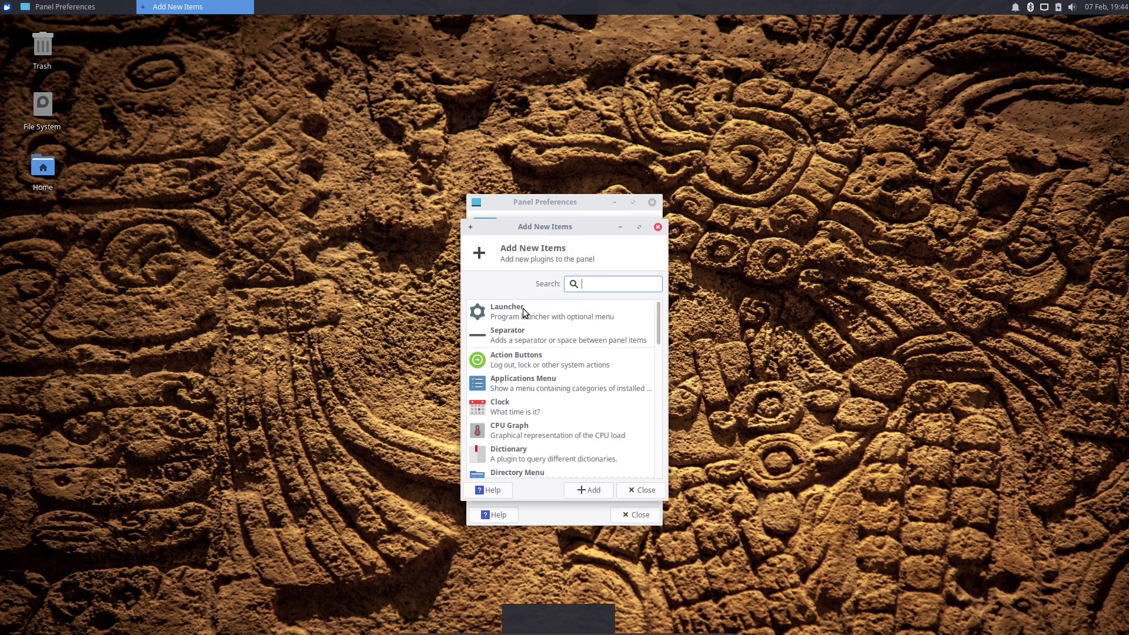
left_click(575, 320)
left_click(586, 490)
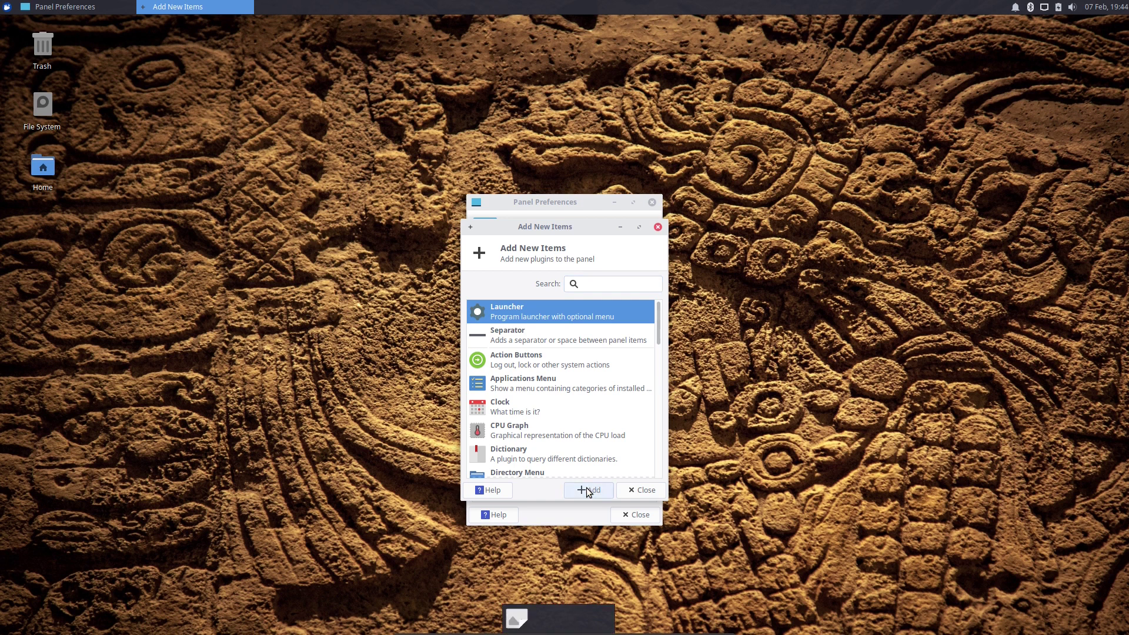
left_click(586, 490)
left_click(588, 491)
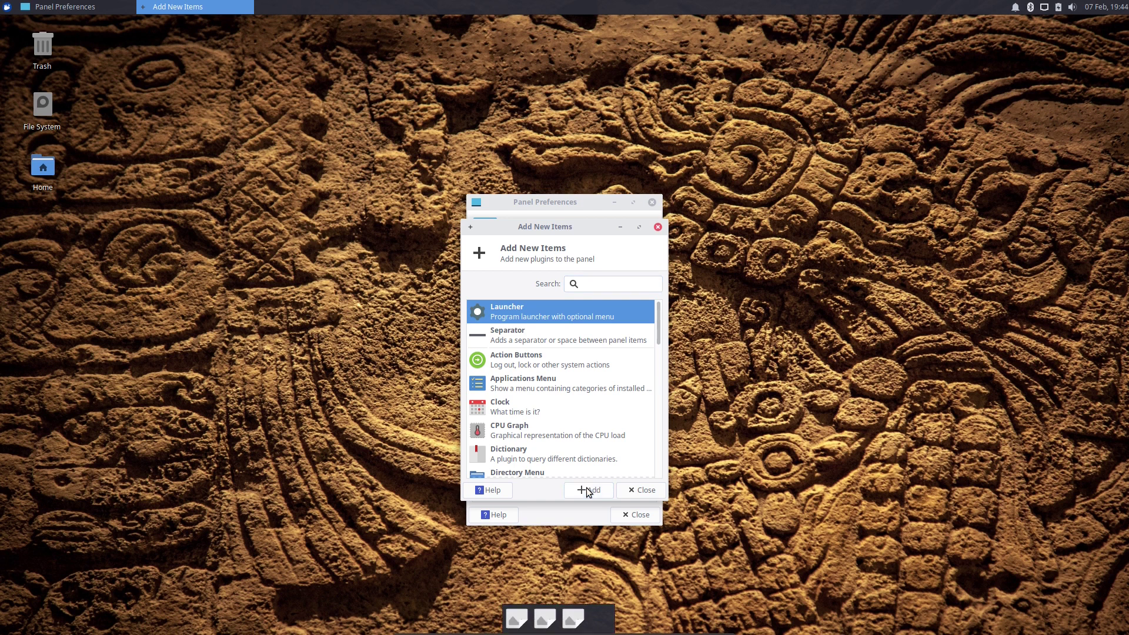
left_click(588, 491)
left_click(588, 490)
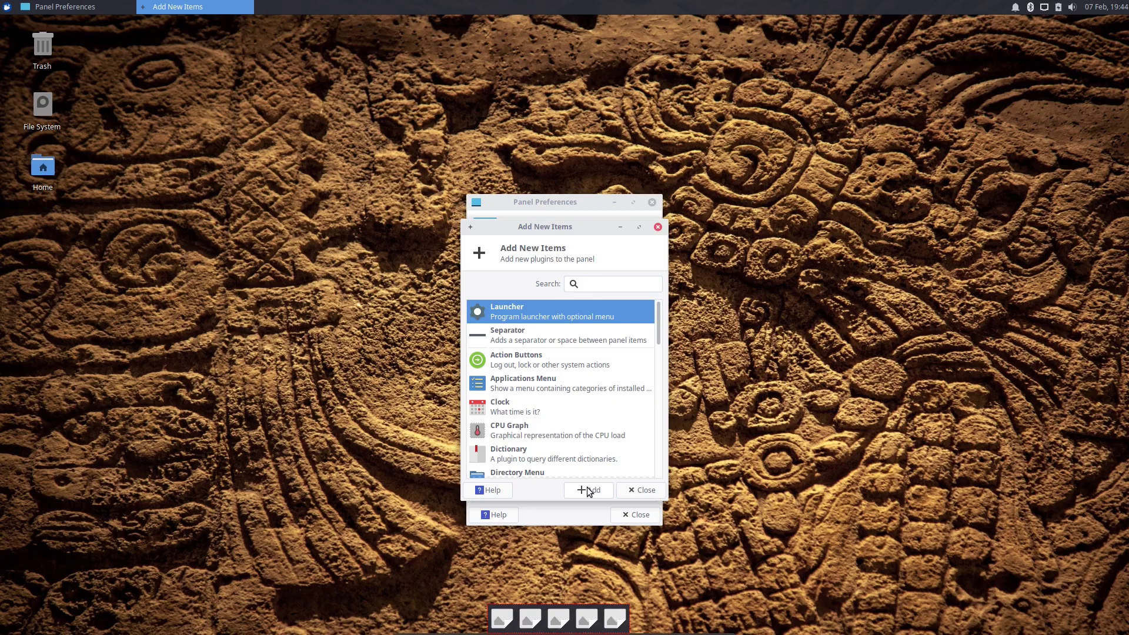
left_click(641, 489)
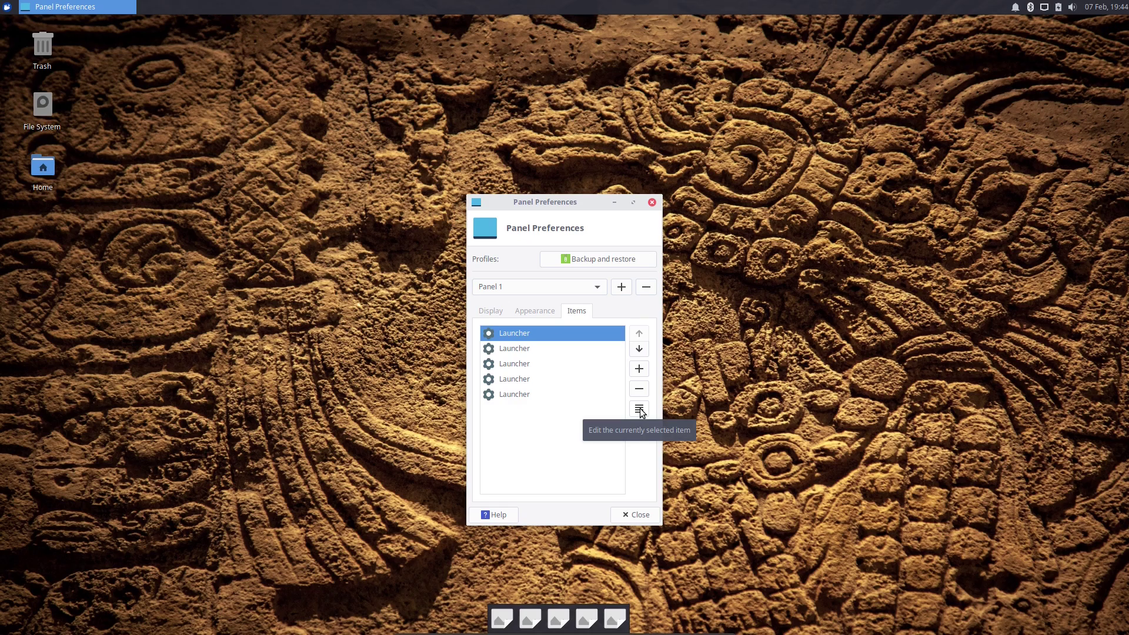
Step: Assign Catfish File Search to the first launcher of Panel 1
left_click(640, 409)
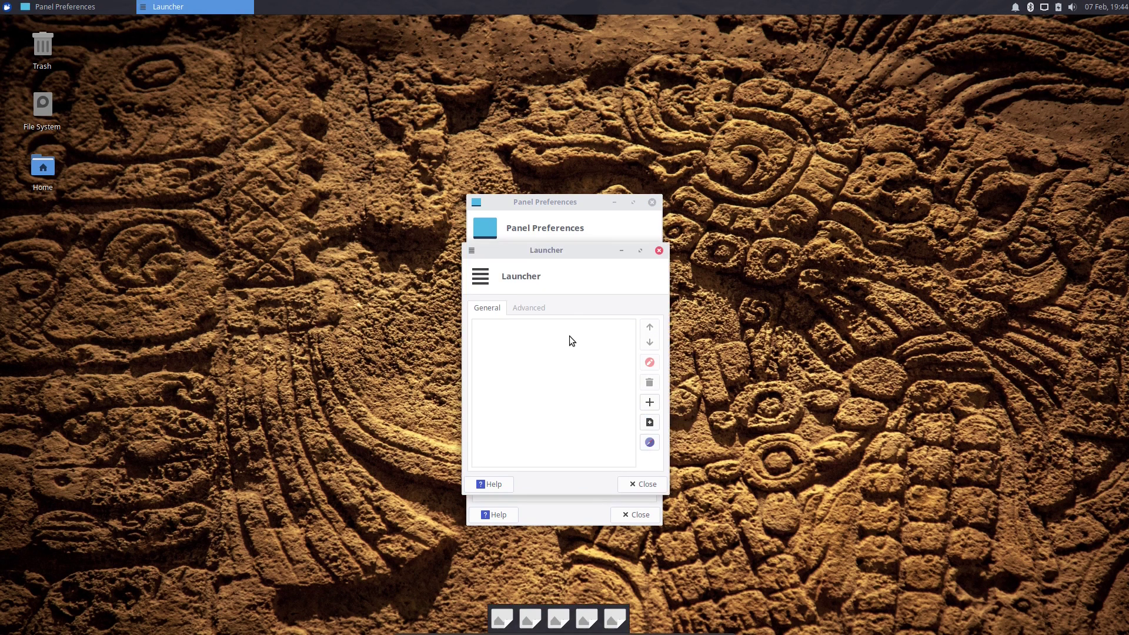
left_click(650, 402)
scroll(576, 377, "down", 2)
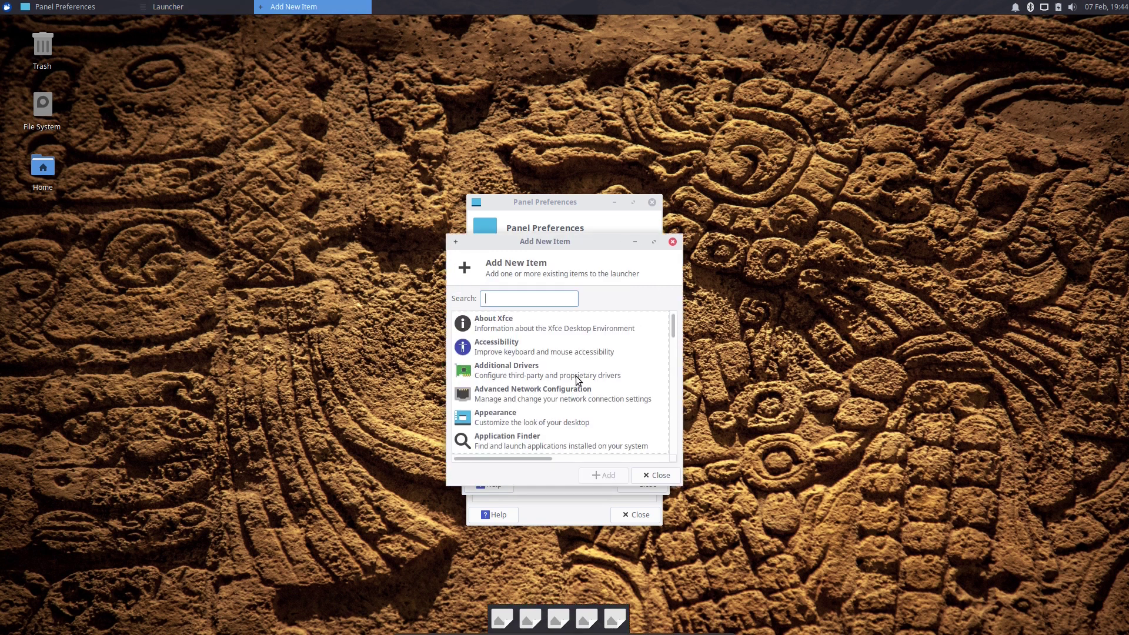
scroll(576, 376, "down", 2)
scroll(576, 377, "down", 4)
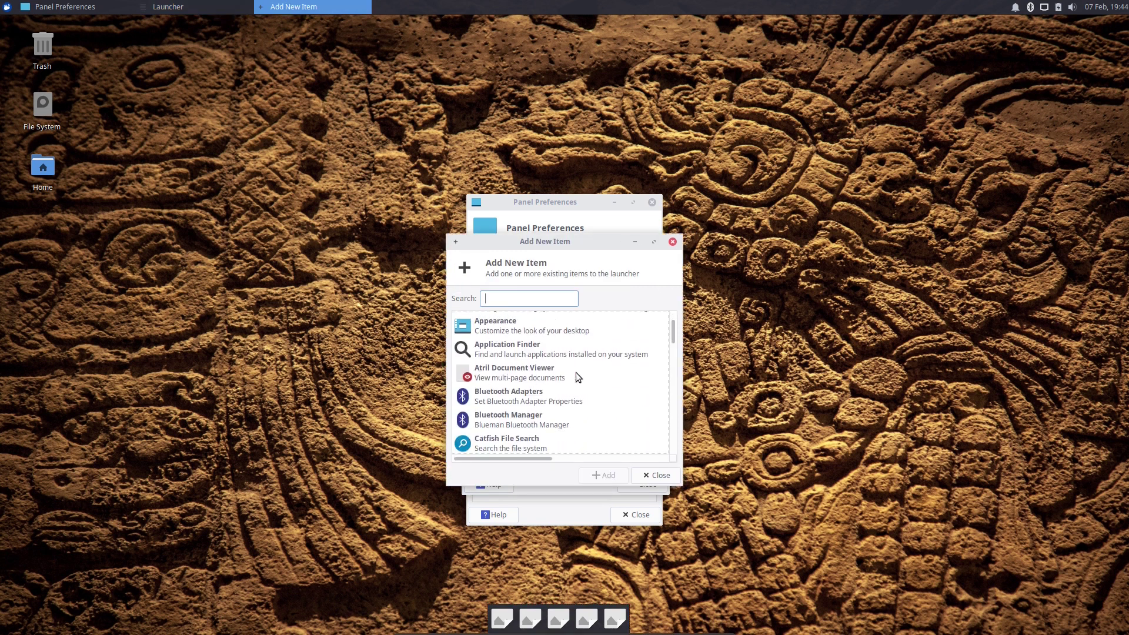
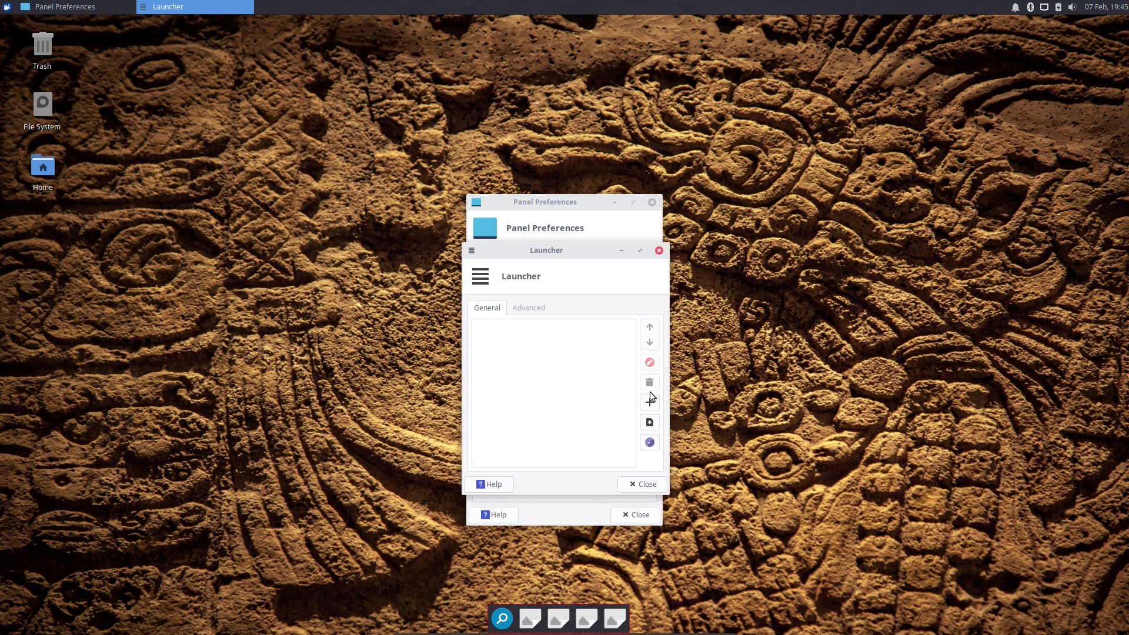
Step: Assign Firefox Web Browser to the second launcher of Panel 1 and close the launcher's settings
left_click(649, 402)
scroll(545, 365, "down", 3)
scroll(548, 364, "down", 6)
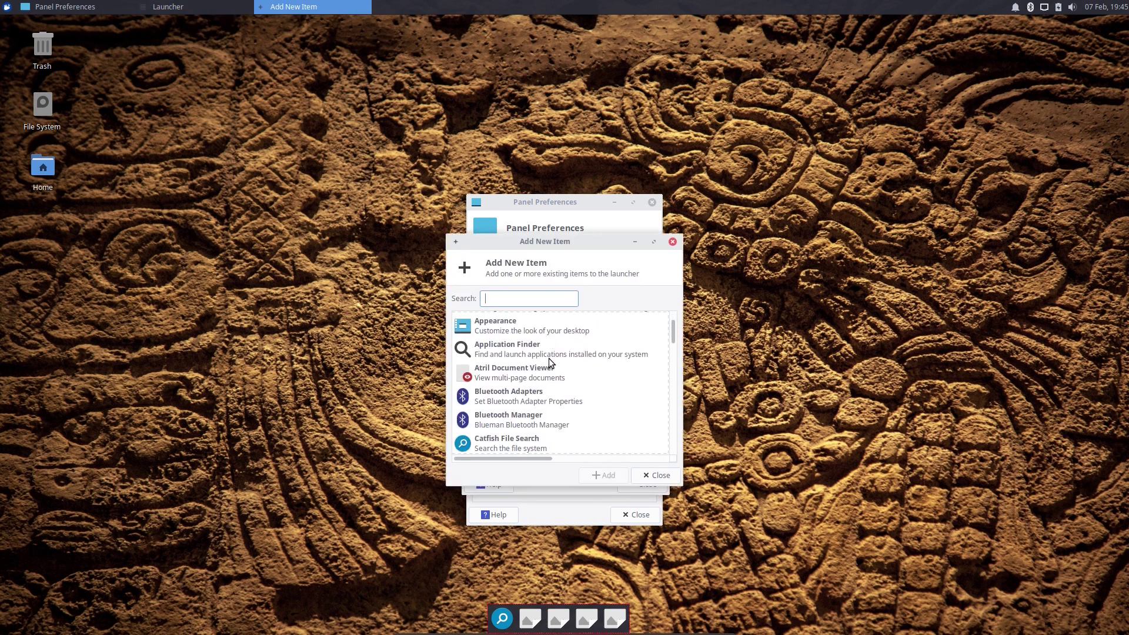
scroll(548, 357, "down", 3)
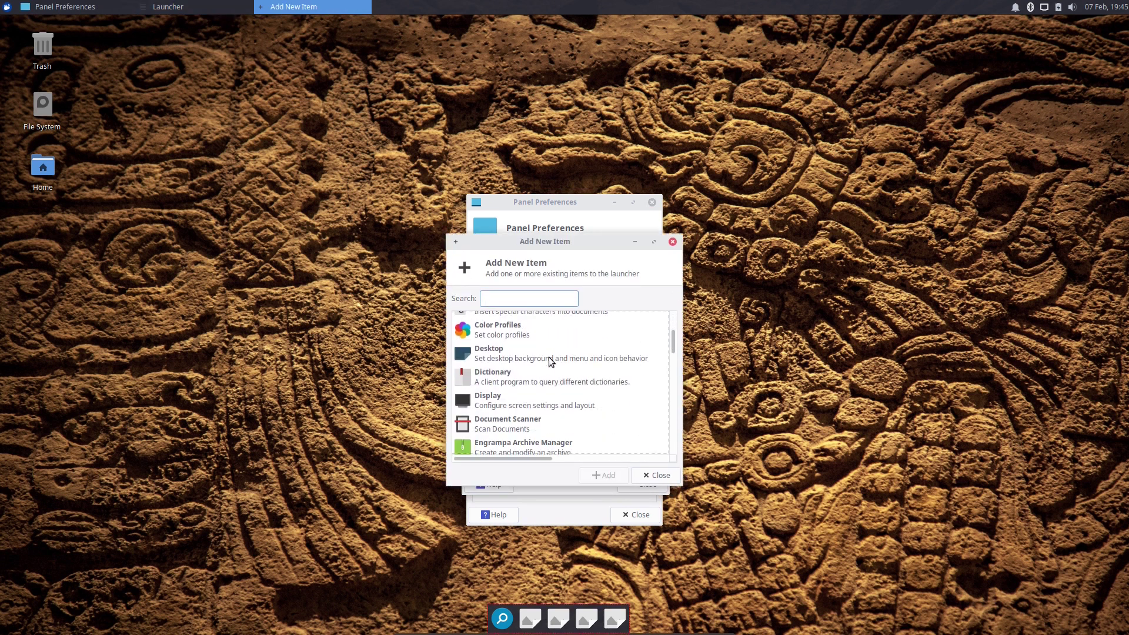
scroll(548, 357, "down", 2)
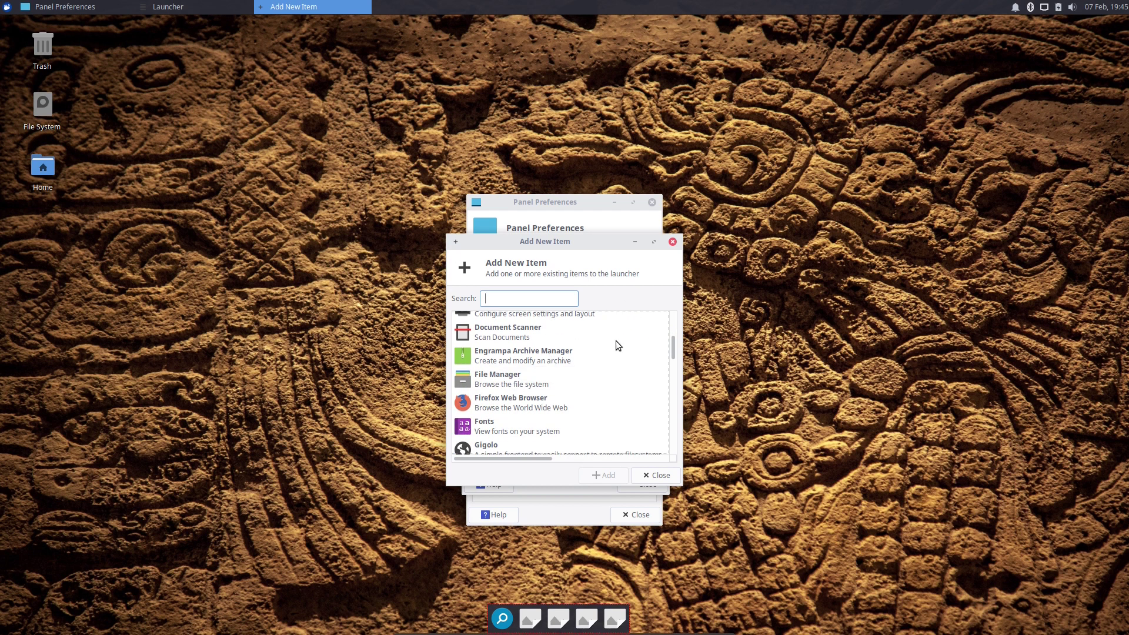
scroll(594, 355, "down", 1)
left_click(504, 382)
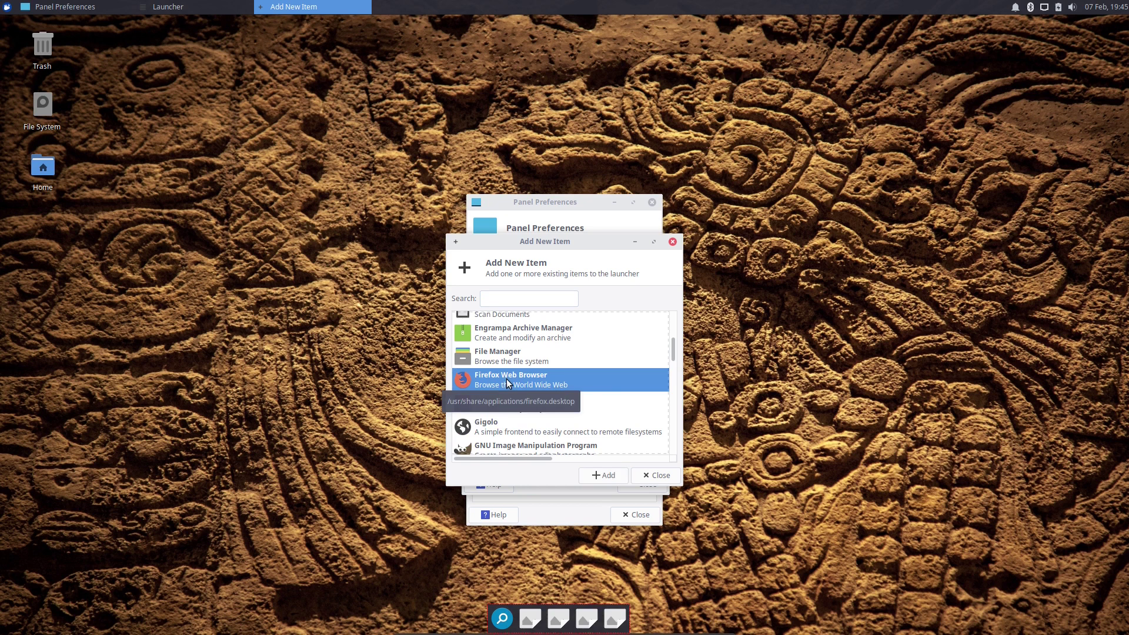
left_click(599, 474)
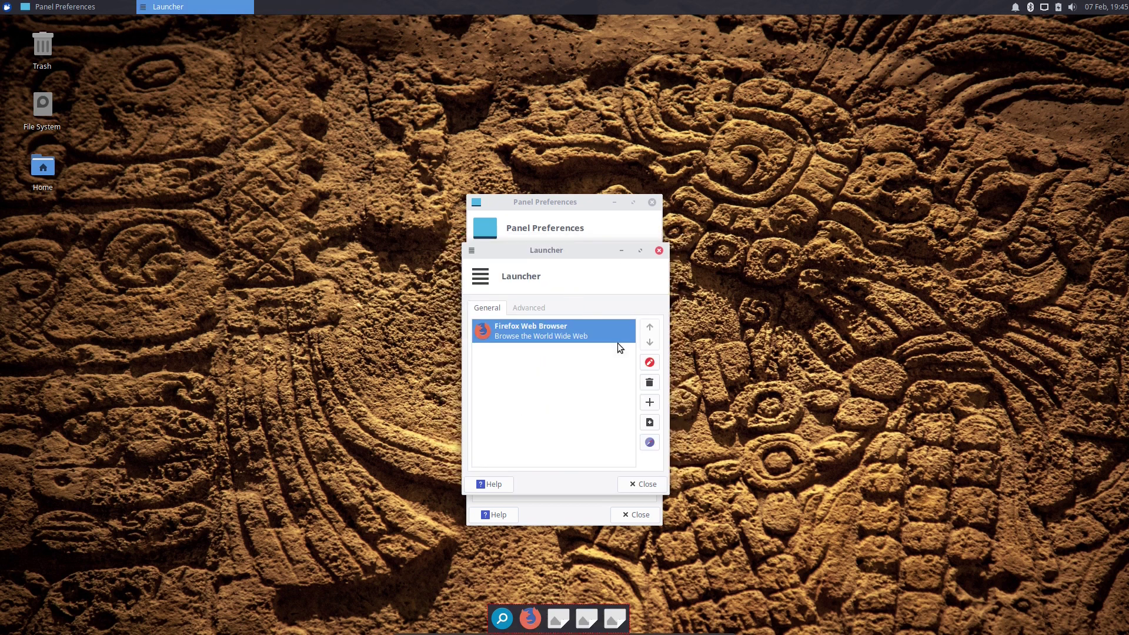
left_click(648, 484)
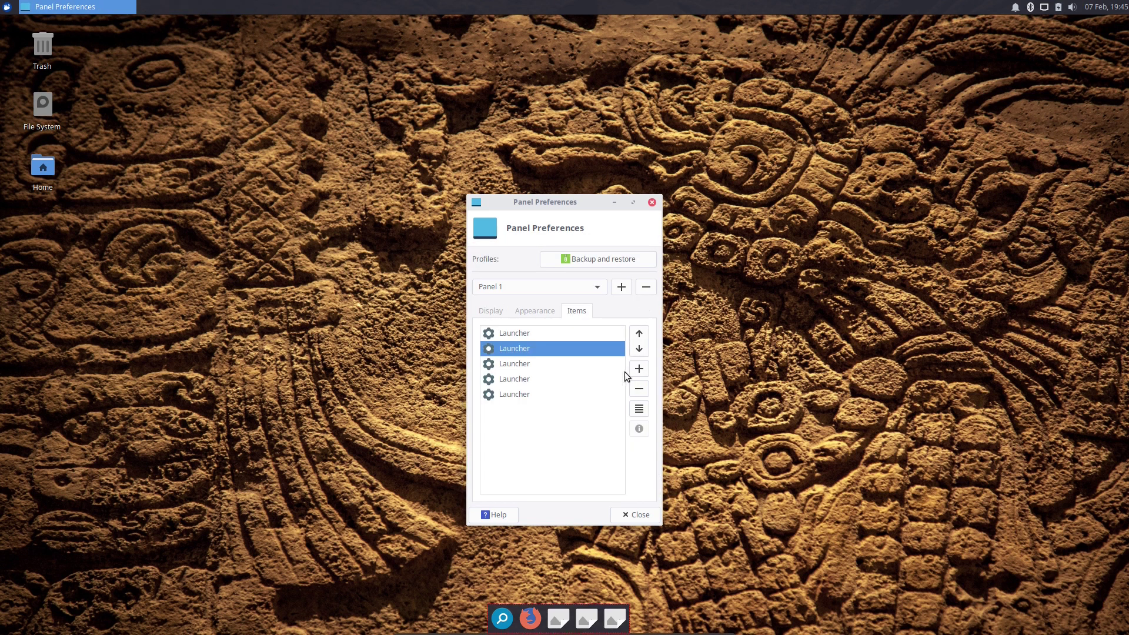
Step: Assign GNU Image Manipulation Program to the third launcher of Panel 1 and close its settings
left_click(520, 365)
left_click(639, 409)
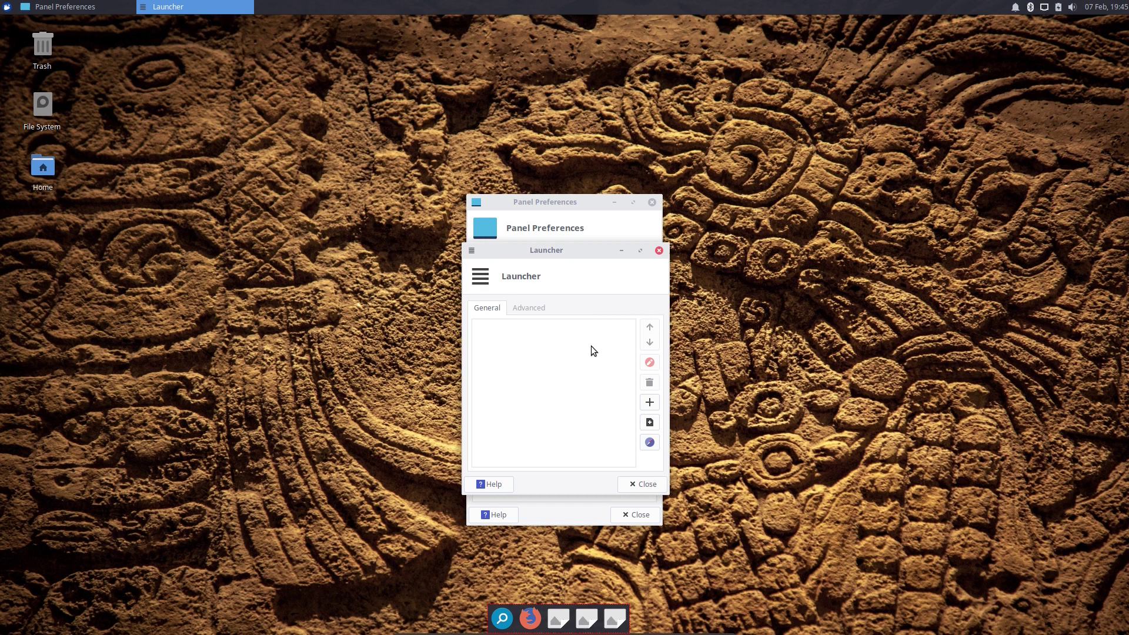
left_click(650, 402)
scroll(562, 359, "down", 8)
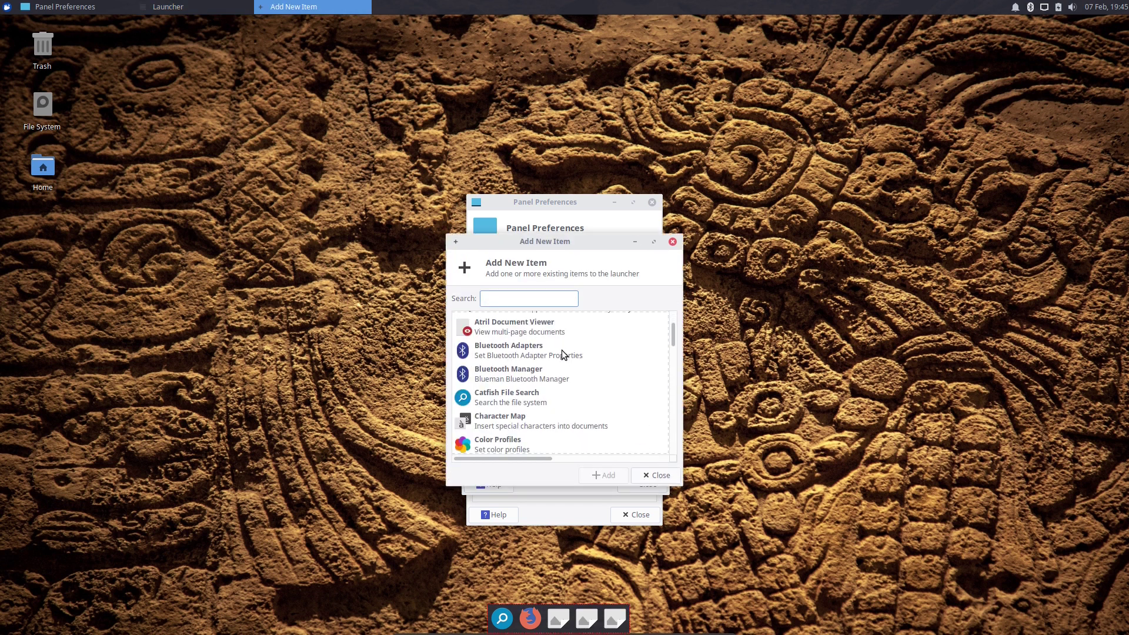
scroll(562, 350, "down", 8)
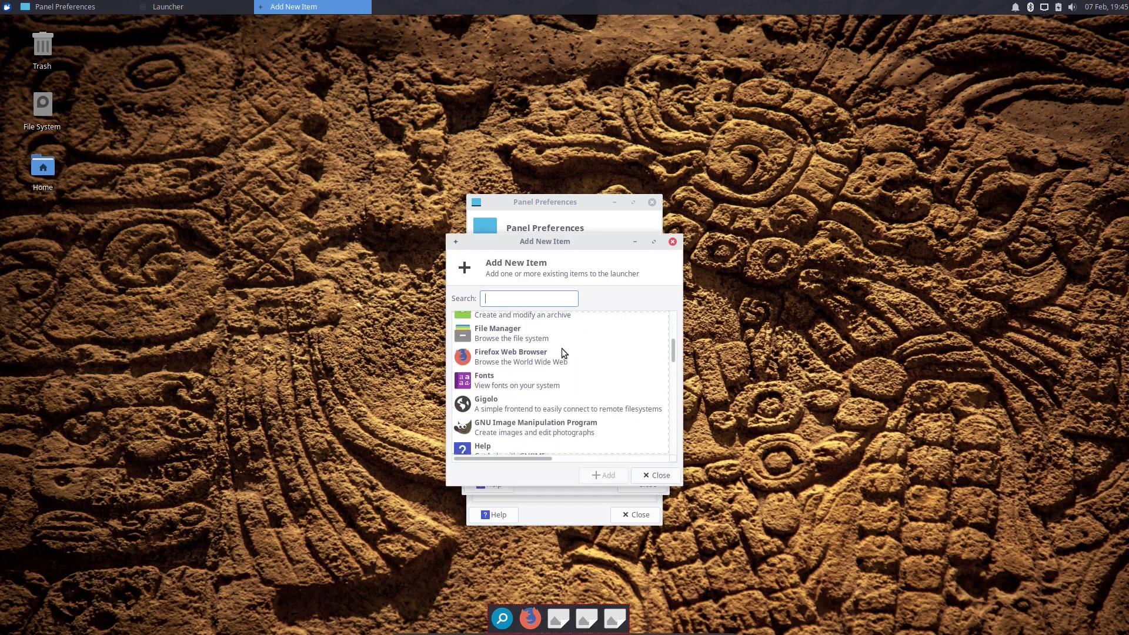
left_click(547, 383)
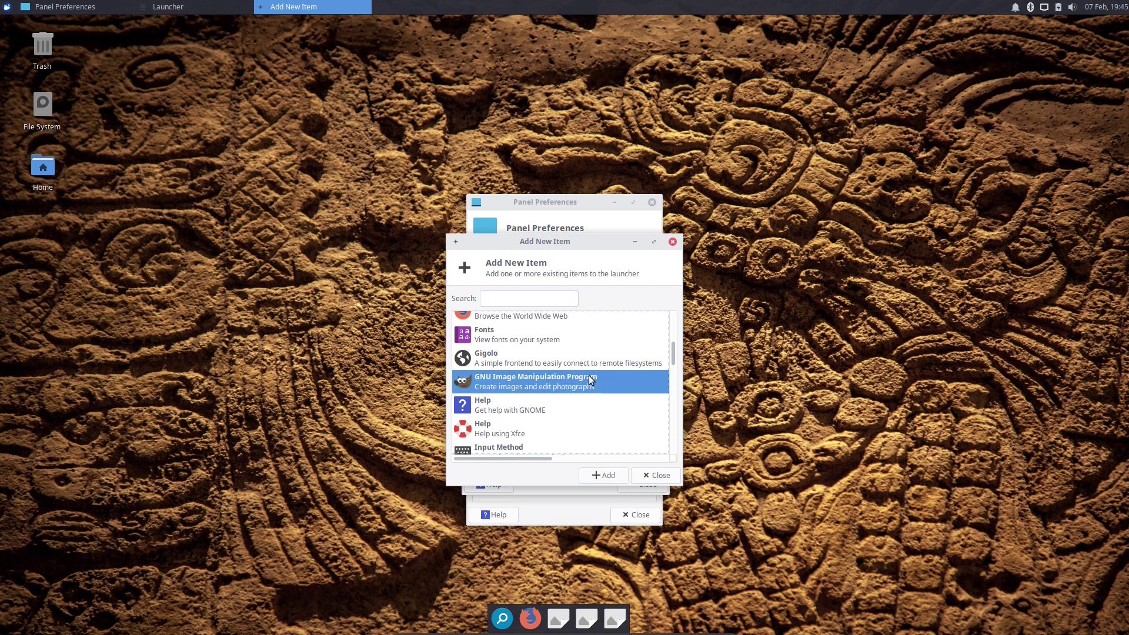
left_click(604, 475)
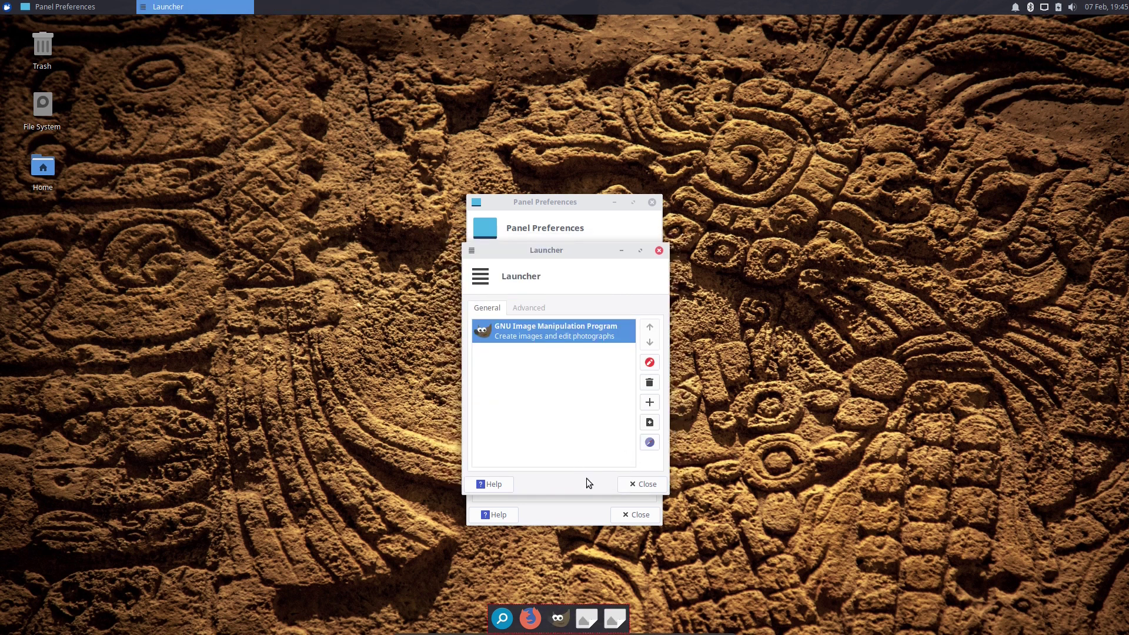
left_click(635, 485)
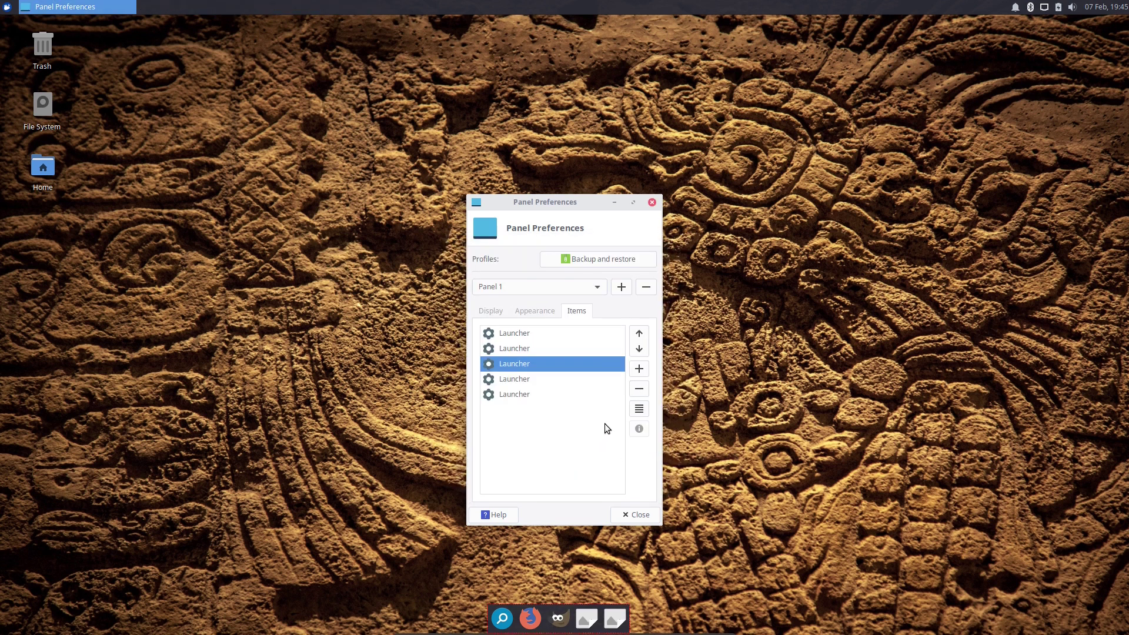
Step: Assign LibreOffice Writer to the fourth launcher of Panel 1 and close its settings
left_click(514, 382)
left_click(639, 408)
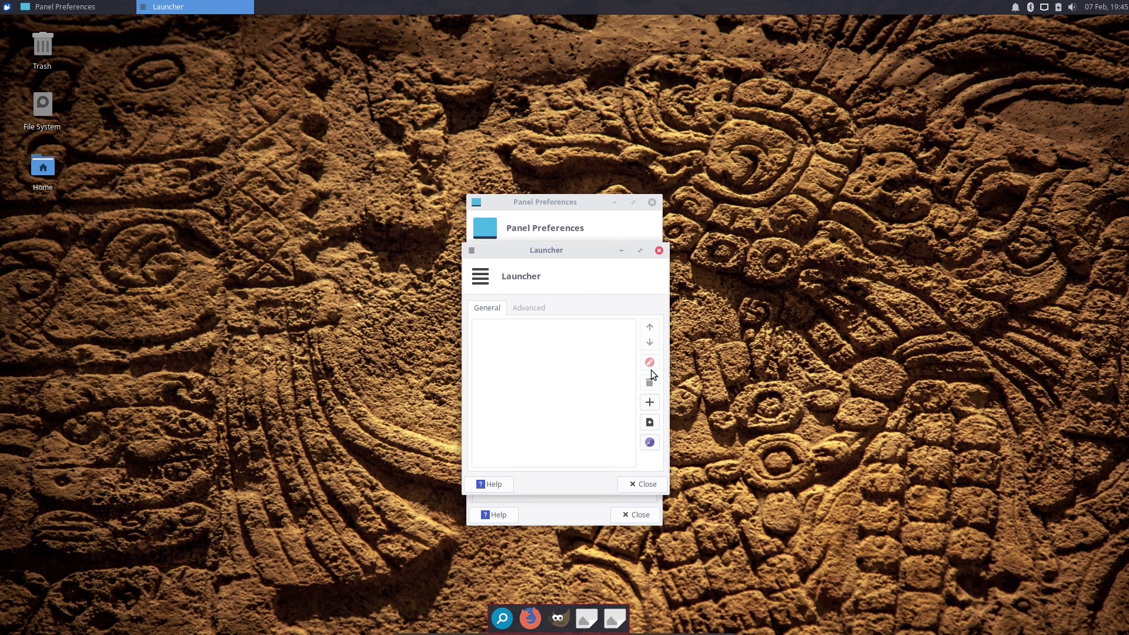
left_click(649, 403)
scroll(591, 382, "down", 3)
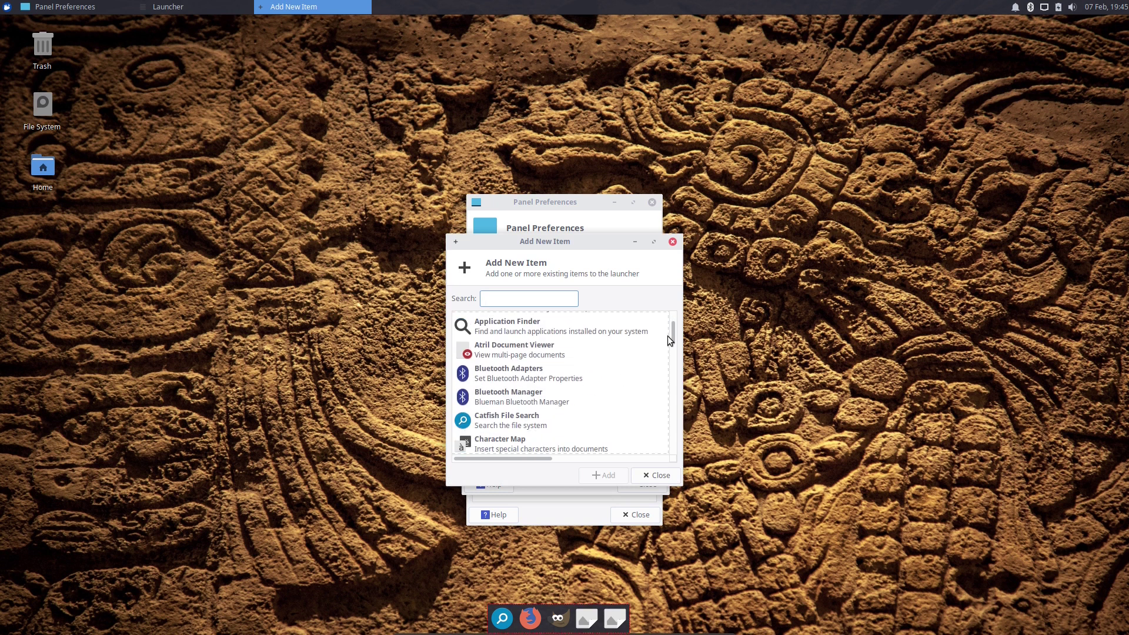
left_click_drag(674, 339, 674, 367)
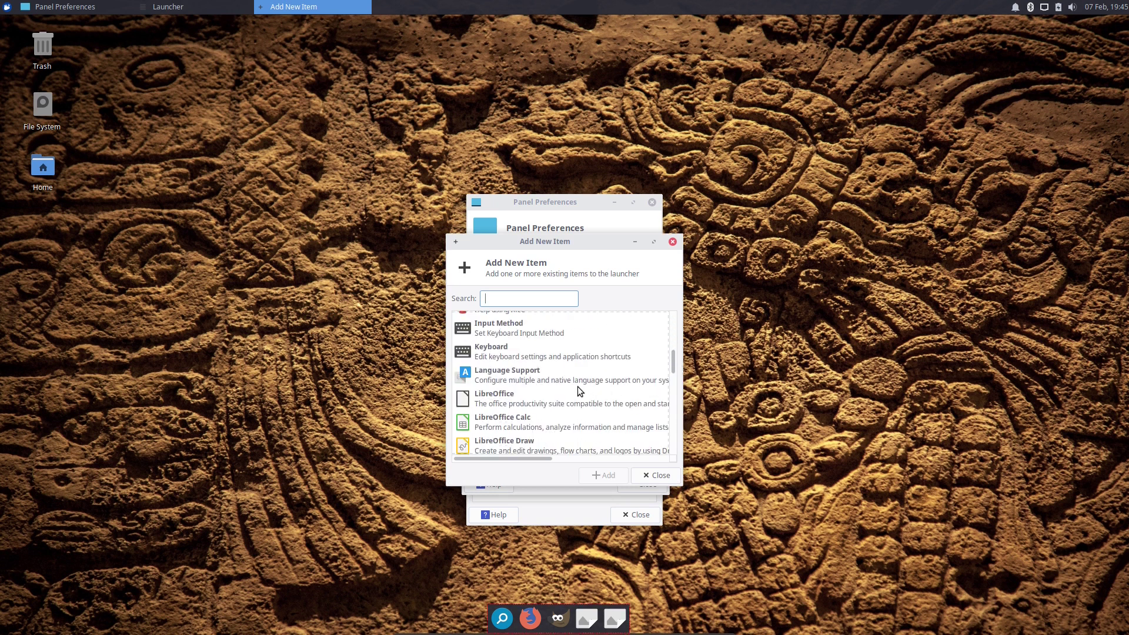
scroll(577, 386, "down", 4)
scroll(577, 381, "down", 3)
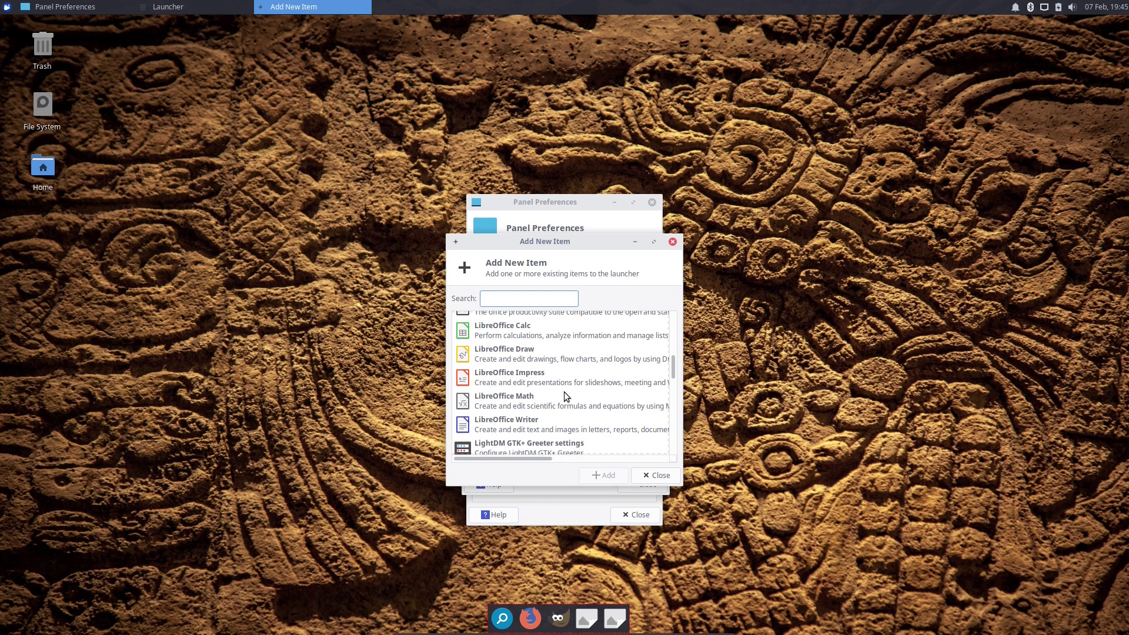
left_click(524, 423)
left_click(609, 475)
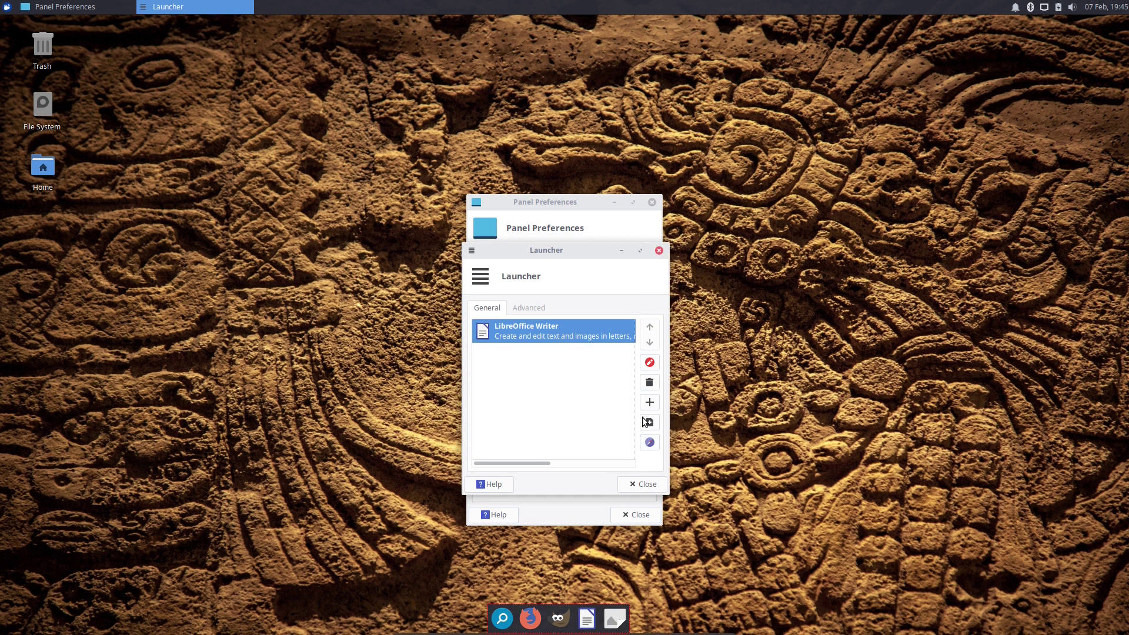
left_click(642, 484)
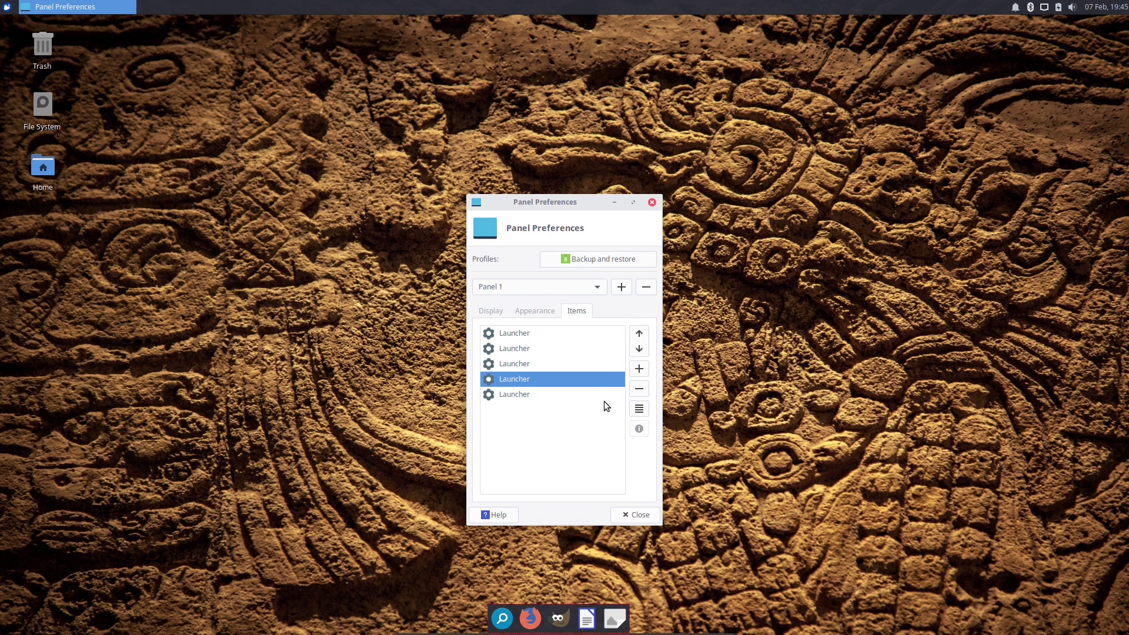
Step: Assign Thunderbird Mail to the fifth launcher of Panel 1 and close the launcher's settings
left_click(527, 396)
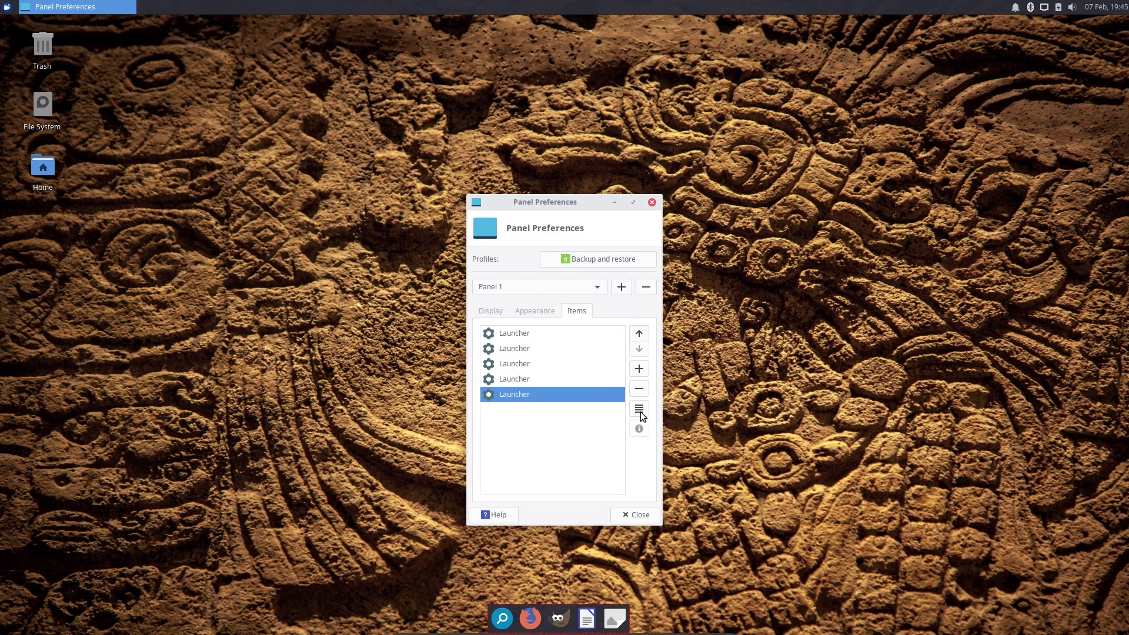
left_click(639, 410)
left_click(649, 403)
scroll(578, 361, "down", 3)
scroll(578, 359, "down", 5)
scroll(577, 359, "down", 10)
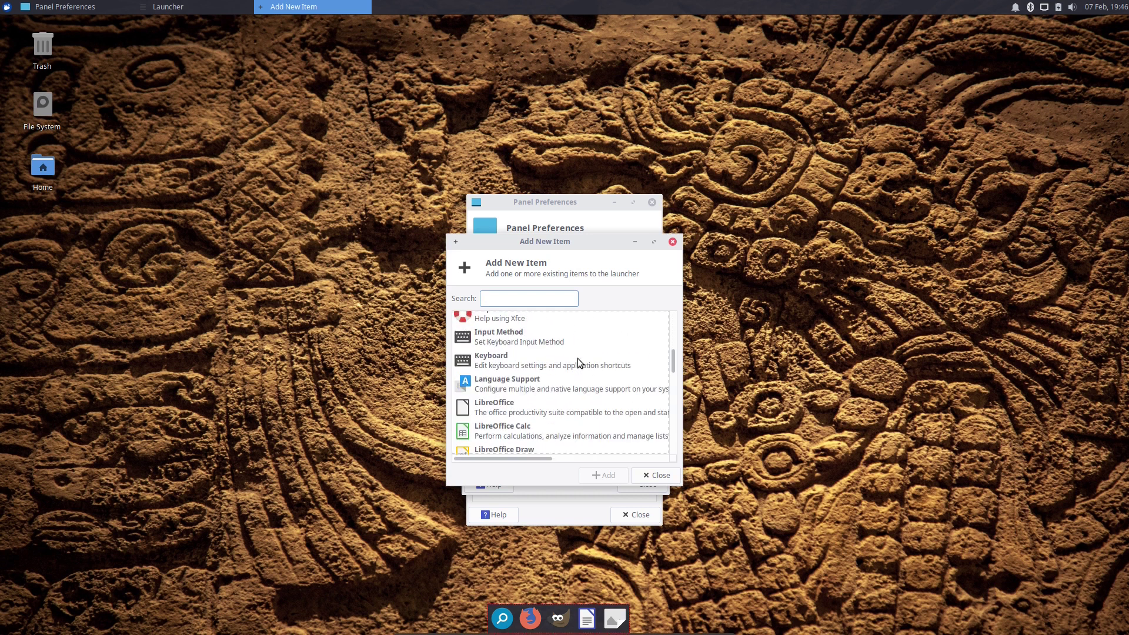
scroll(577, 358, "down", 5)
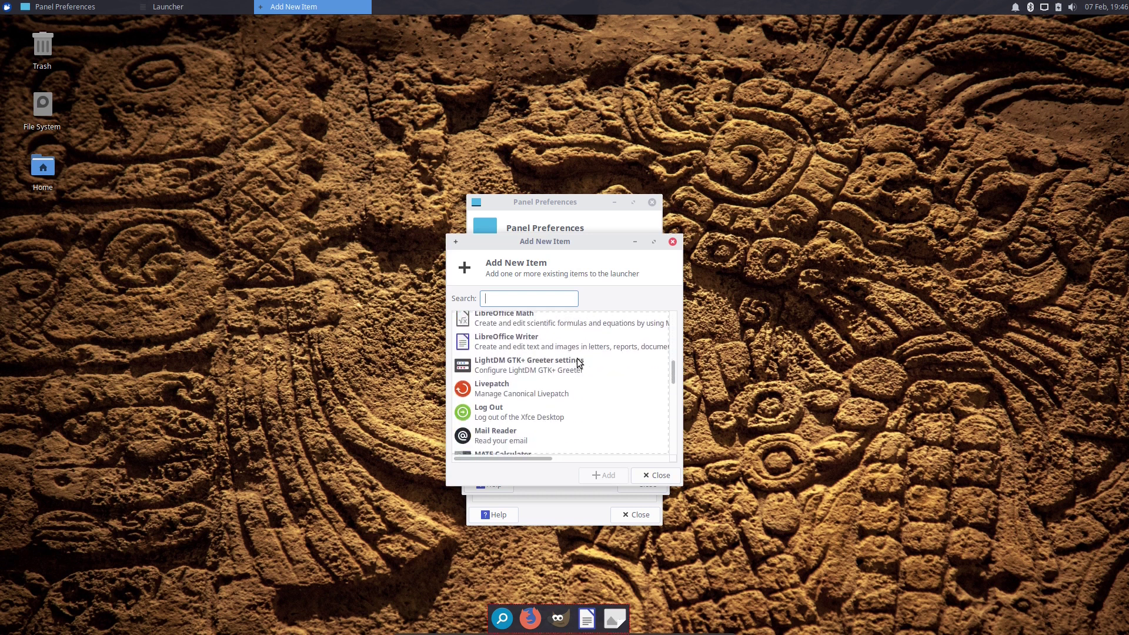
scroll(576, 357, "down", 5)
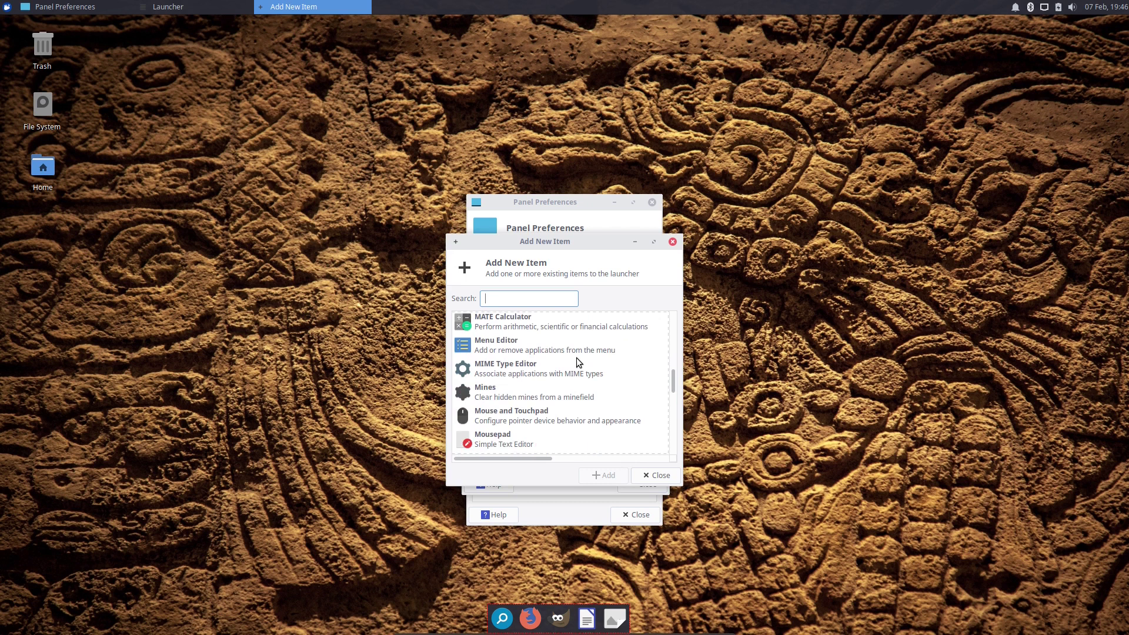
scroll(576, 358, "down", 5)
scroll(576, 357, "down", 5)
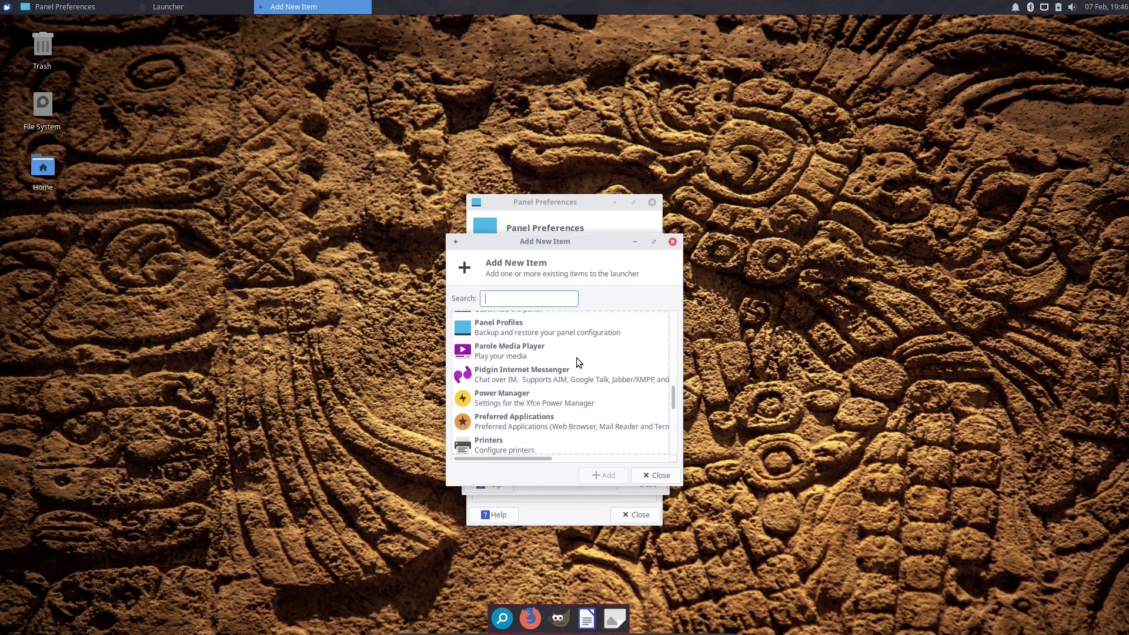
scroll(576, 358, "down", 5)
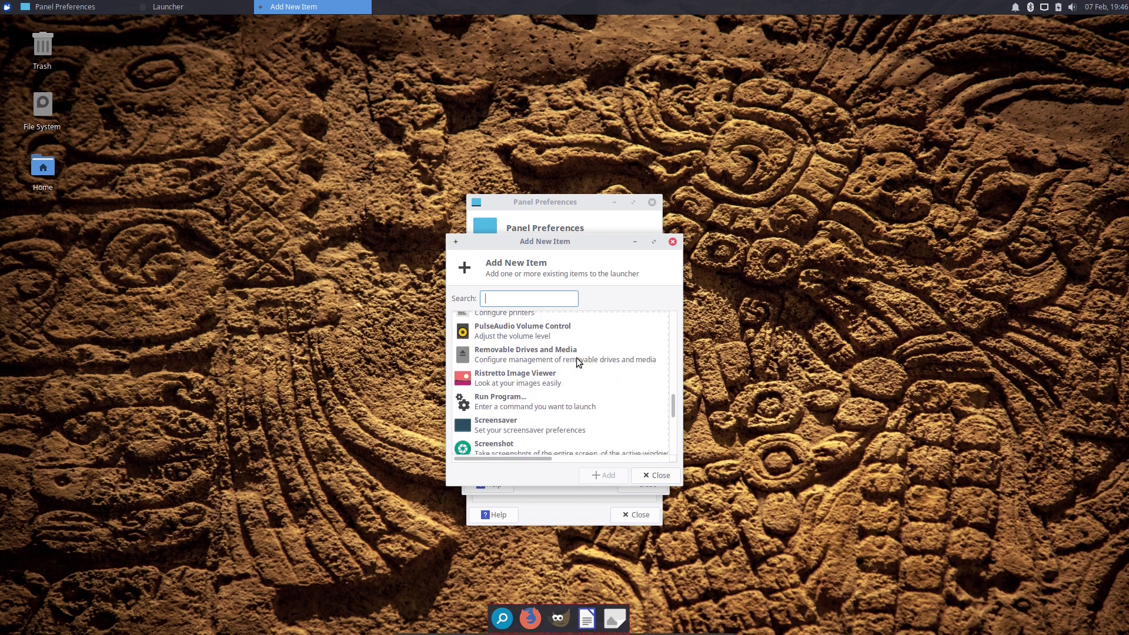
scroll(576, 357, "down", 4)
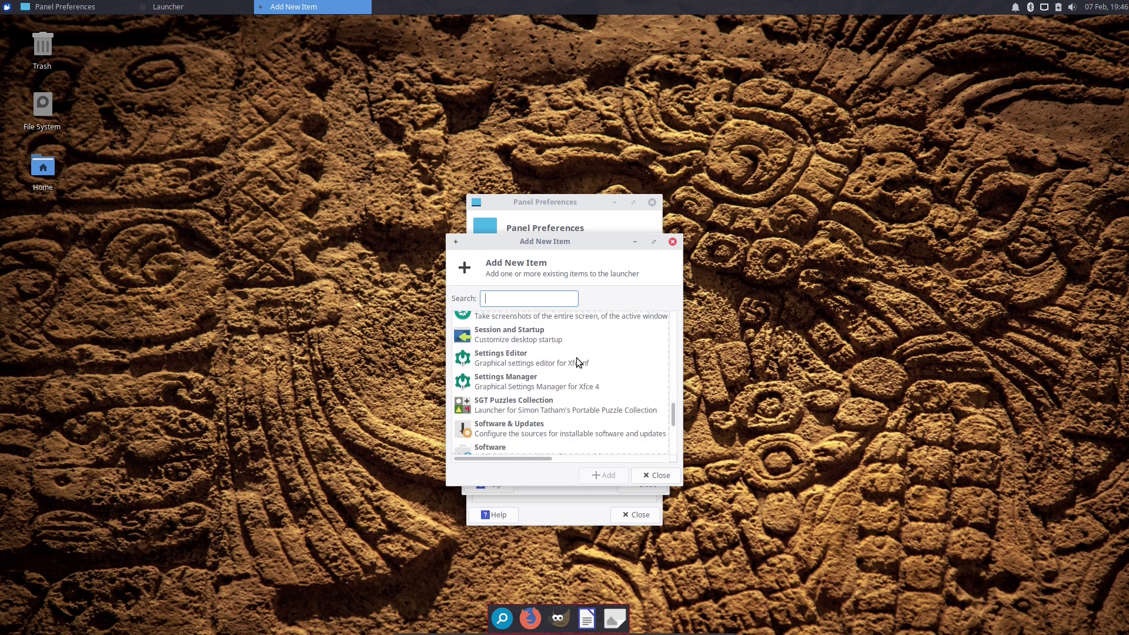
scroll(576, 357, "down", 3)
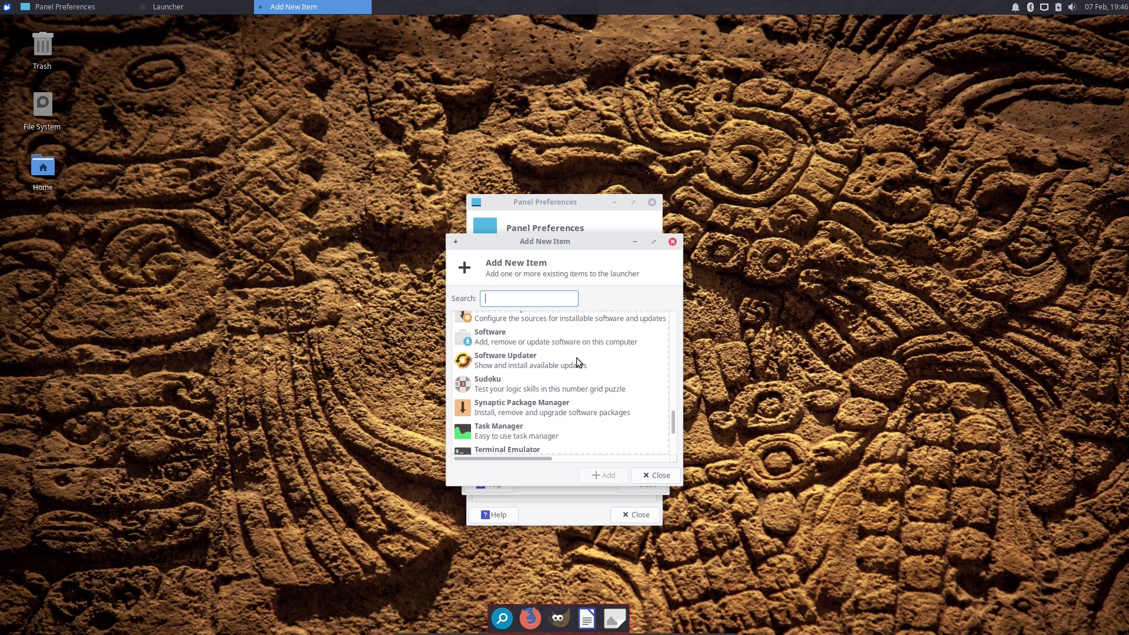
scroll(576, 362, "down", 2)
scroll(576, 358, "down", 2)
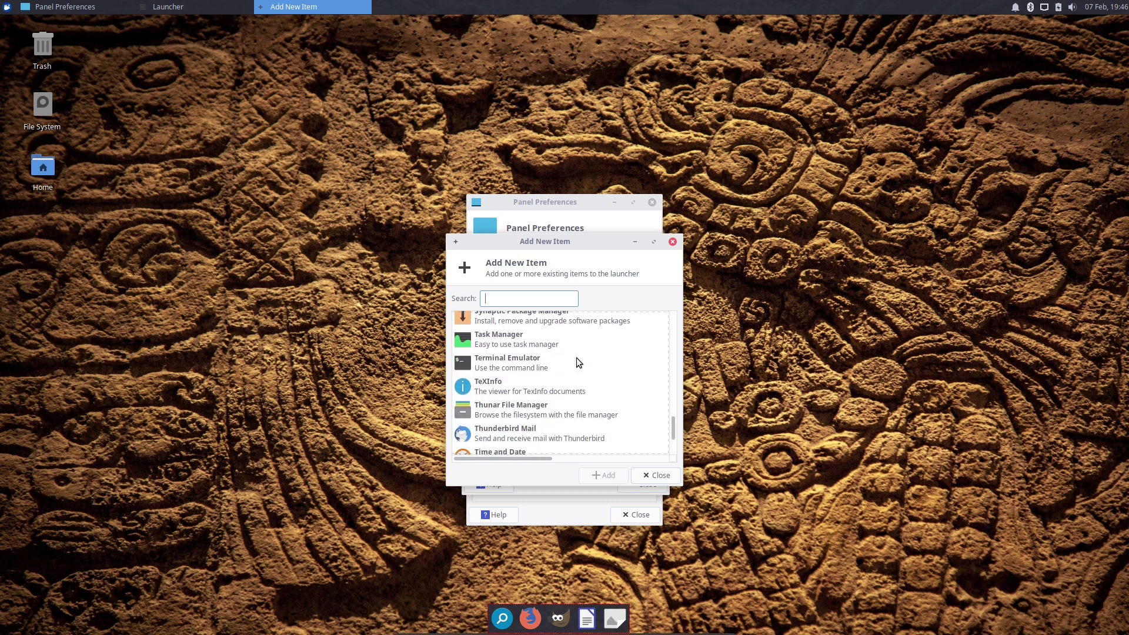
scroll(577, 357, "down", 2)
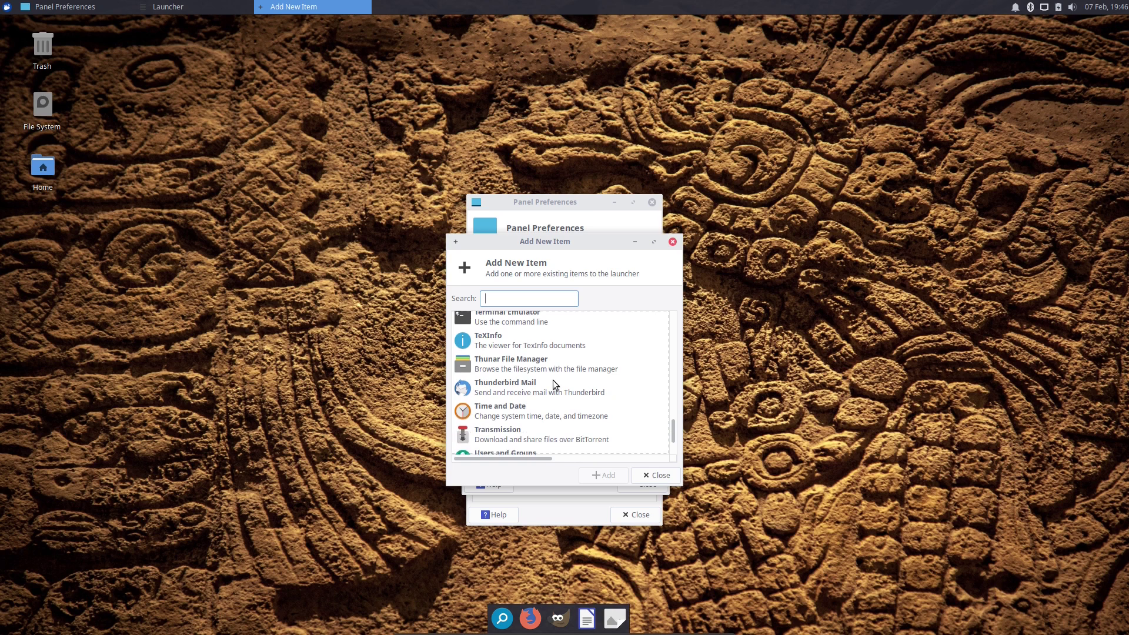
left_click(505, 387)
left_click(604, 475)
left_click(637, 482)
left_click(639, 515)
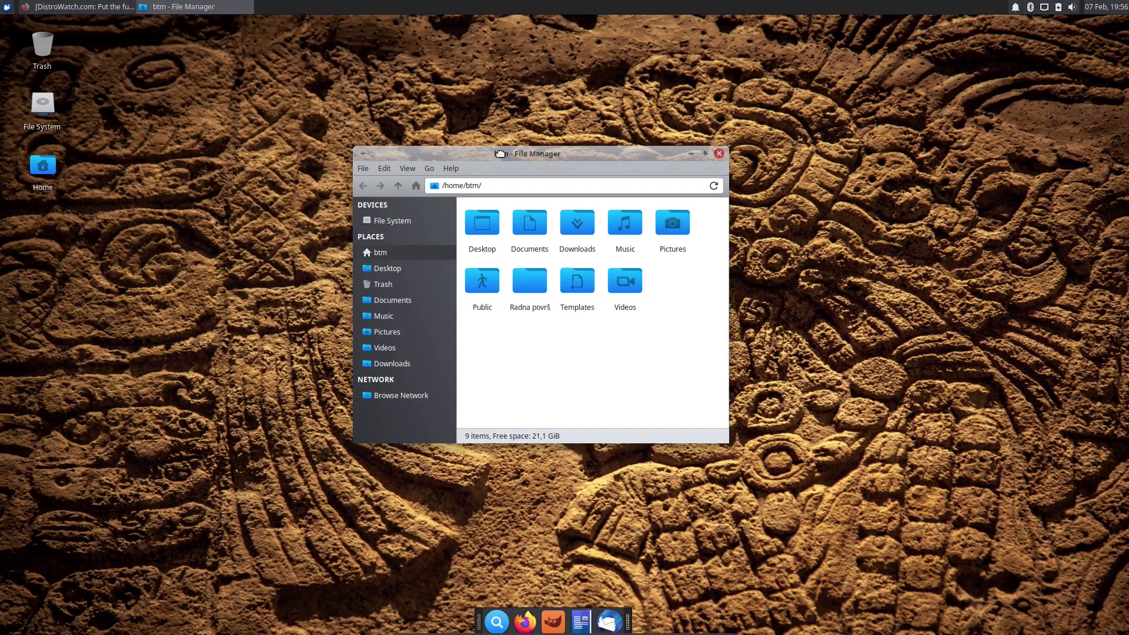
Step: Minimize and restore the home folder's file manager window, and close it
mouse_move(500, 153)
left_mouse_down()
mouse_move(583, 210)
mouse_move(508, 162)
left_mouse_up()
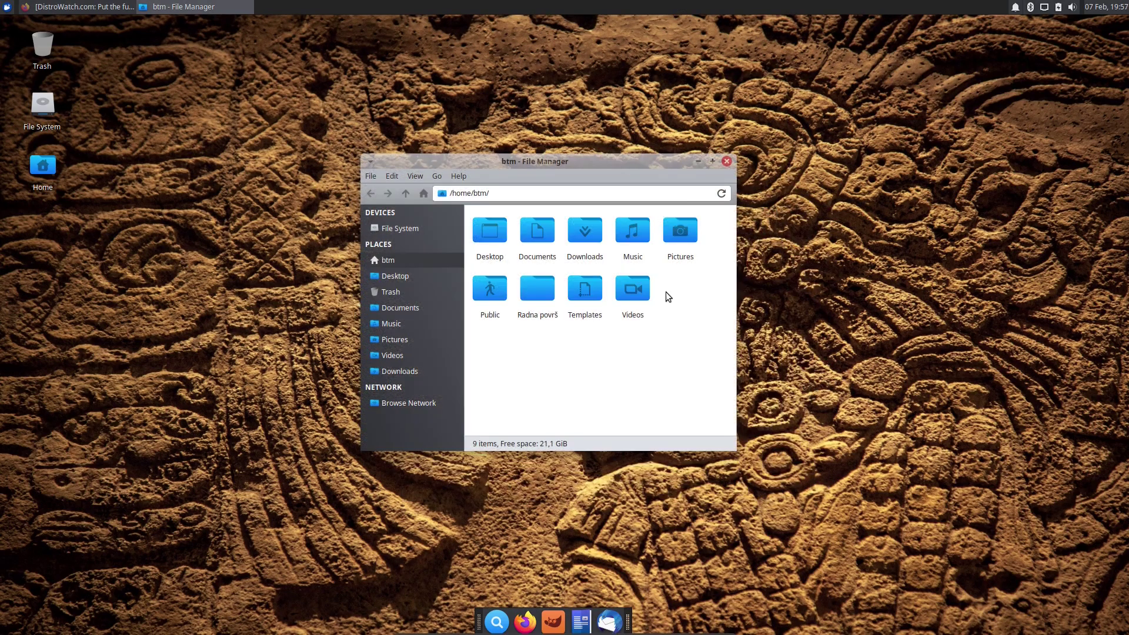
left_click(697, 161)
mouse_move(441, 632)
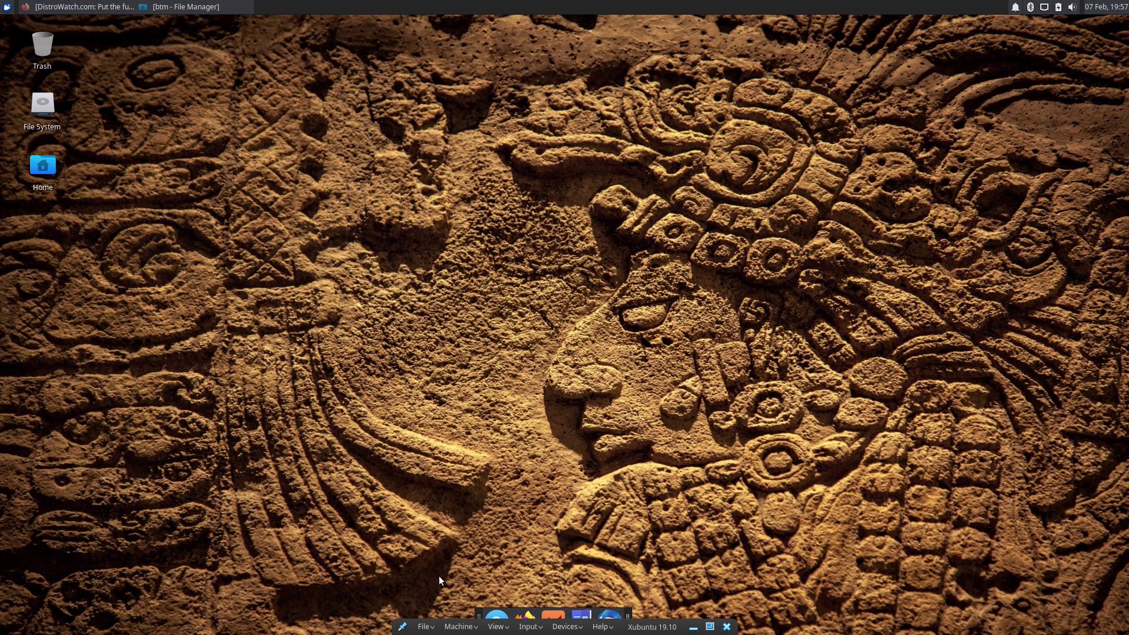
left_click(182, 7)
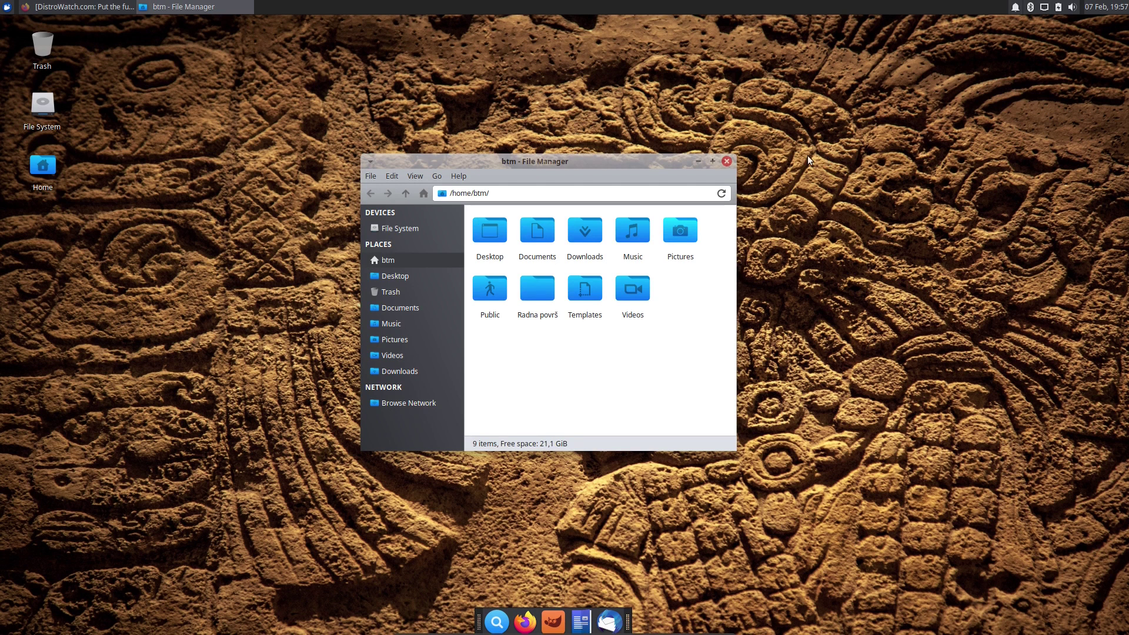
left_click(726, 162)
left_click(119, 6)
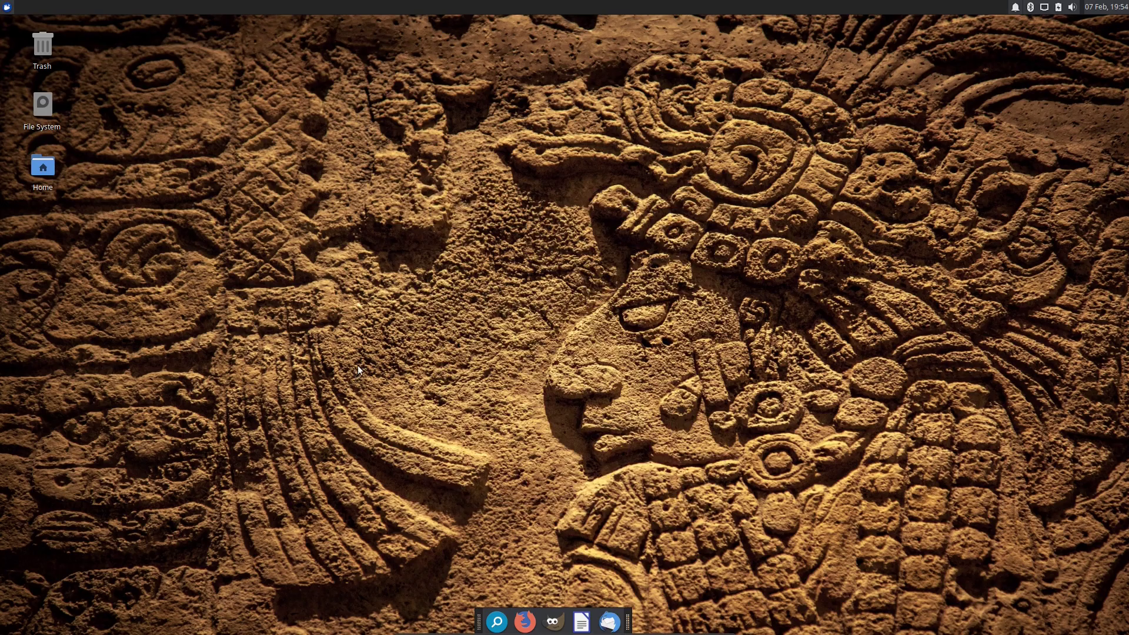
Step: Log out of the current desktop session without saving it for future logins
left_click(7, 7)
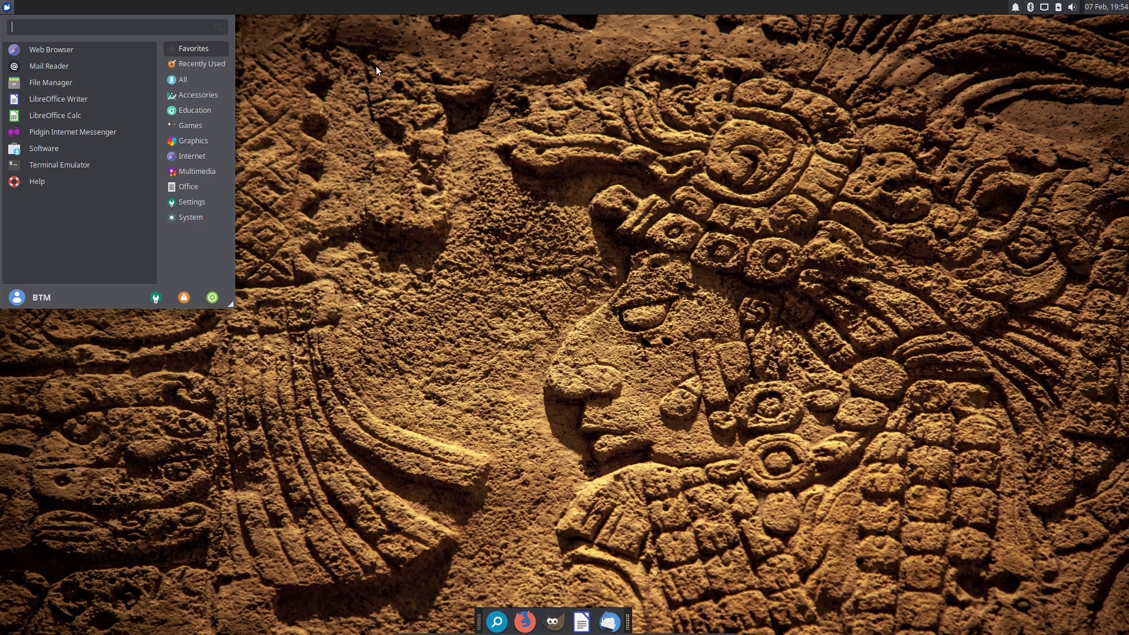
left_click(209, 298)
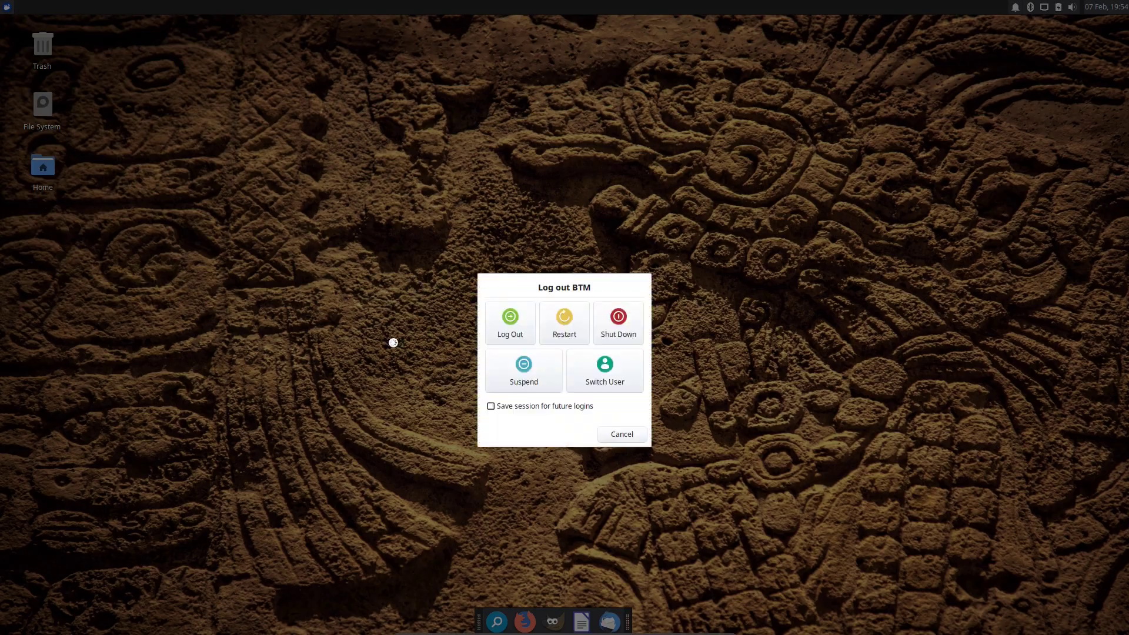
left_click(510, 325)
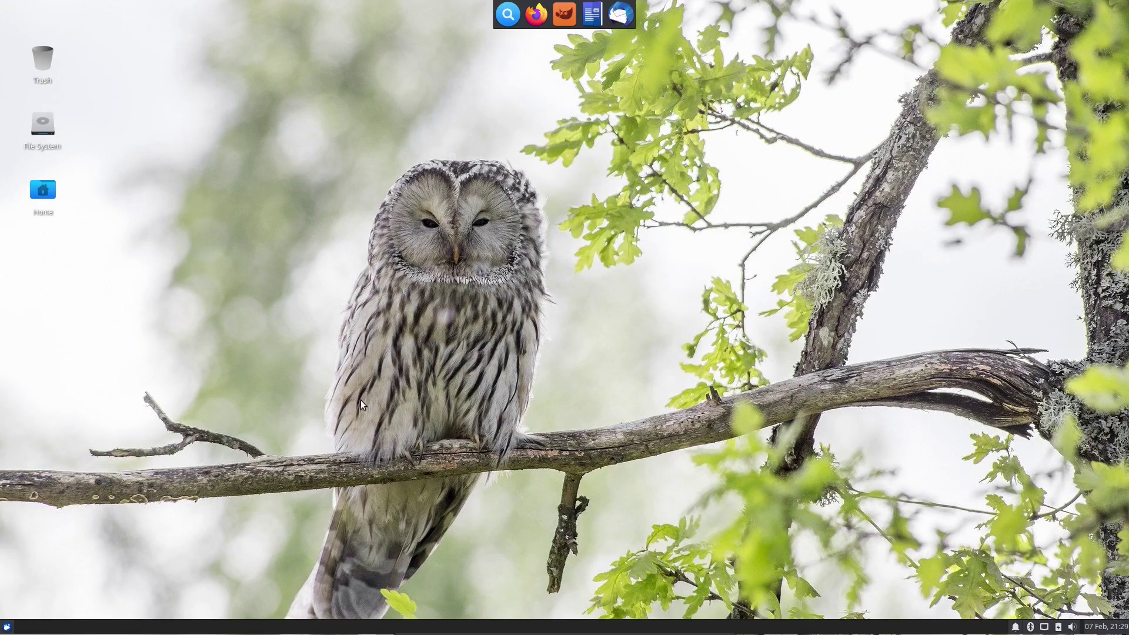
Step: Open the applications menu to look at its categories and dismiss it
key("super")
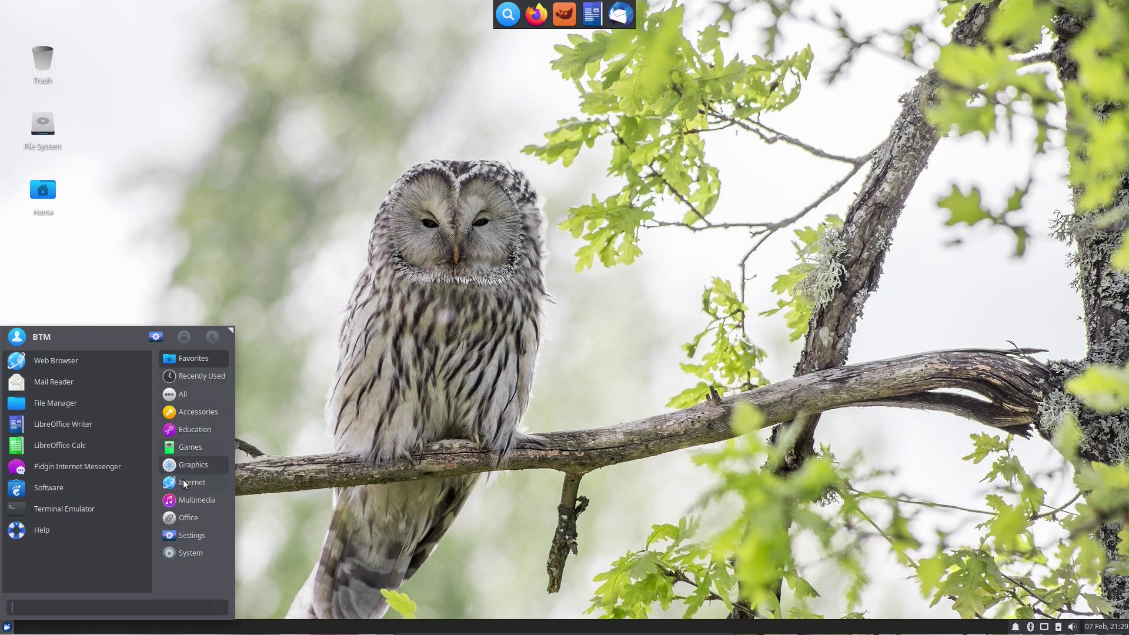
left_click(182, 502)
left_click(470, 409)
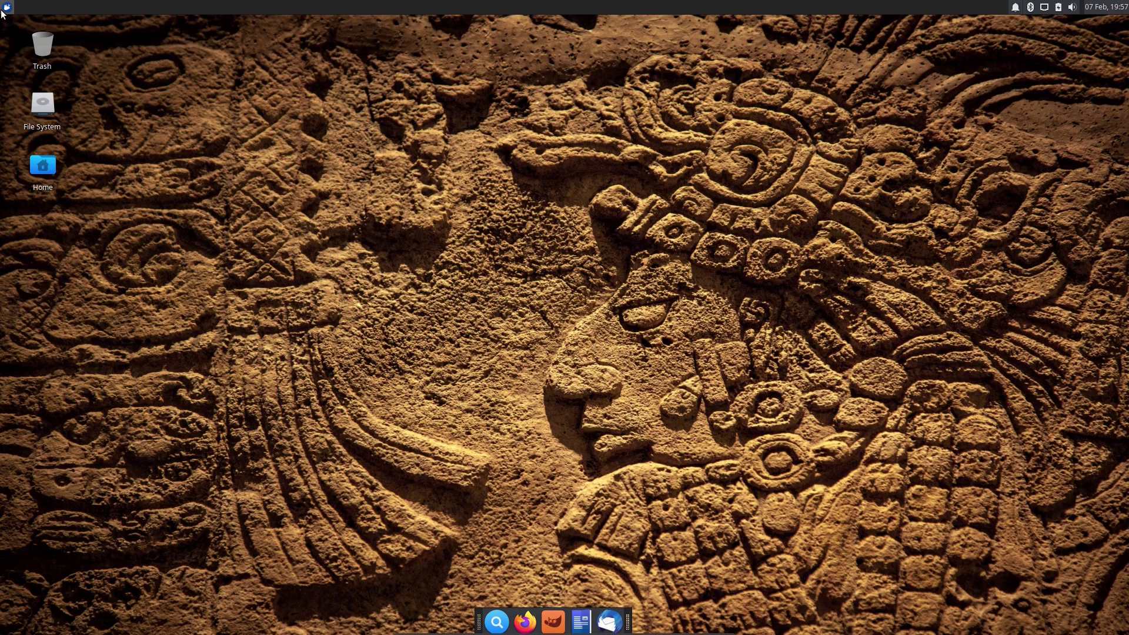
Step: Search the desktop settings for "keyboard" and open the application shortcuts of the Keyboard settings
left_click(7, 7)
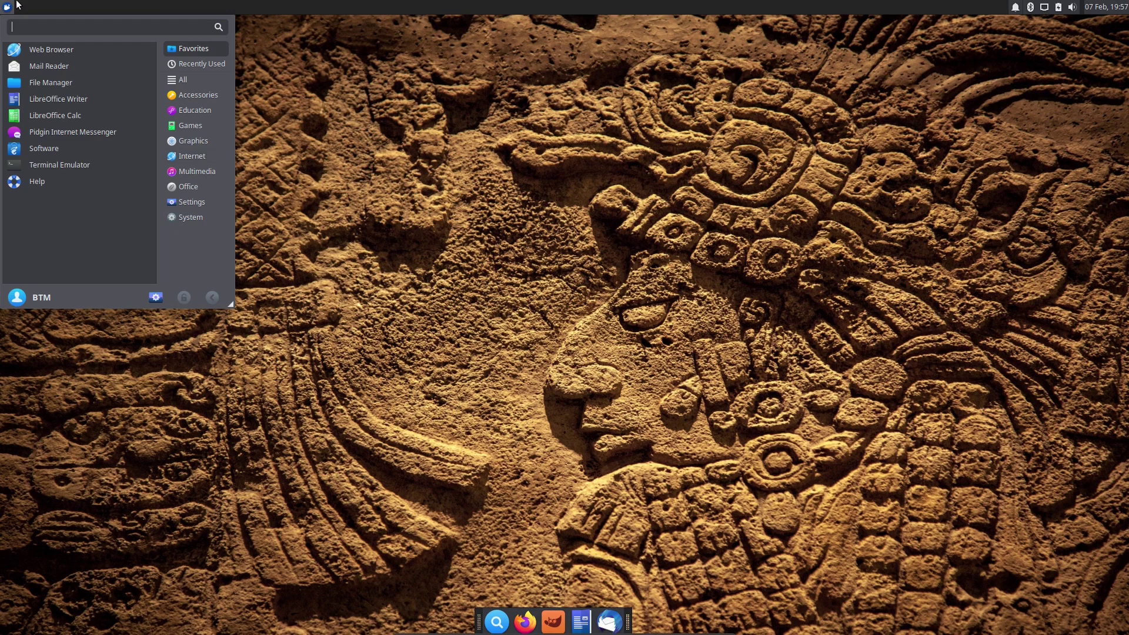
left_click(156, 296)
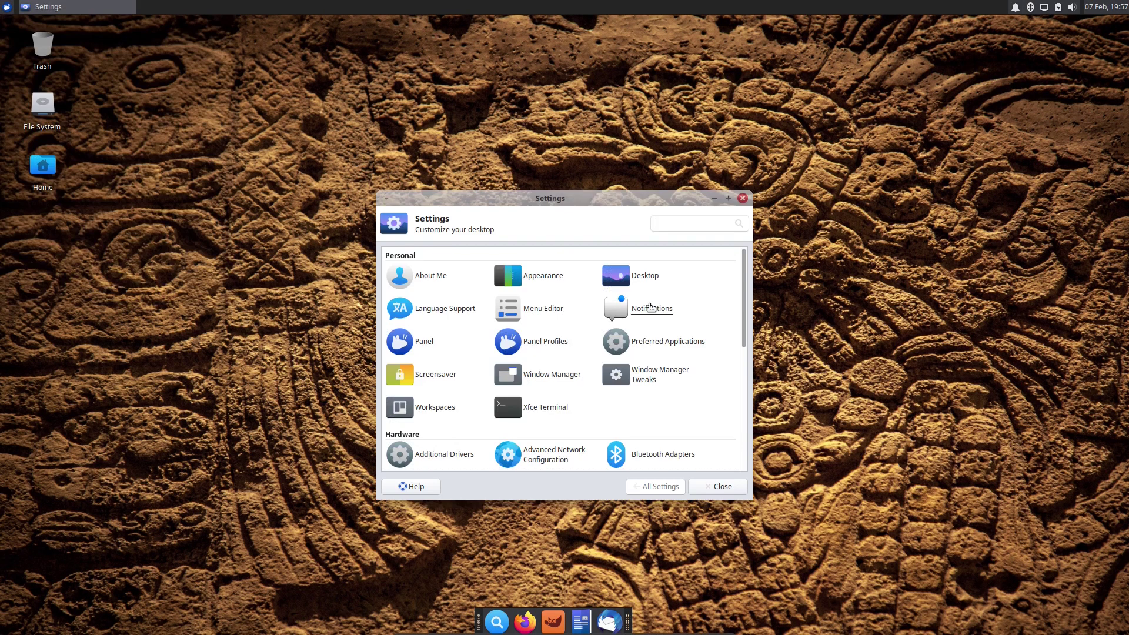
left_click(677, 225)
type("keyboard")
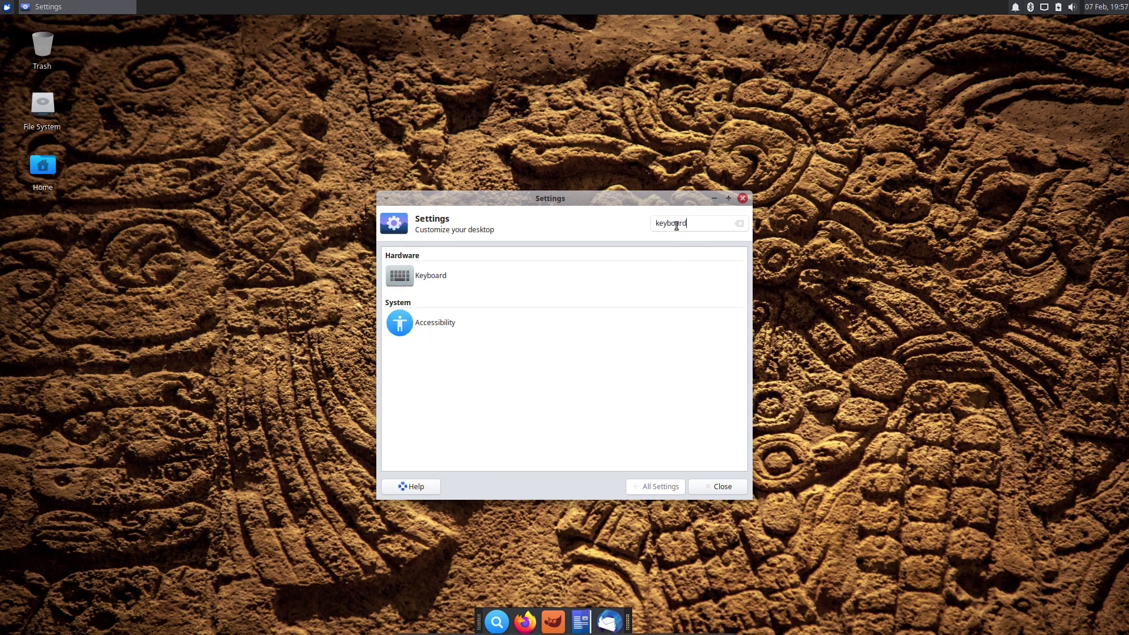
left_click(429, 275)
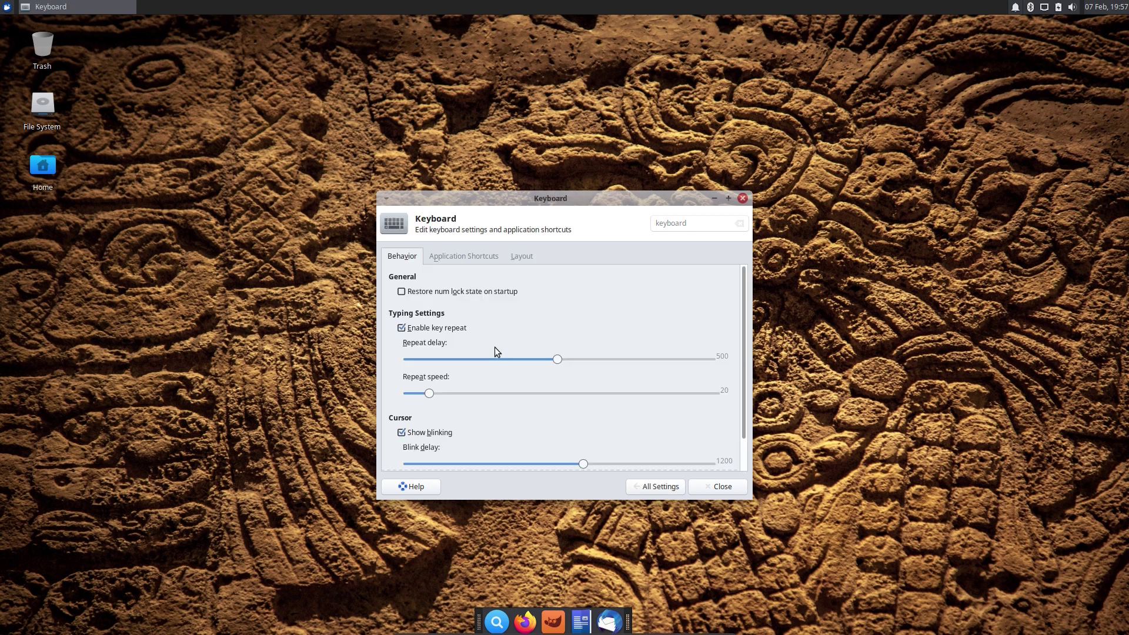
left_click(462, 255)
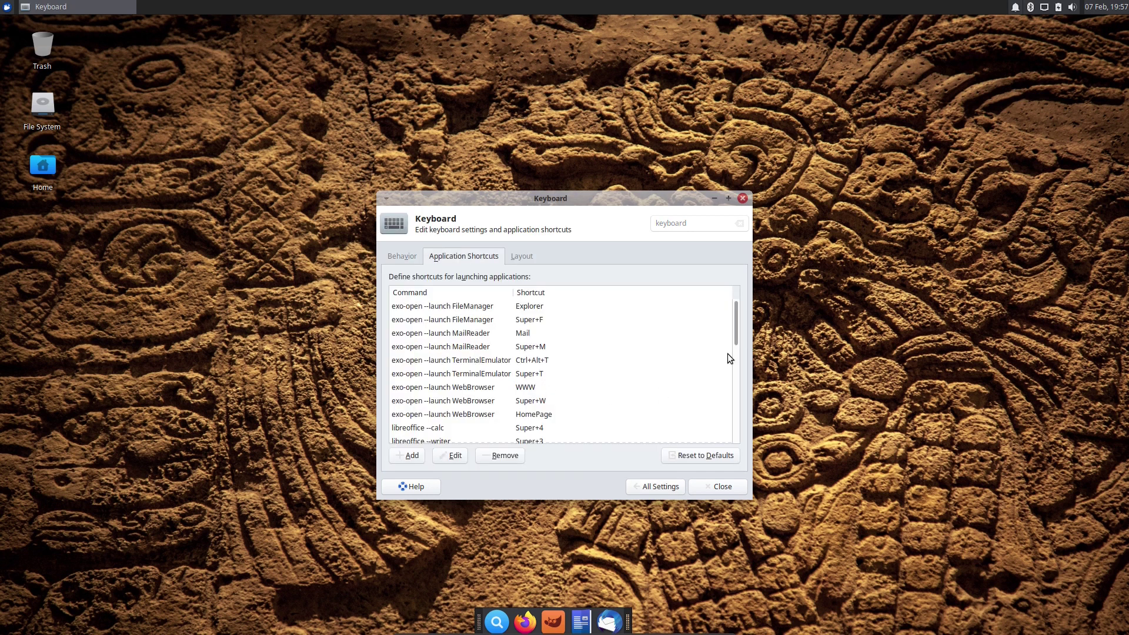
Step: Set the shortcut of the xfce4-popup-whiskermenu command to Super L and test it by opening and closing the menu
left_click_drag(738, 318, 742, 388)
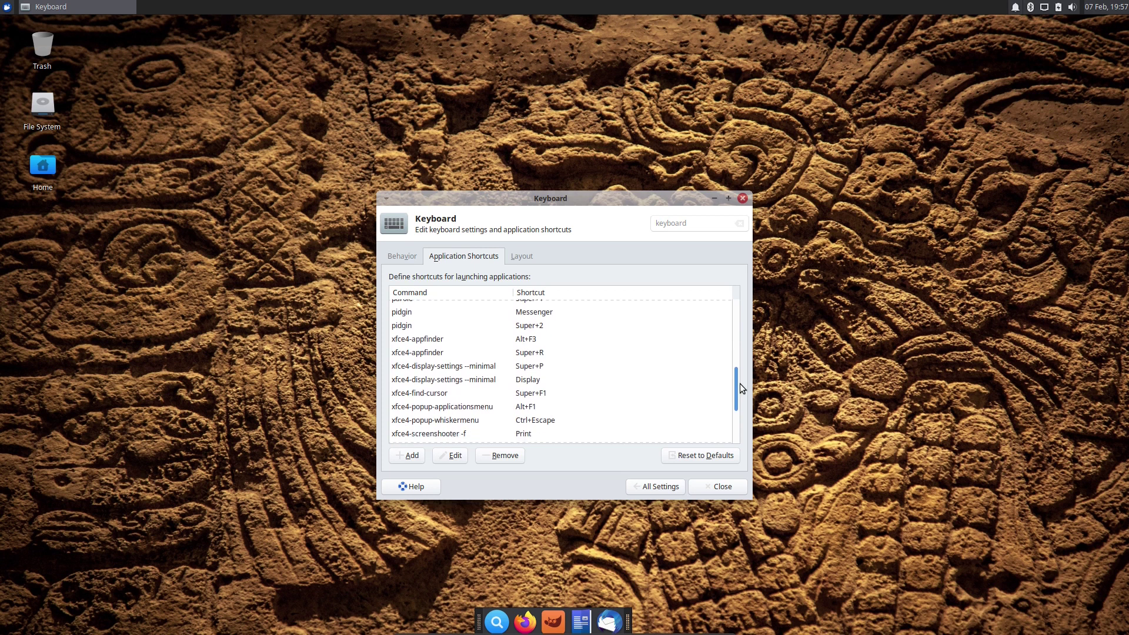
left_click(528, 421)
double_click(528, 420)
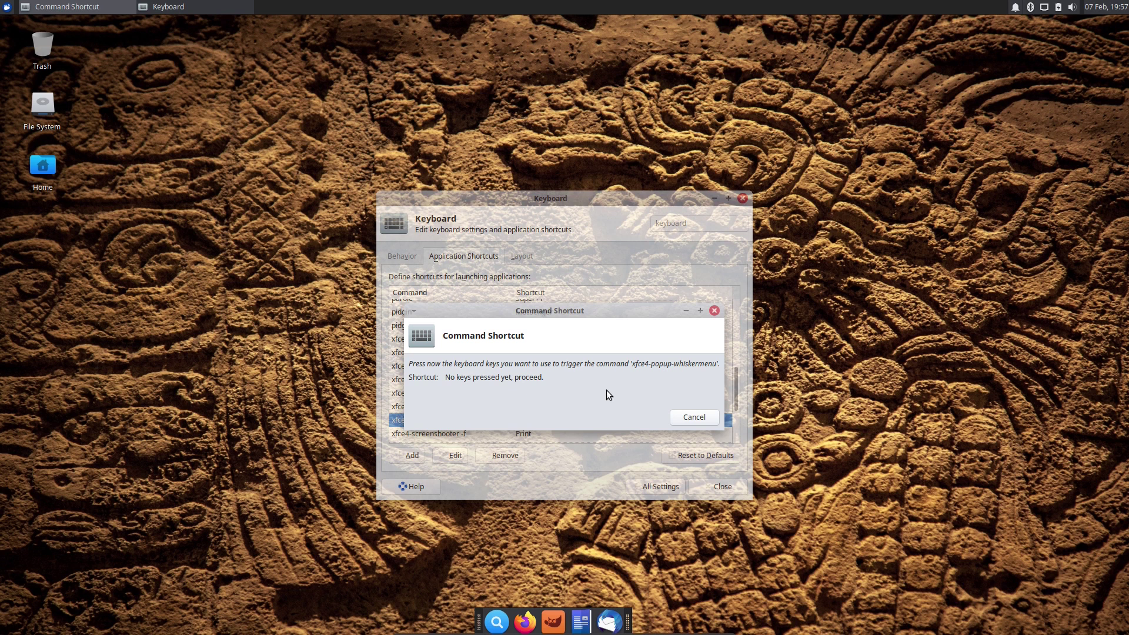
key("super")
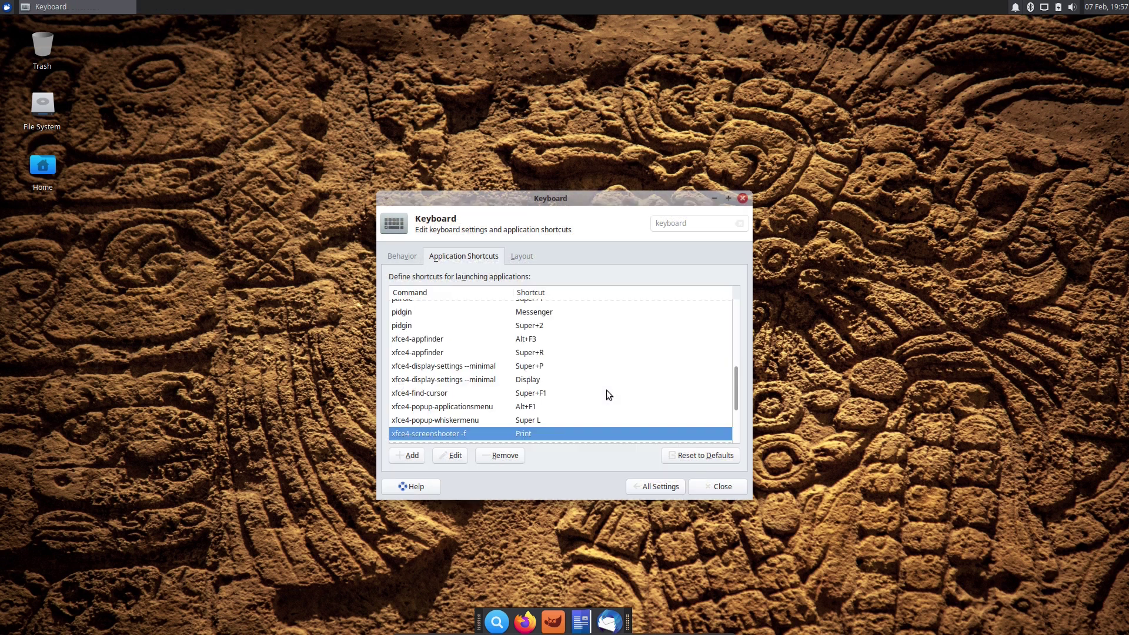
left_click(723, 489)
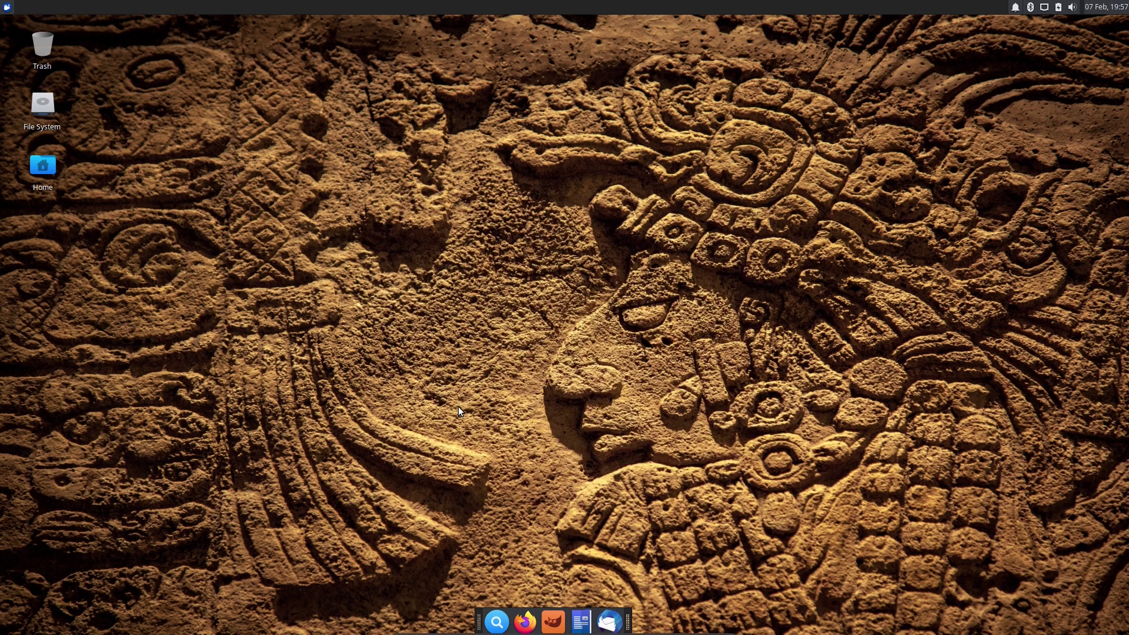
key("super")
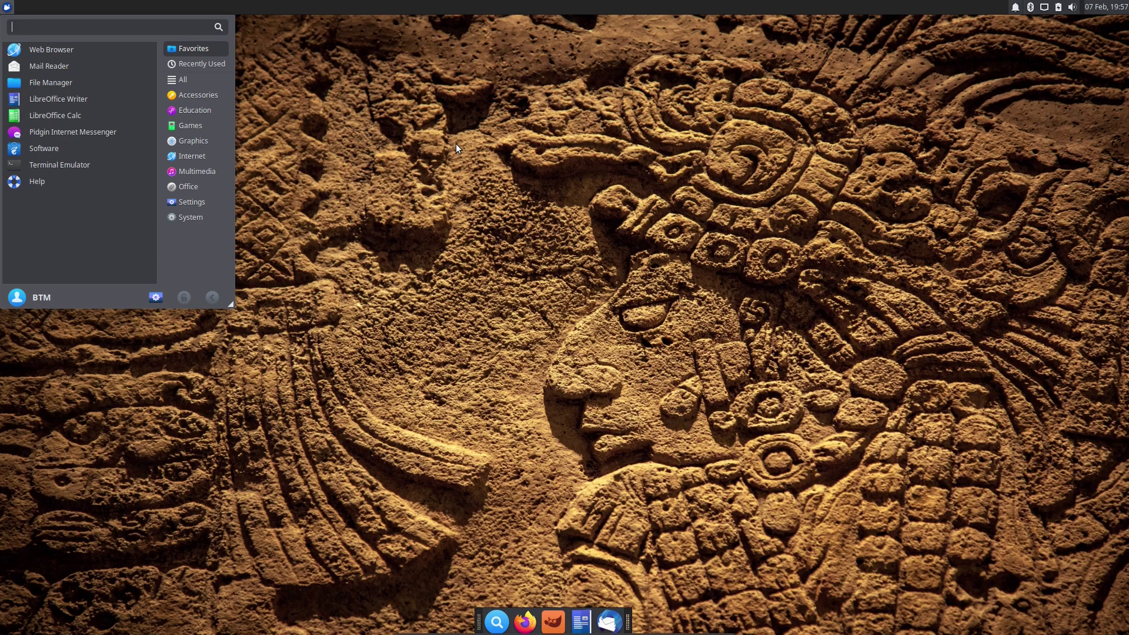
key("super")
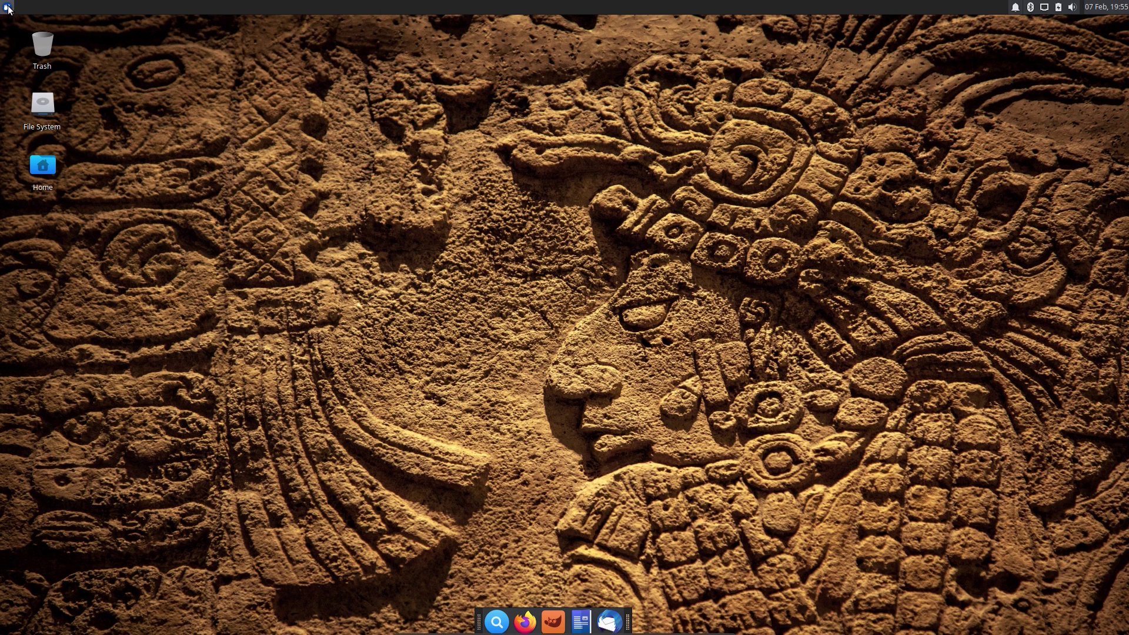
Step: Find Window Manager Tweaks in the applications menu and open its Compositor options for window opacity
left_click(7, 7)
type("window")
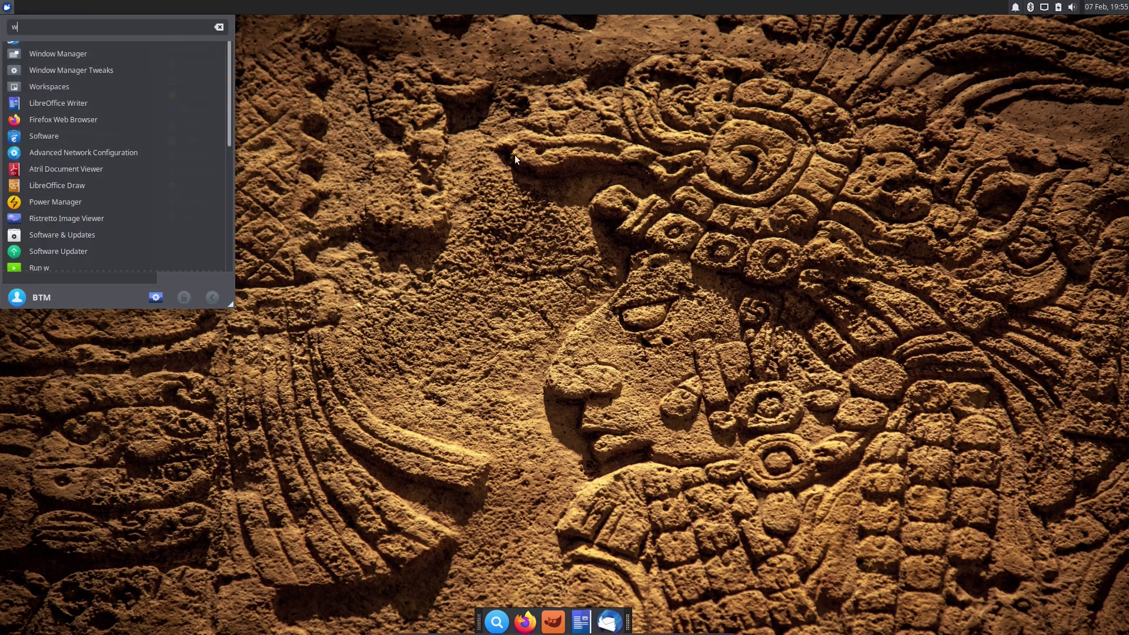
left_click(110, 66)
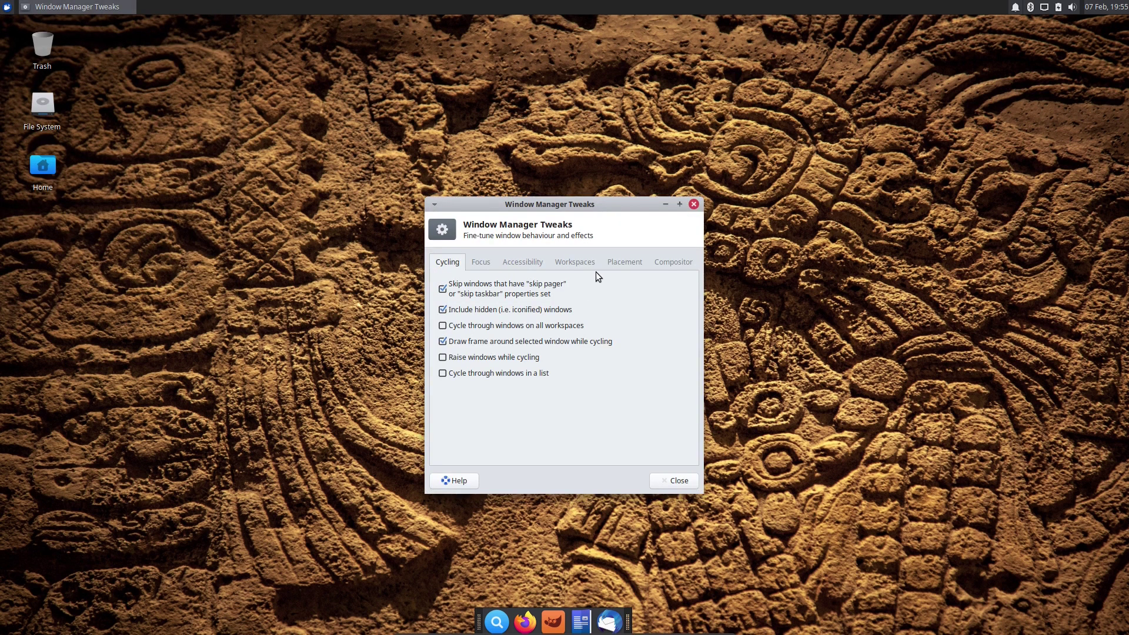
left_click(656, 262)
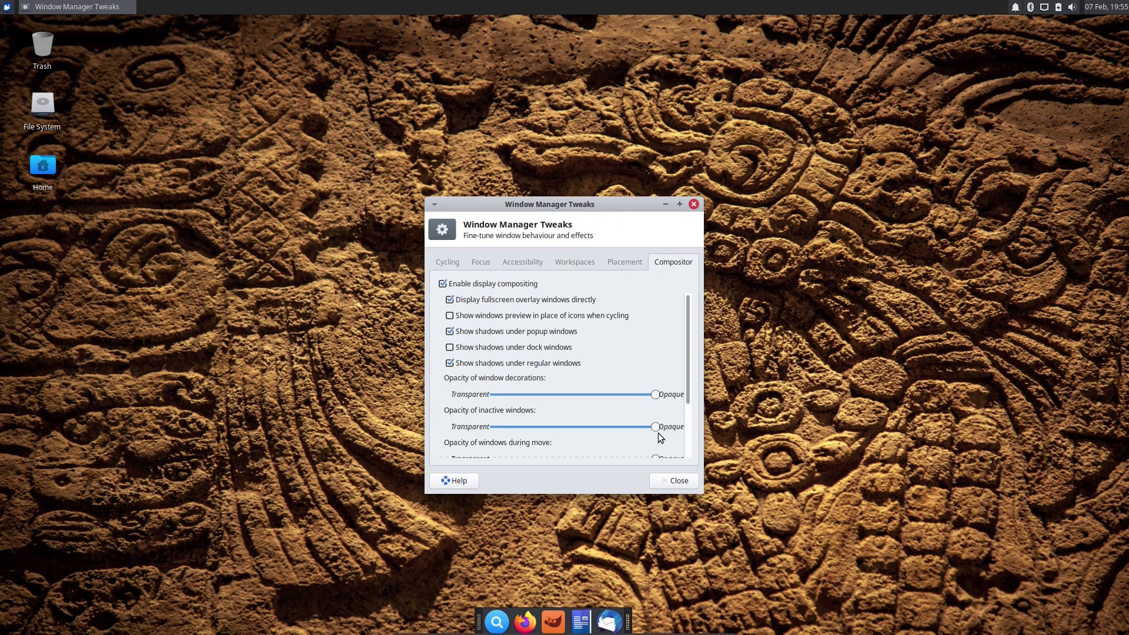
scroll(688, 354, "down", 3)
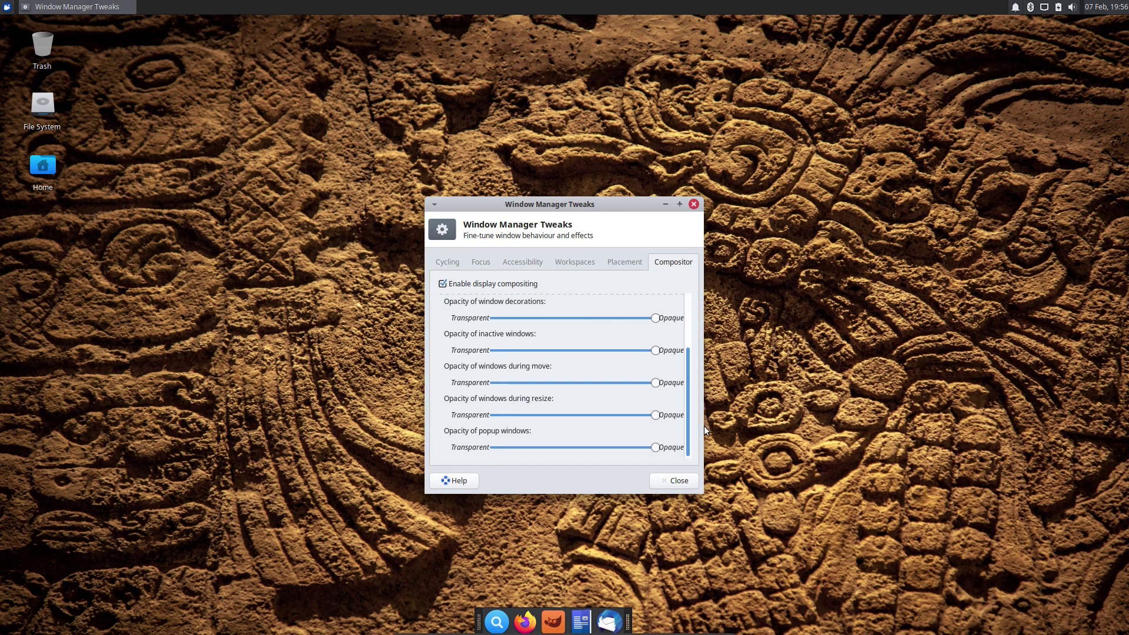
Step: Lower the opacity of window decorations and of inactive, moved, resized and popup windows to about three quarters, and close Window Manager Tweaks
left_click_drag(655, 351, 618, 351)
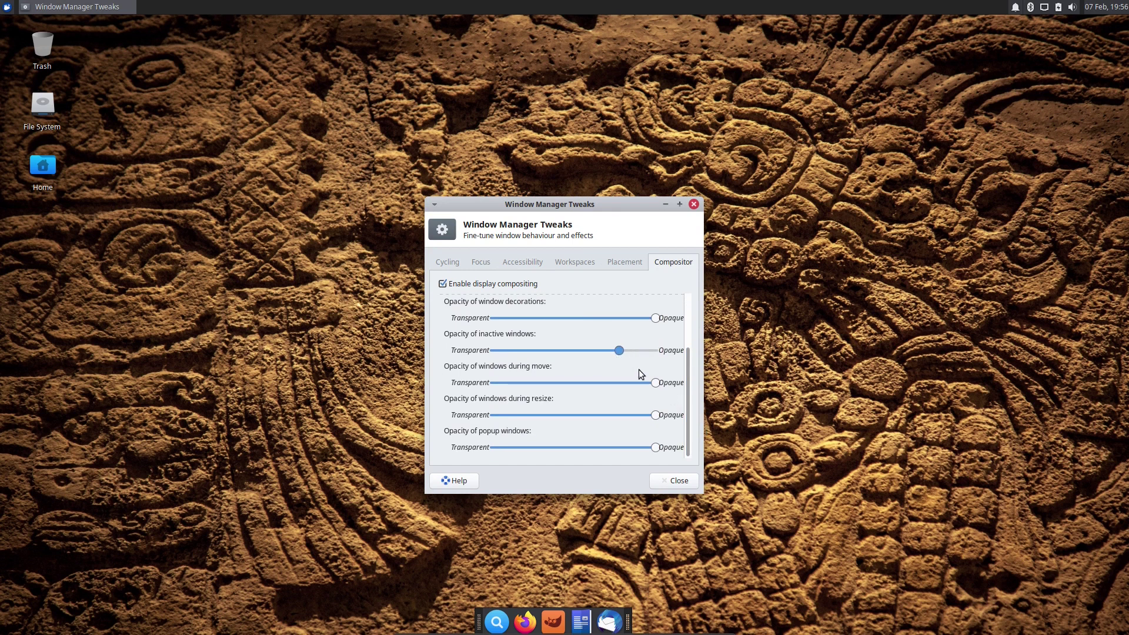
left_click_drag(655, 383, 619, 383)
left_click_drag(655, 415, 622, 415)
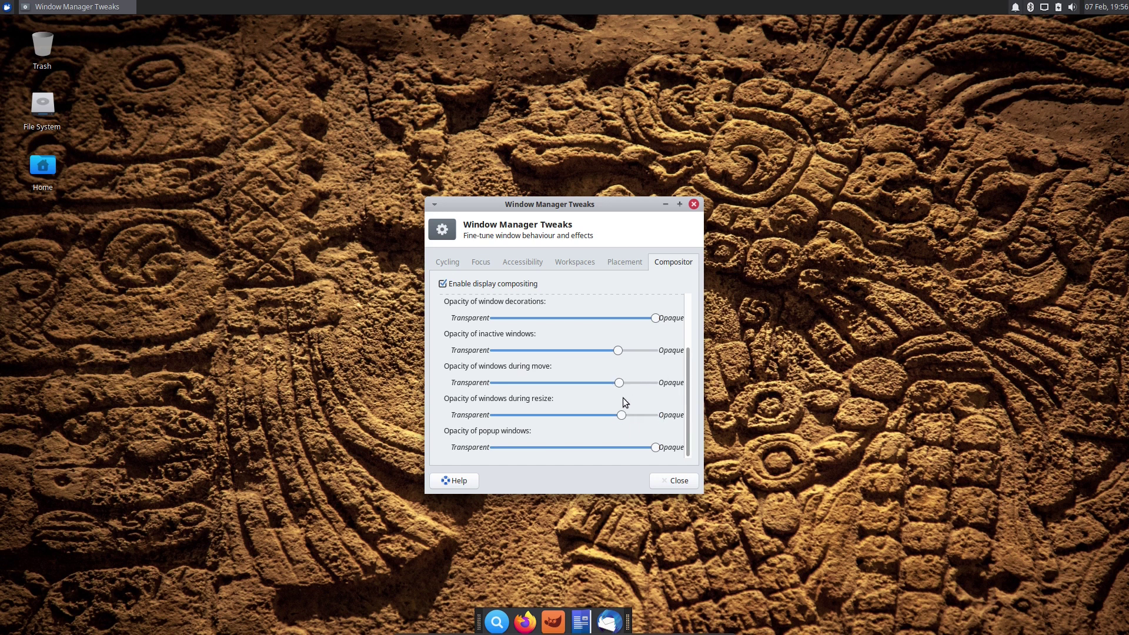
left_click_drag(621, 417, 619, 419)
left_click_drag(655, 318, 618, 330)
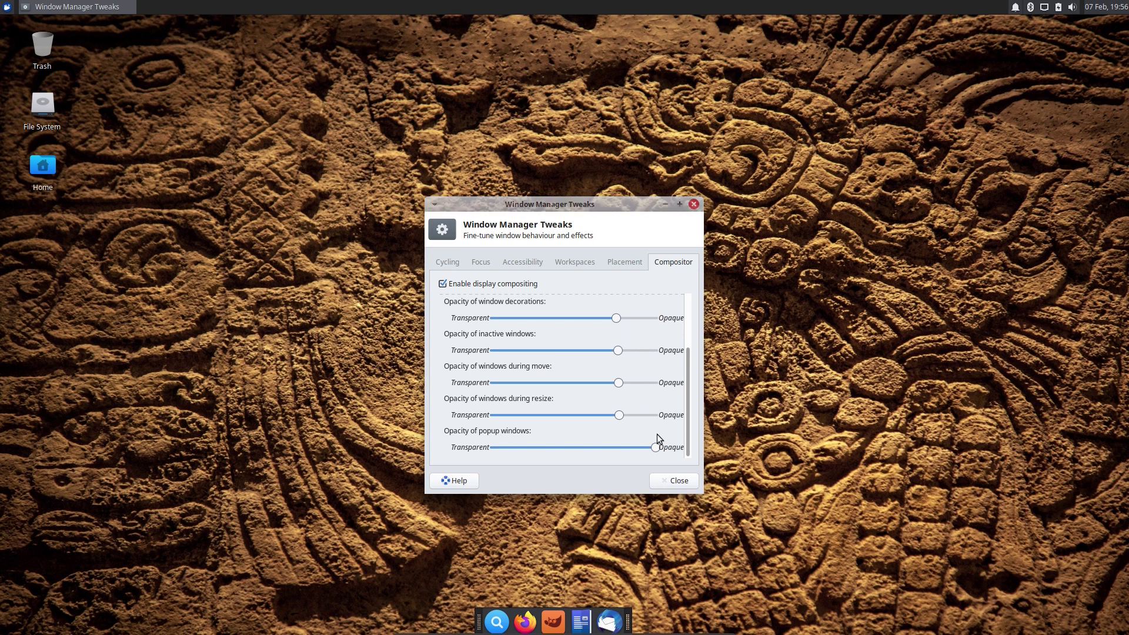
scroll(686, 400, "up", 3)
scroll(686, 383, "down", 3)
left_click_drag(655, 448, 619, 452)
left_click(673, 480)
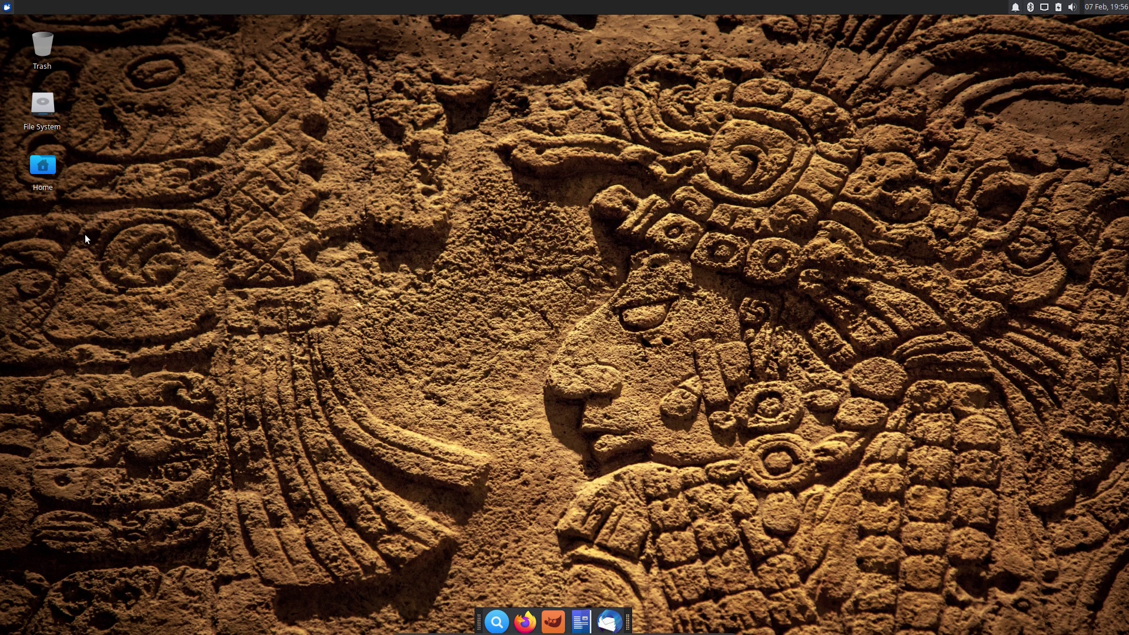
Step: Open the Home folder and a Firefox window and move each around the desktop to check the transparency effects
double_click(36, 167)
left_click_drag(542, 221, 554, 180)
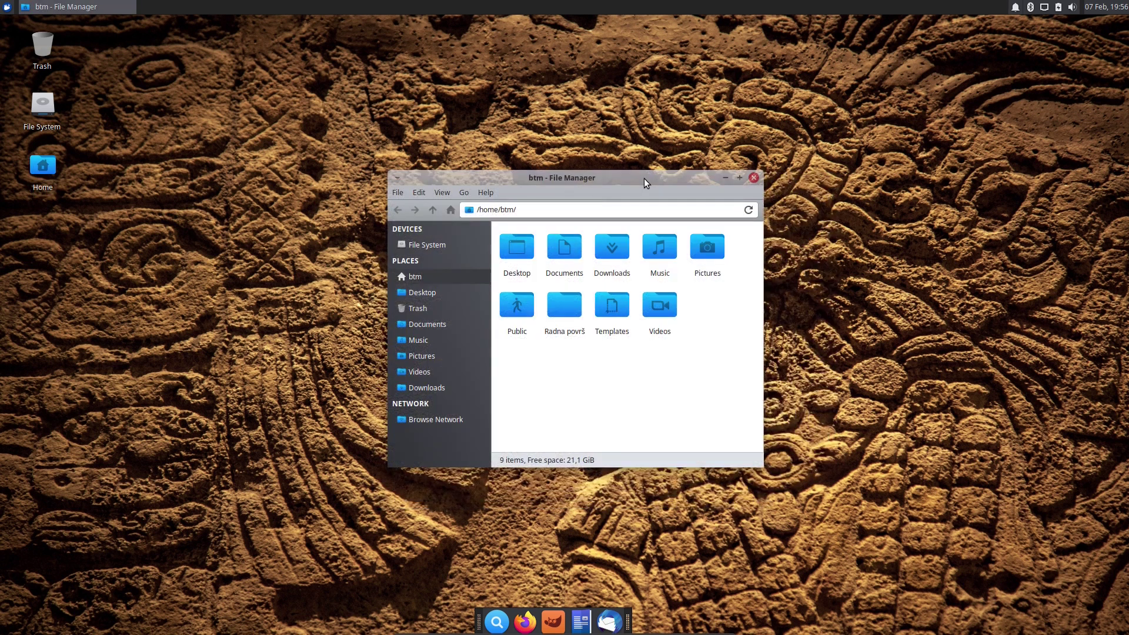
left_click_drag(647, 178, 615, 152)
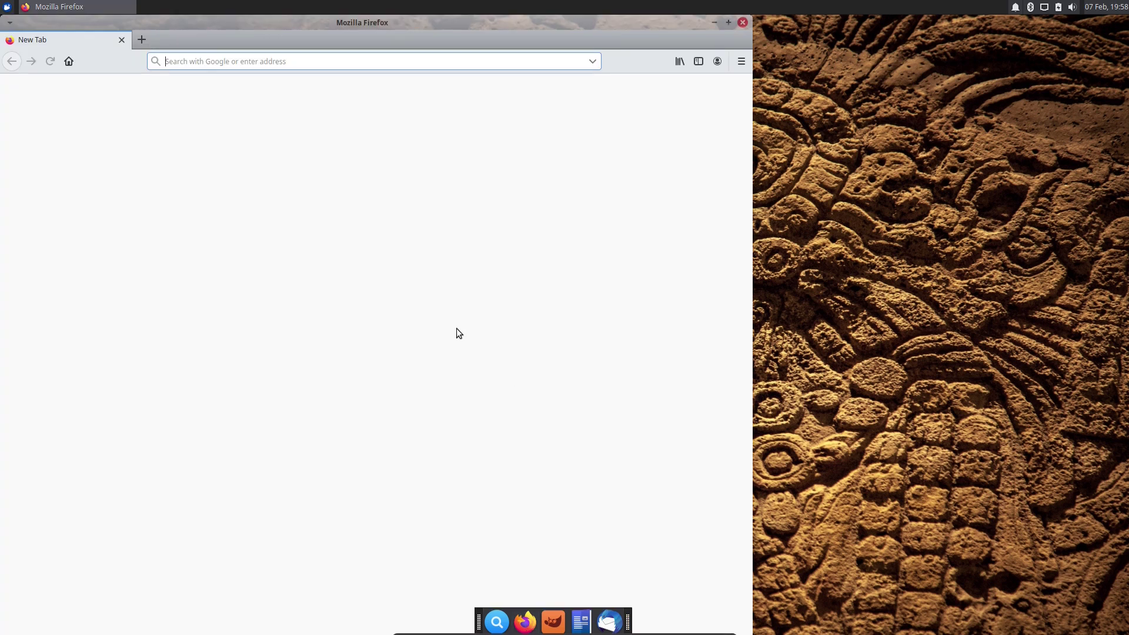
left_click_drag(316, 23, 532, 131)
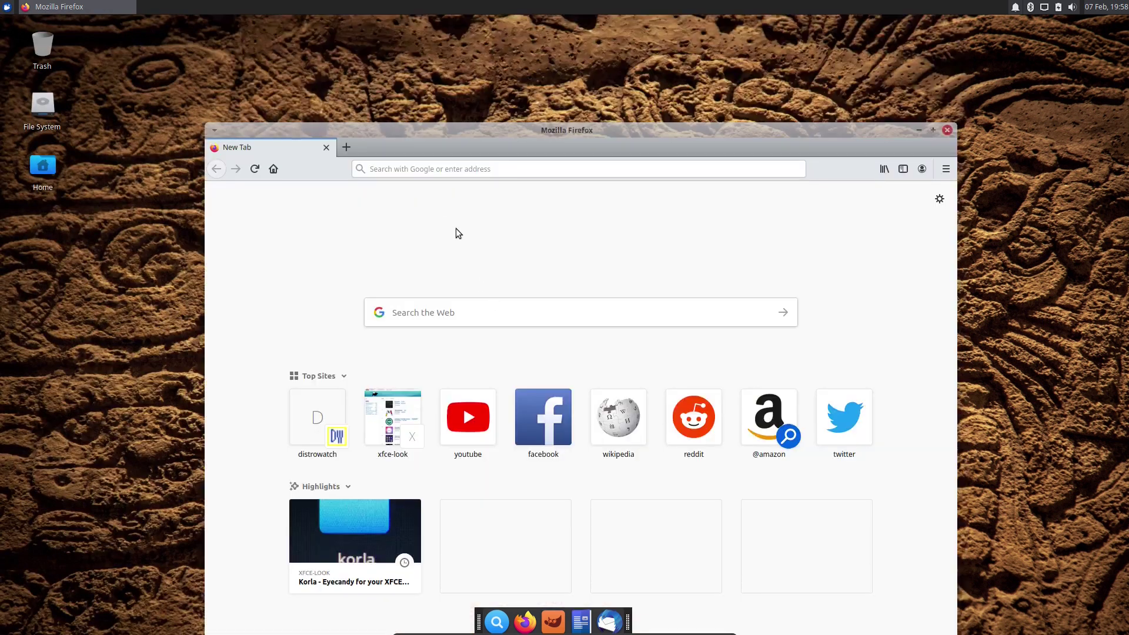
left_click_drag(404, 145, 391, 73)
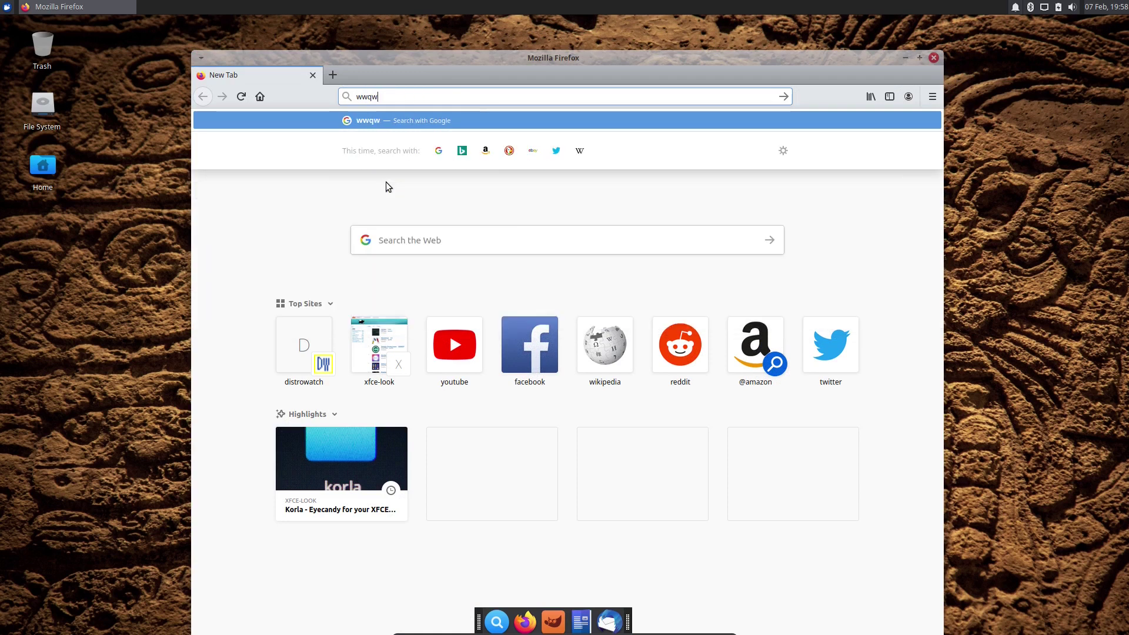
key("BackSpace")
key("BackSpace")
type("w.")
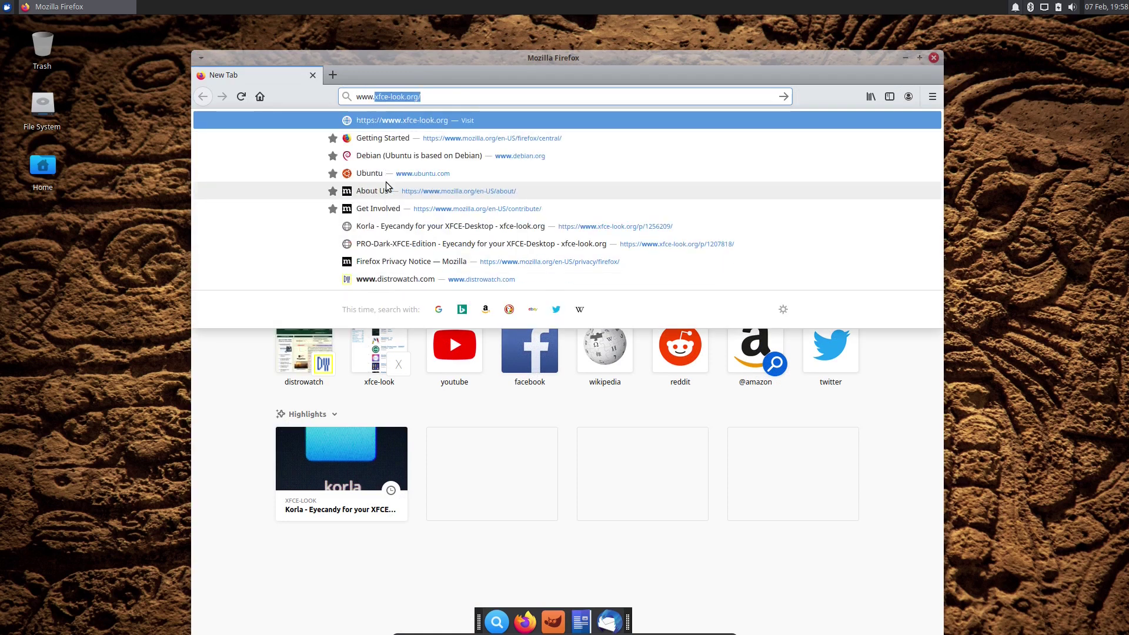
type("p")
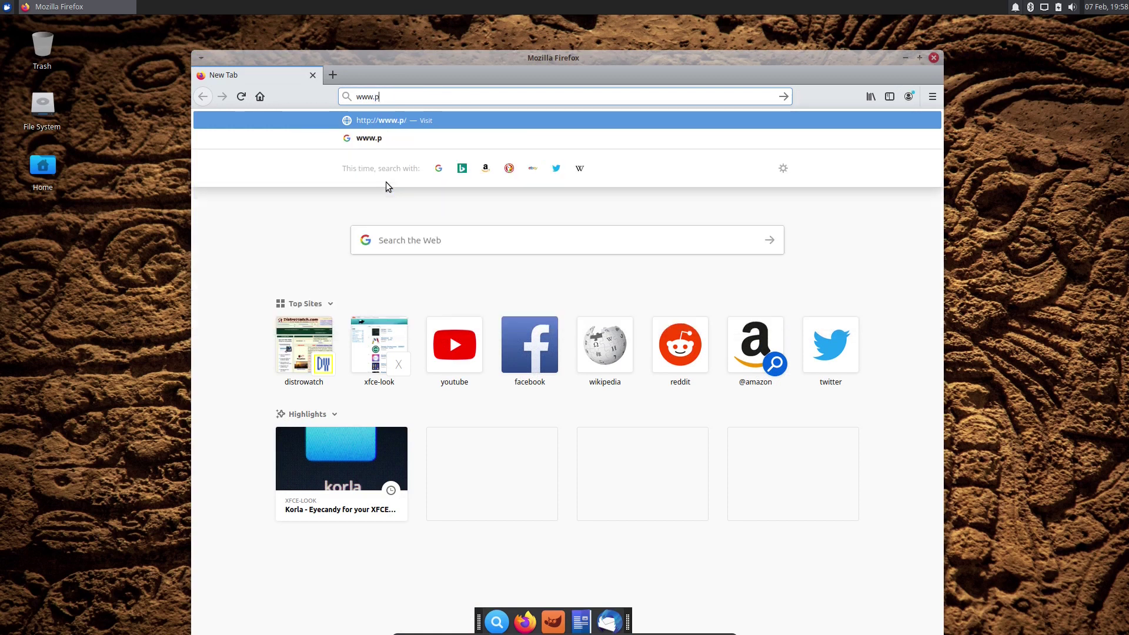
type("ixabay.com")
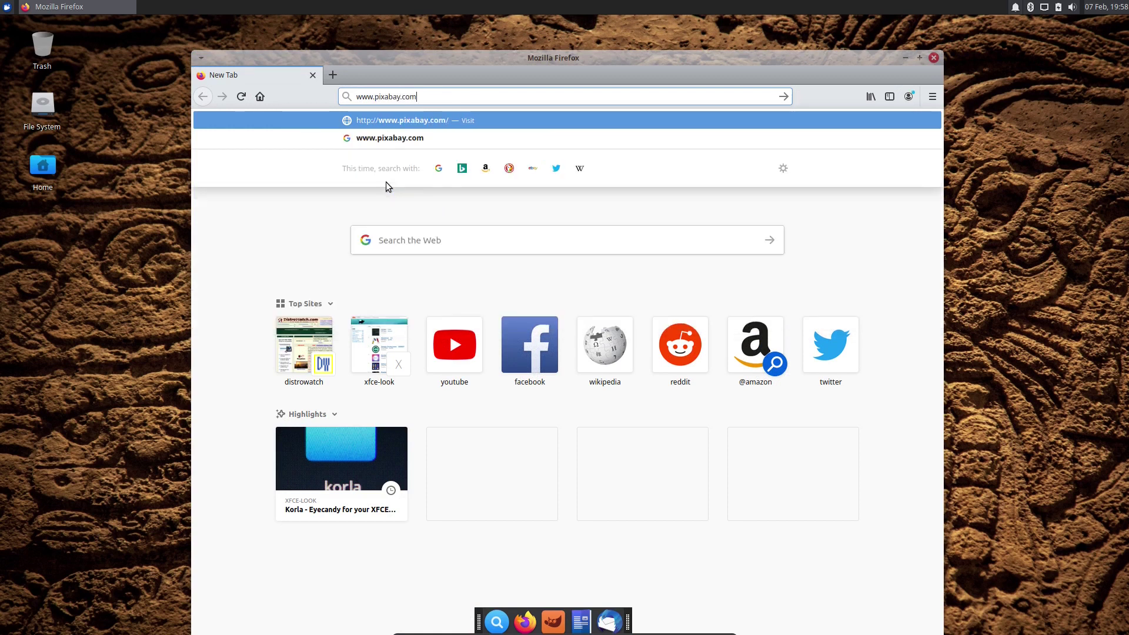
key("Return")
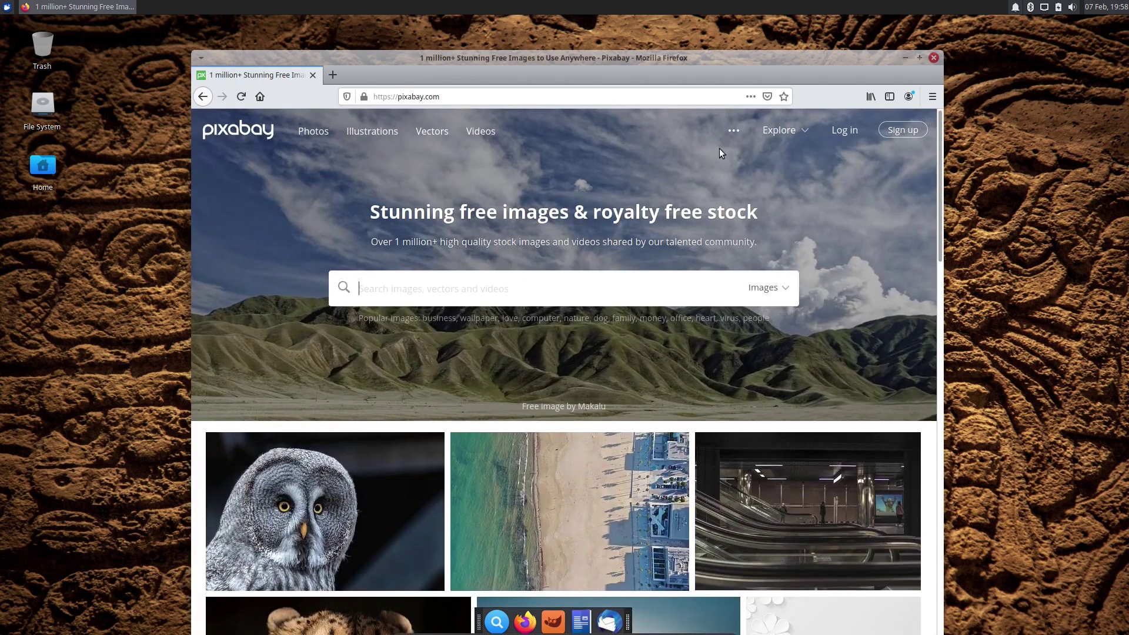
double_click(558, 59)
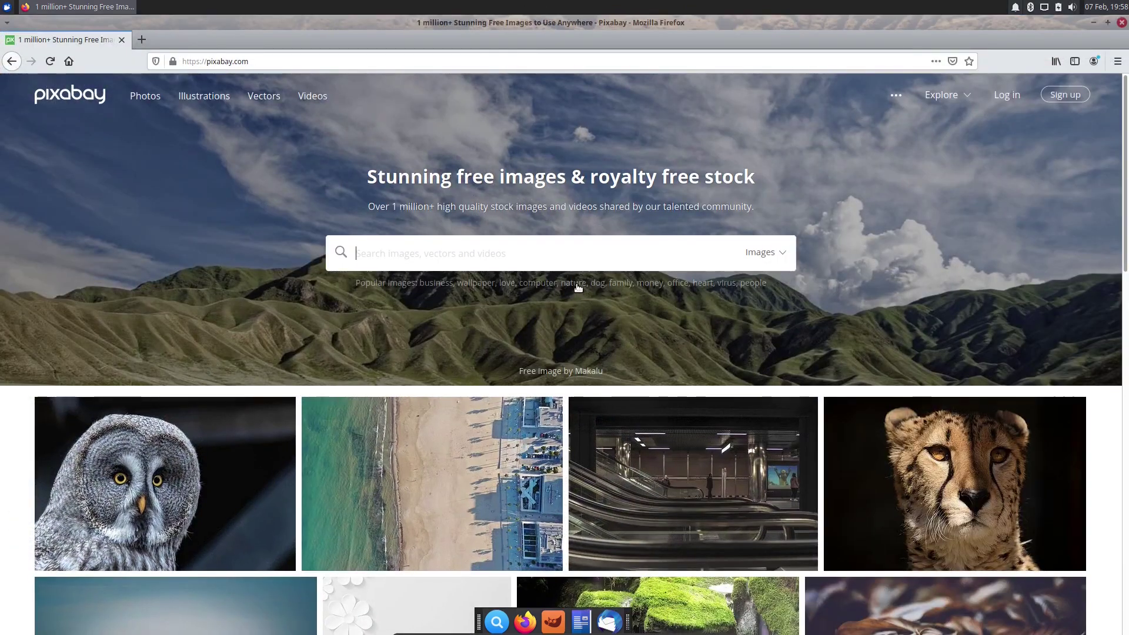
Step: Browse the photos on the Pixabay home page and open the one of an owl perched on a branch
scroll(576, 282, "down", 3)
scroll(569, 272, "down", 3)
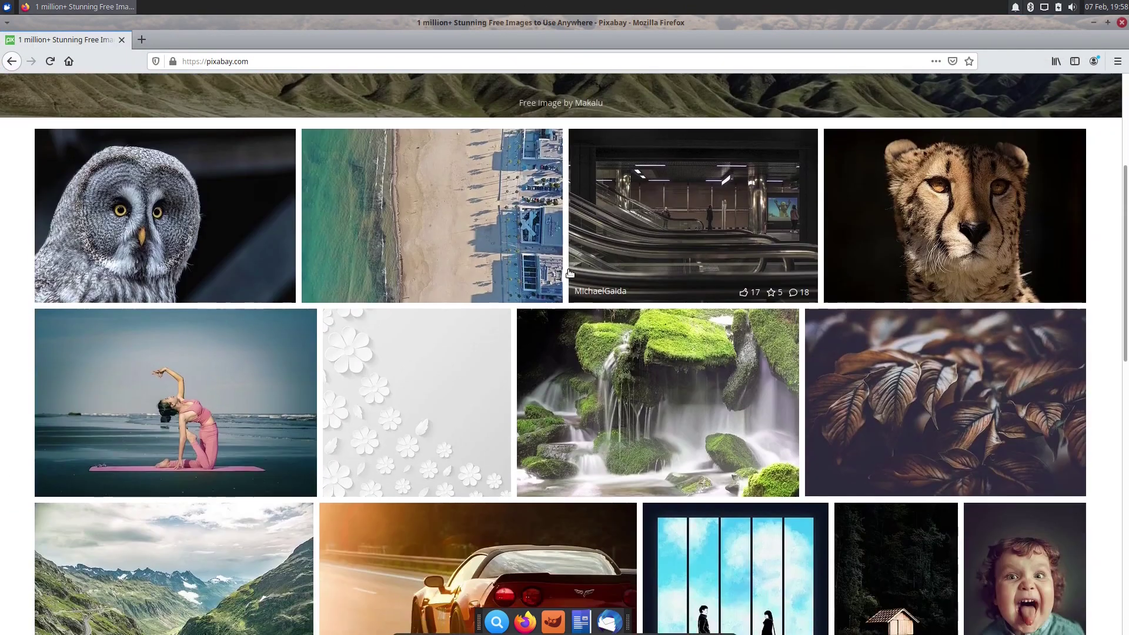
scroll(570, 272, "down", 2)
scroll(569, 272, "down", 2)
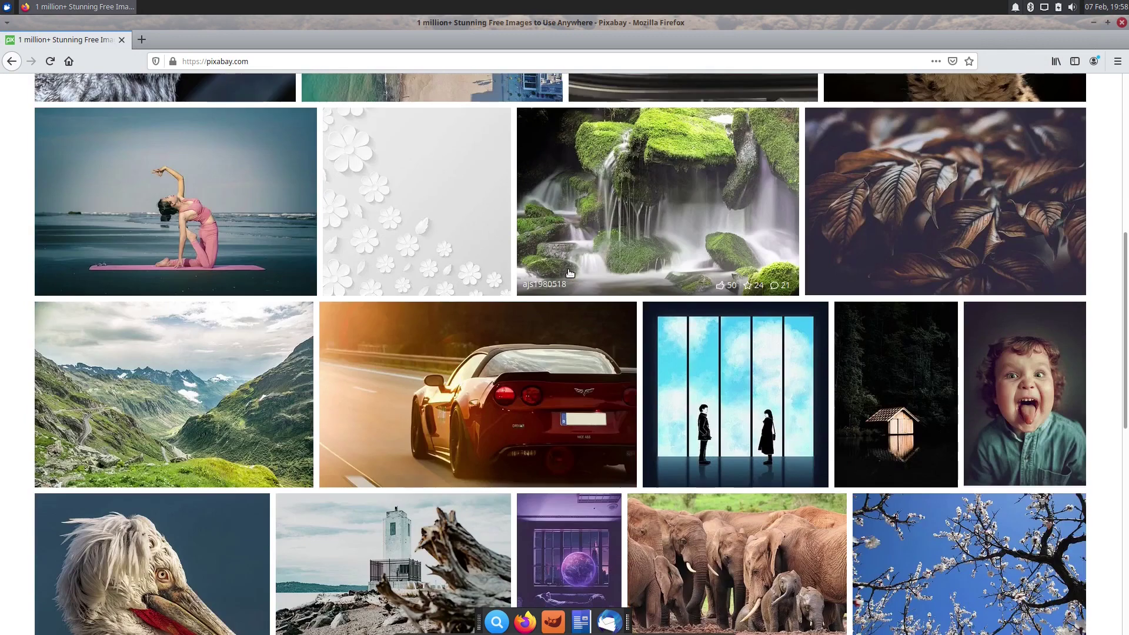
scroll(570, 272, "down", 5)
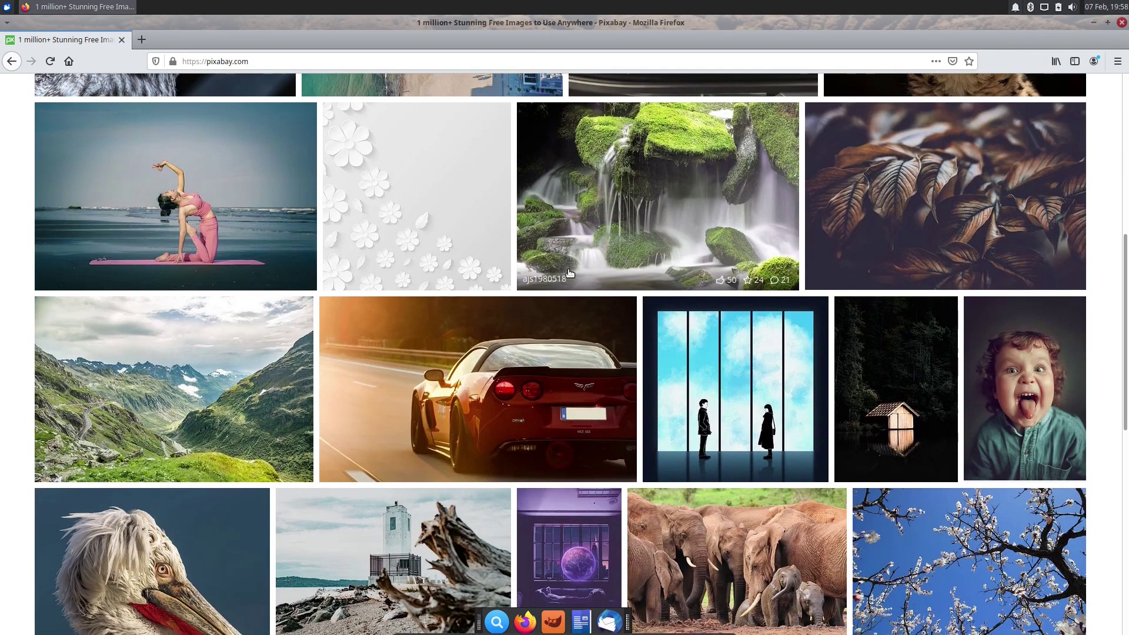
scroll(570, 272, "down", 6)
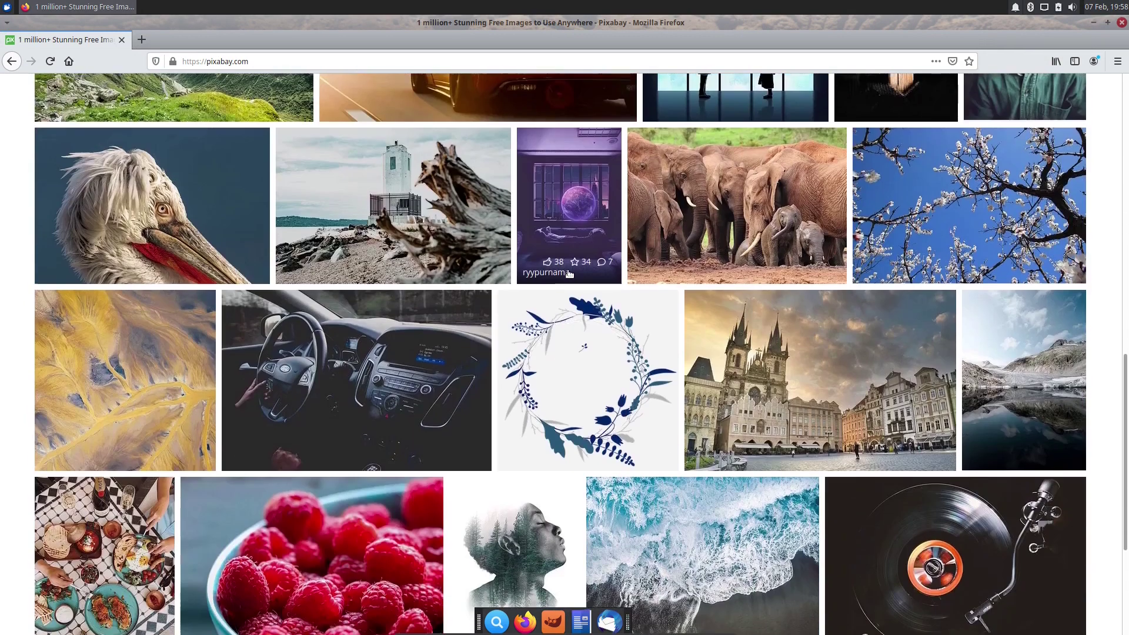
scroll(568, 280, "down", 3)
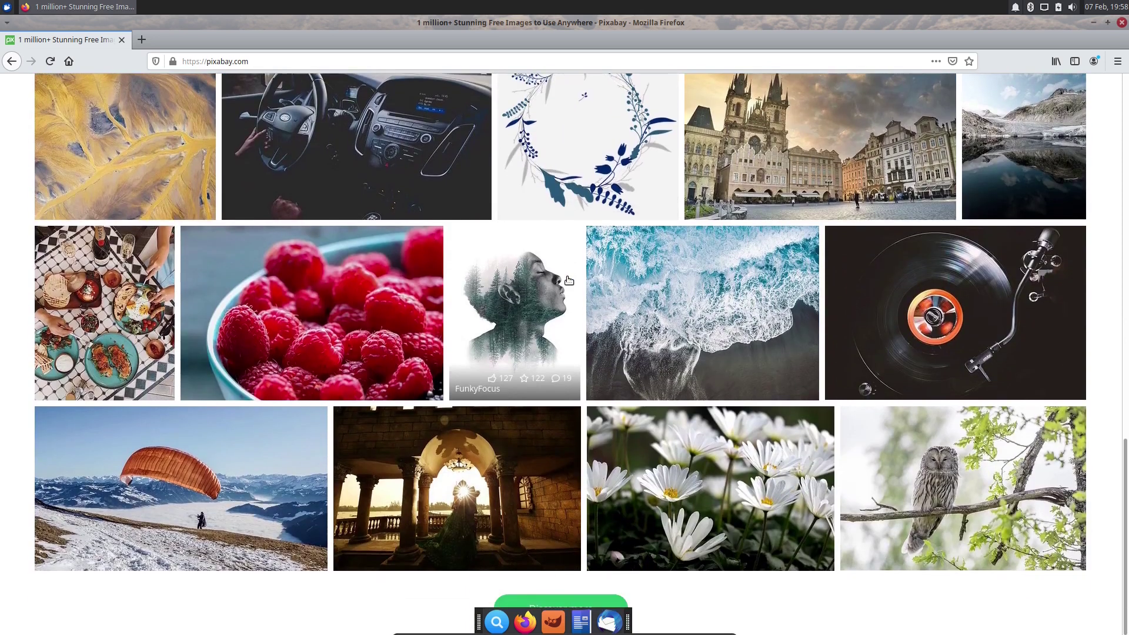
scroll(585, 382, "up", 1)
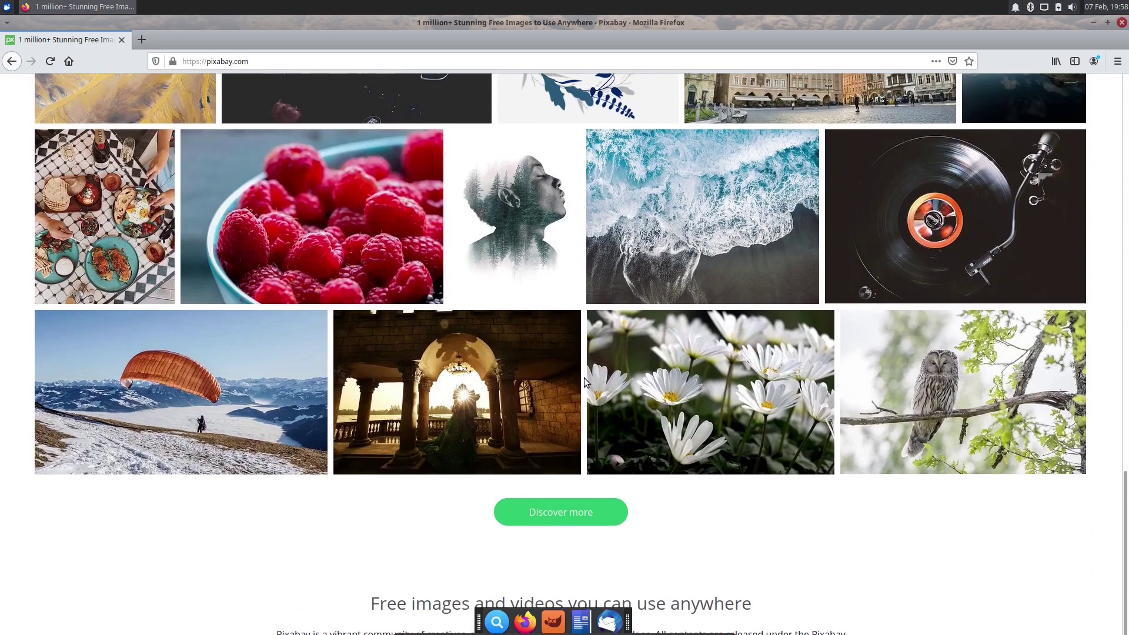
left_click(562, 398)
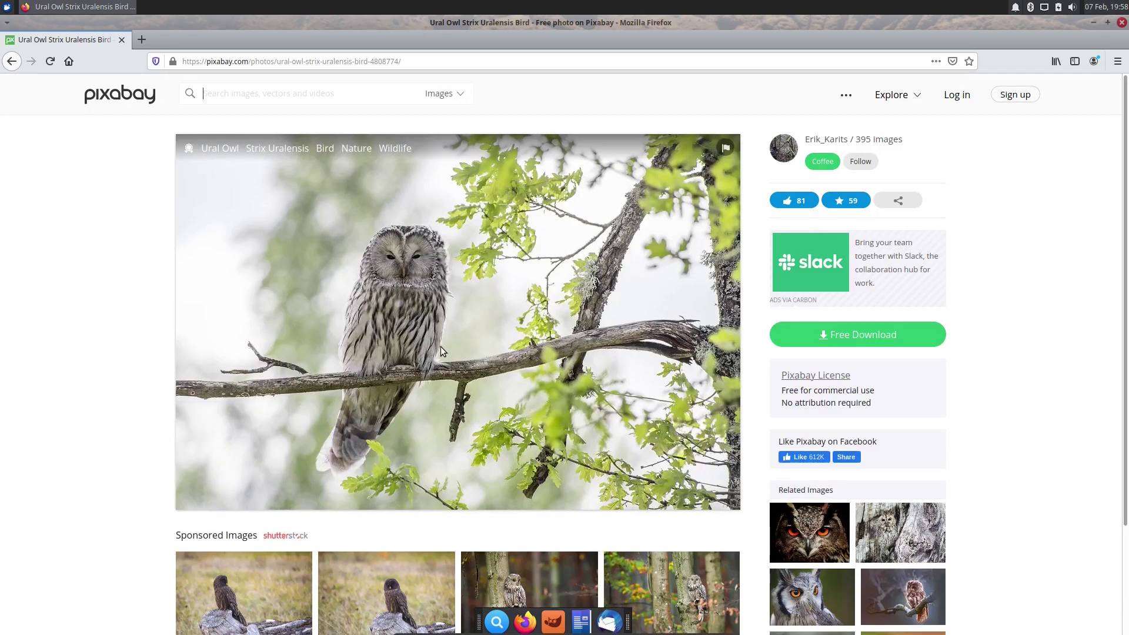
Step: Download the owl photo as a 1920×1279 JPG, complete the captcha and save the file
left_click(808, 339)
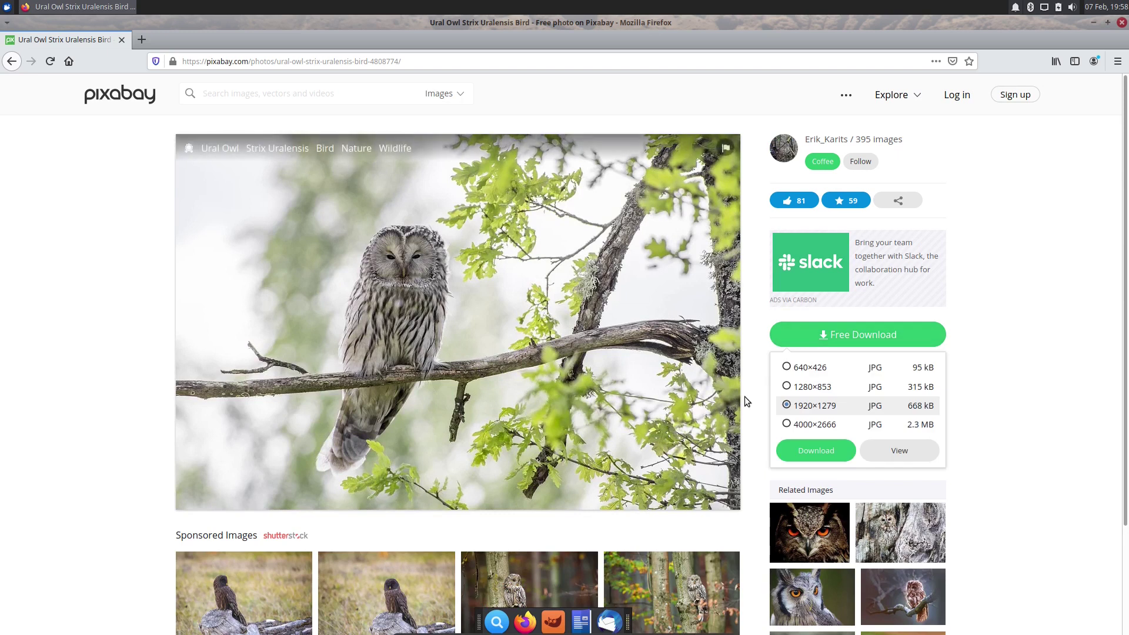
left_click(811, 450)
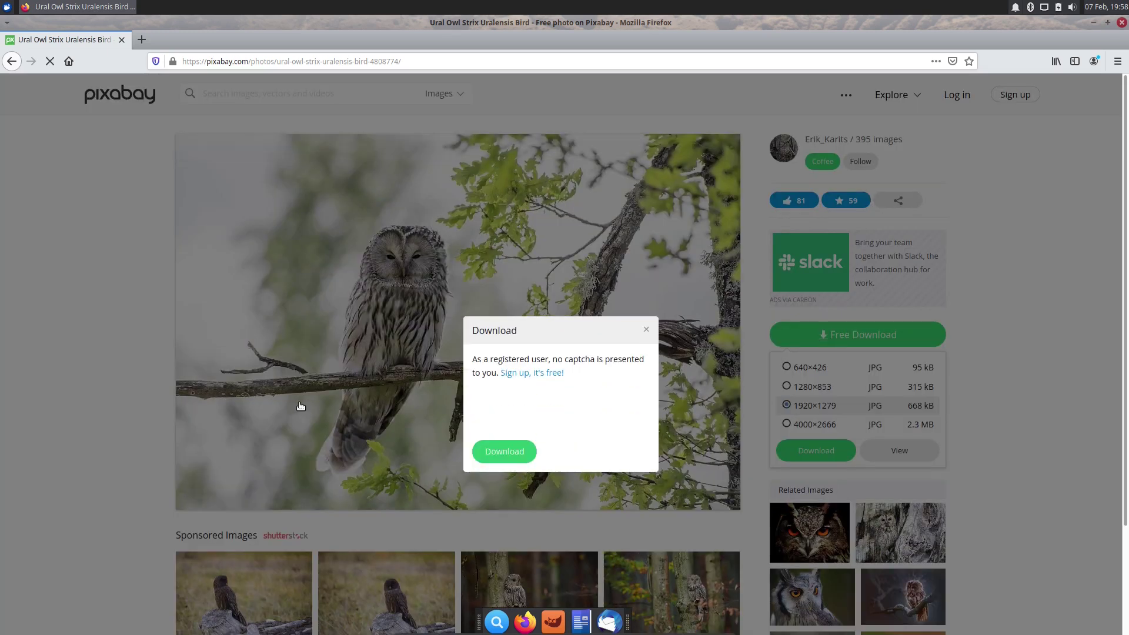
left_click(488, 407)
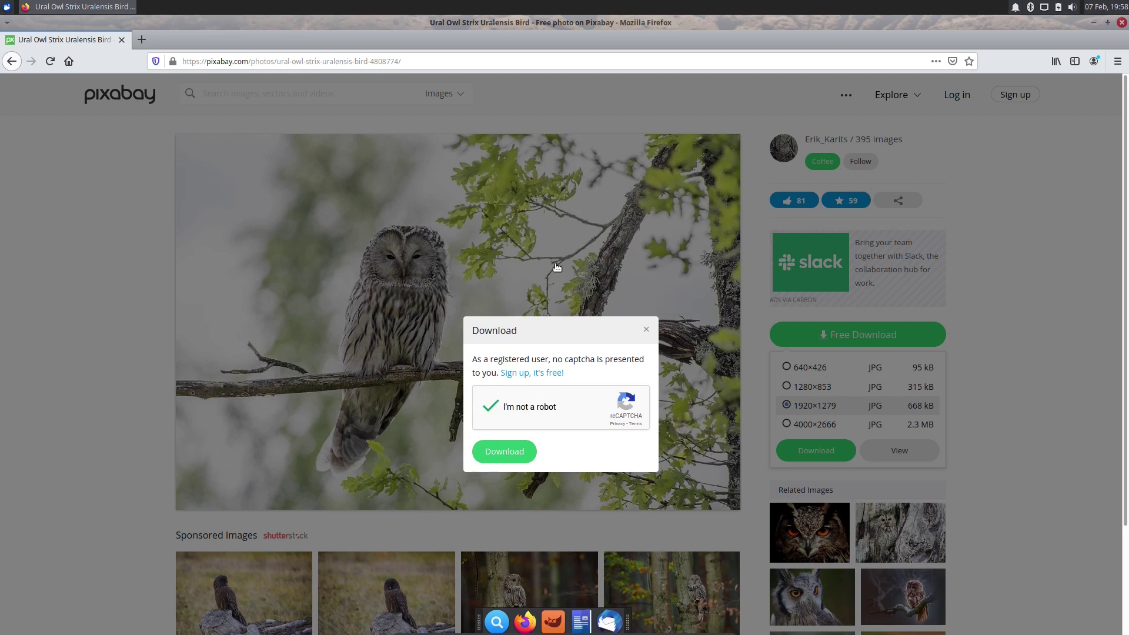
left_click(492, 450)
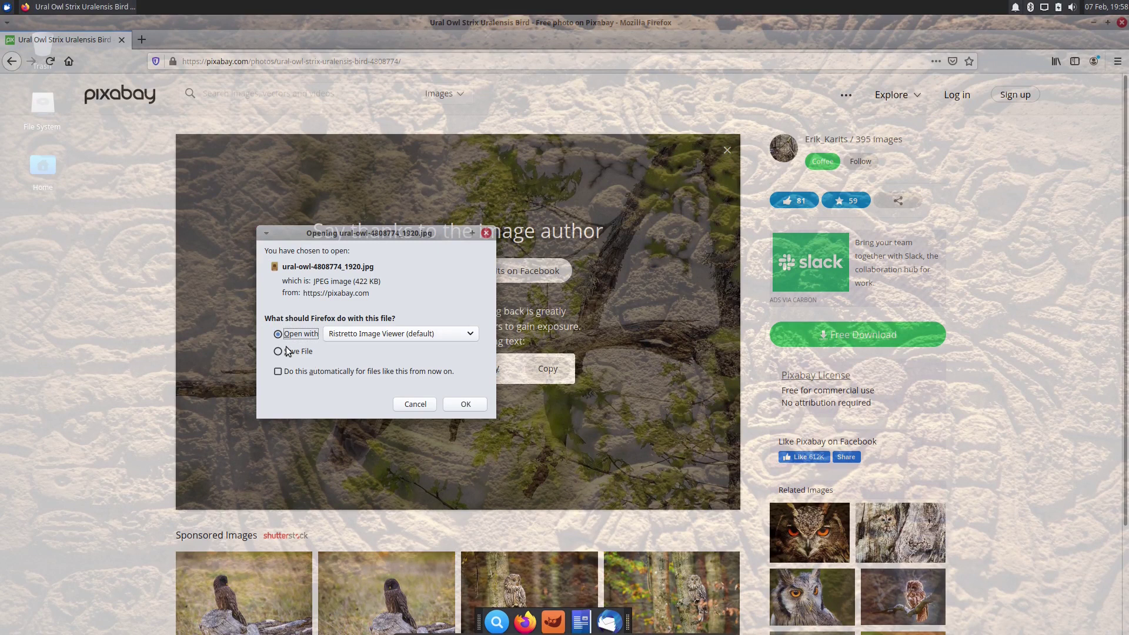
left_click(306, 352)
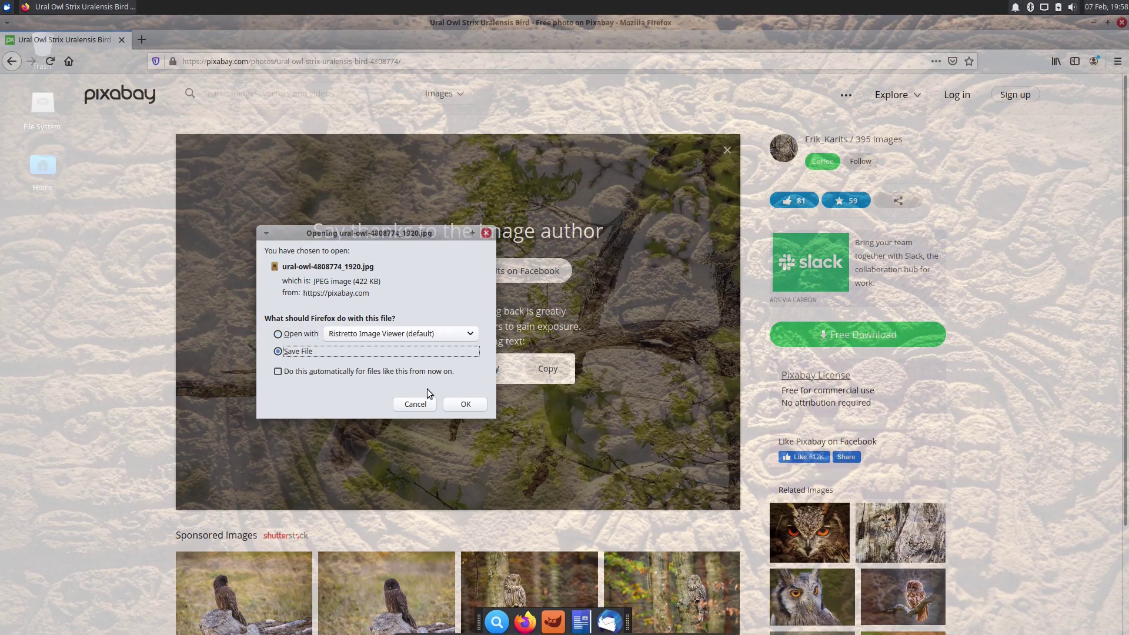
left_click(465, 404)
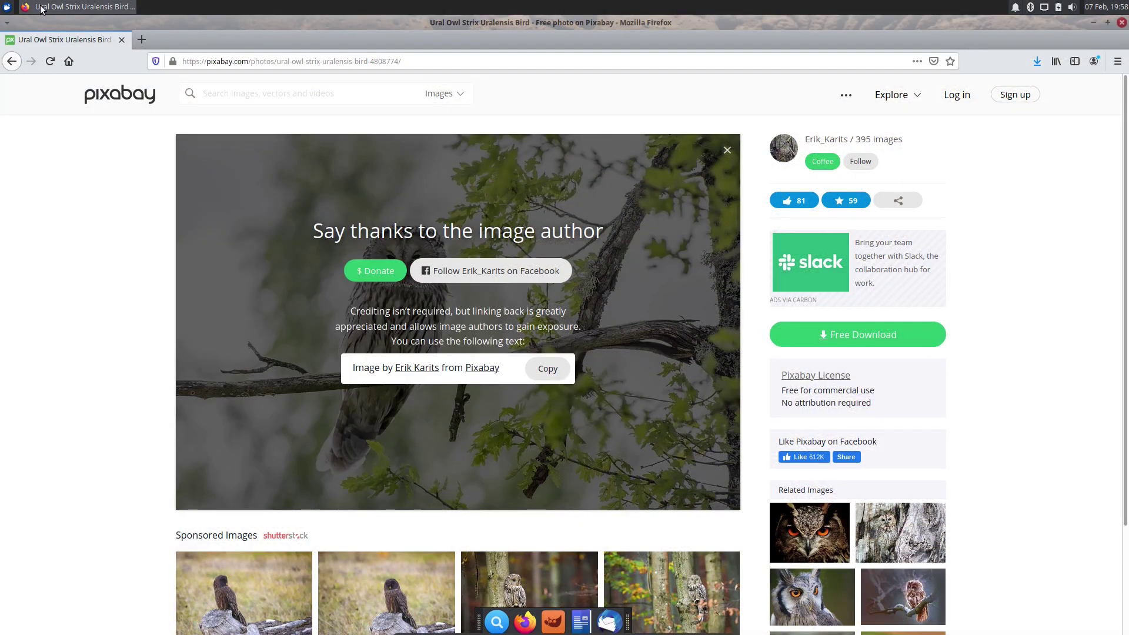
Step: Minimize Firefox, set ural-owl-4808774_1920.jpg from the Downloads folder as the wallpaper and close the file manager
left_click(62, 6)
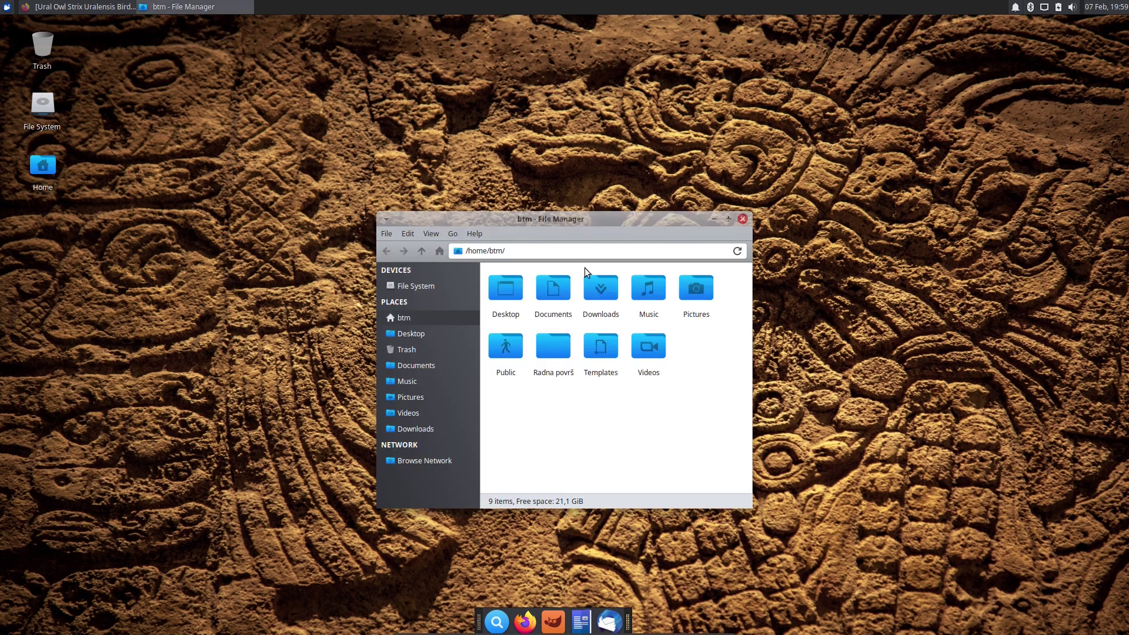
double_click(602, 292)
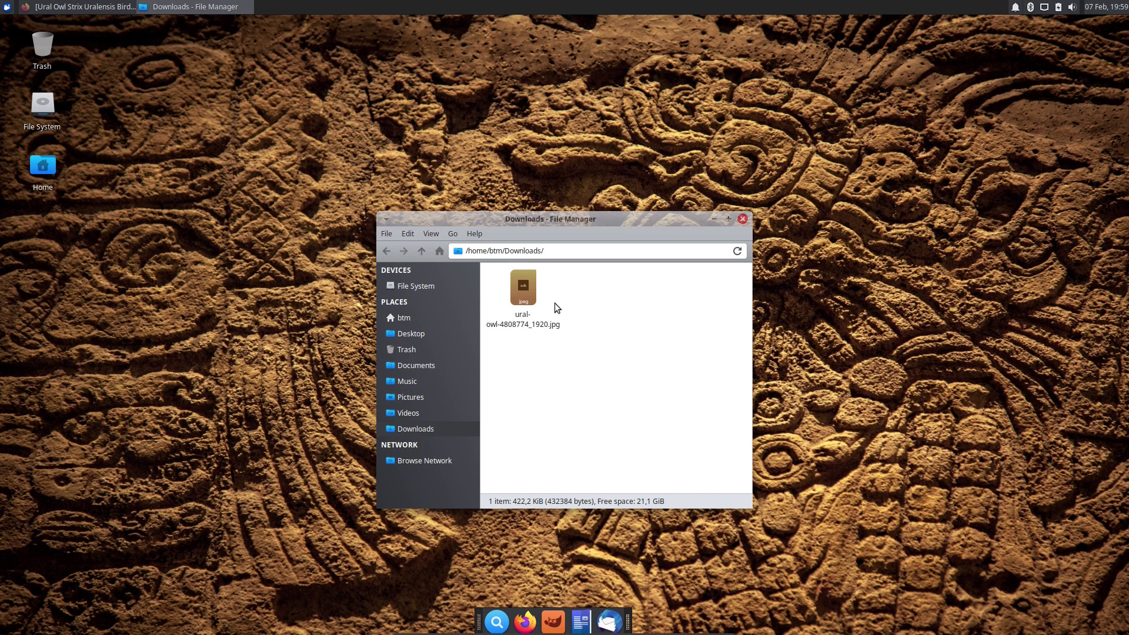
right_click(524, 295)
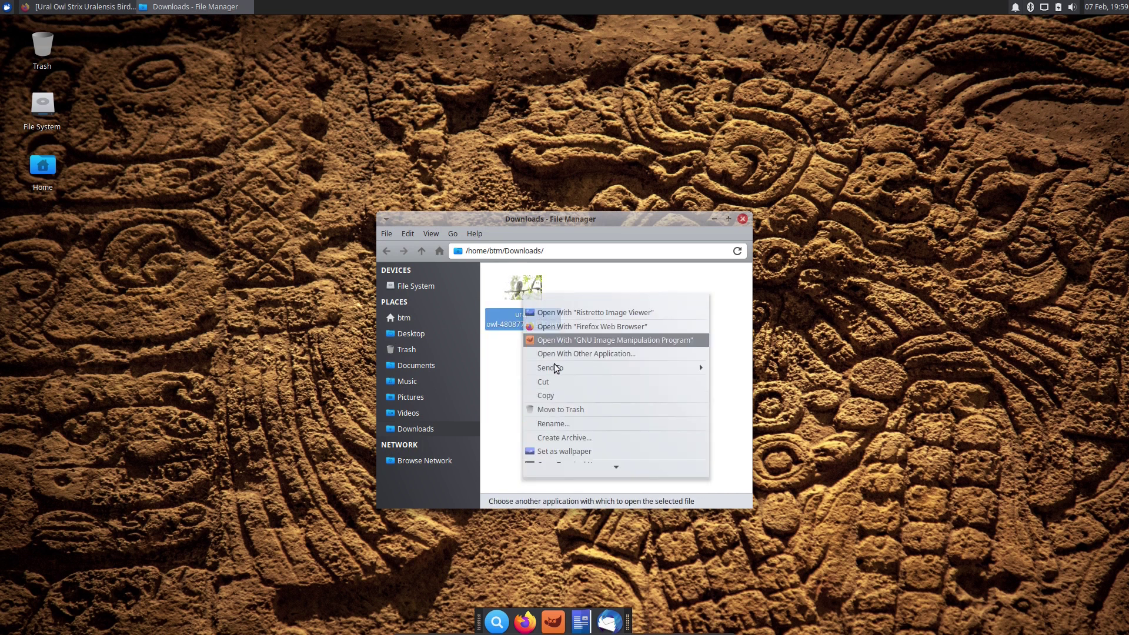
left_click(565, 452)
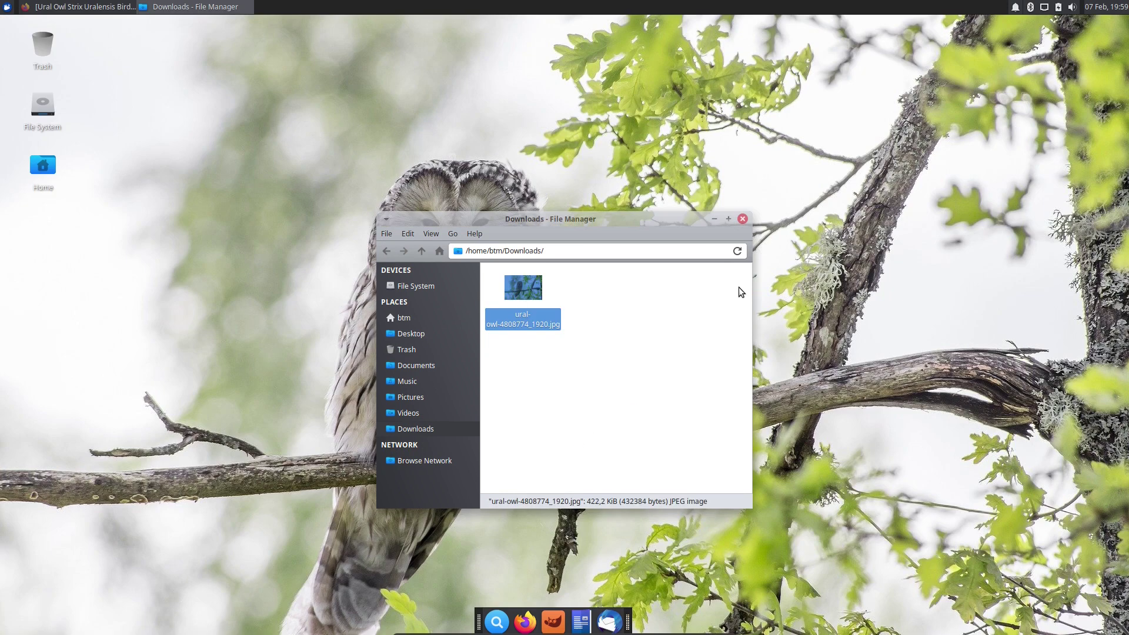
left_click(742, 219)
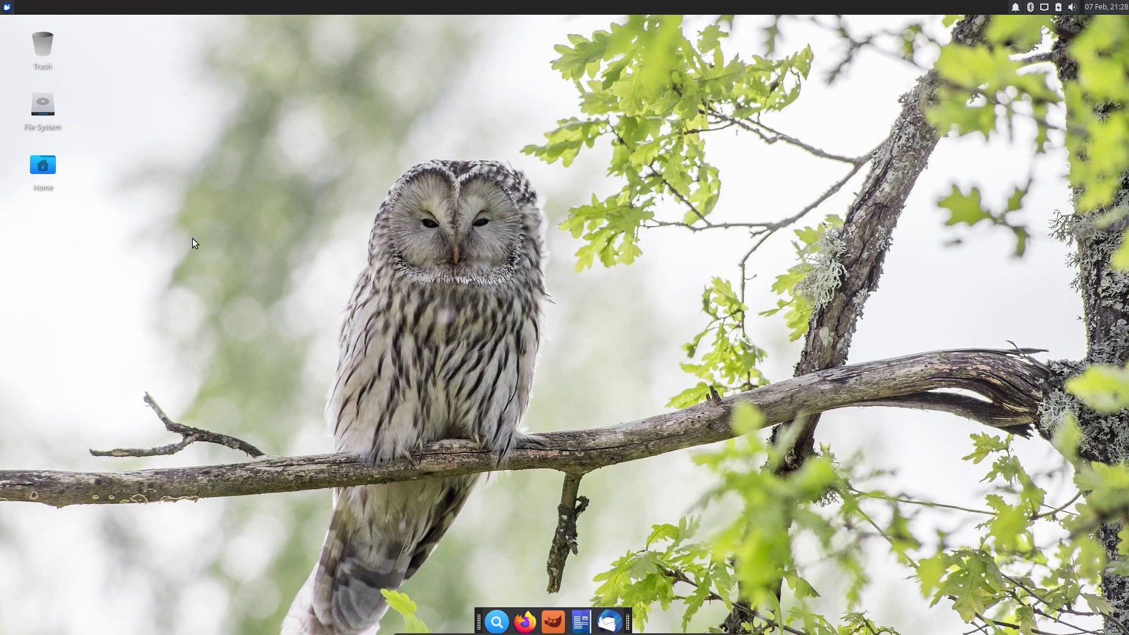
Step: Open the panel preferences, select Panel 1 and move the launcher dock from the screen edge into the open desktop area beside the owl
right_click(216, 11)
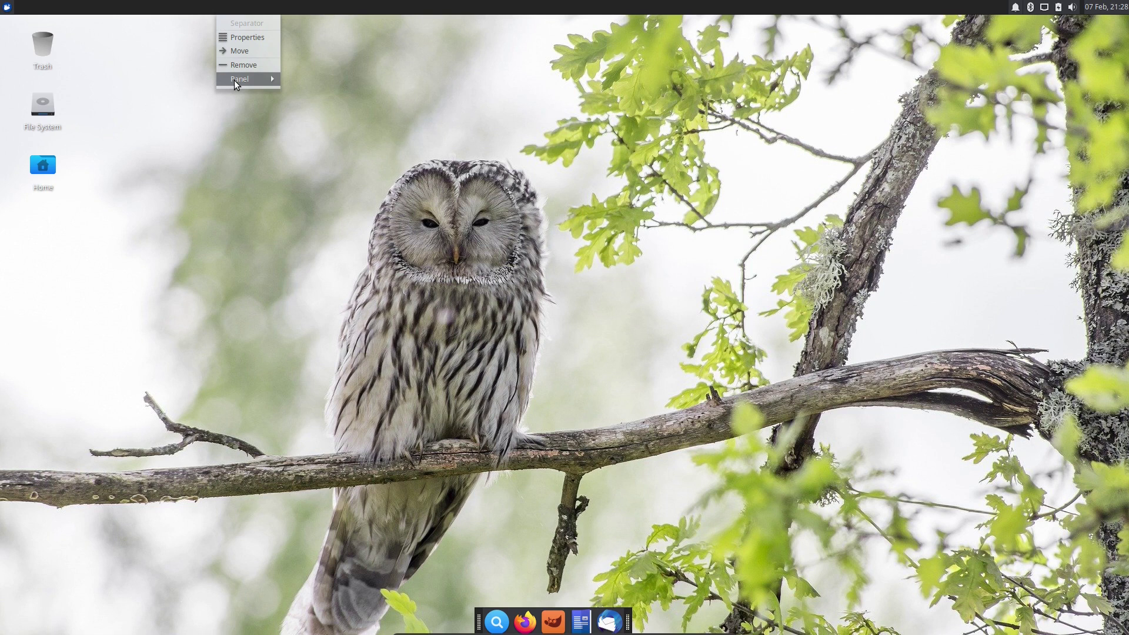
mouse_move(236, 81)
left_click(317, 93)
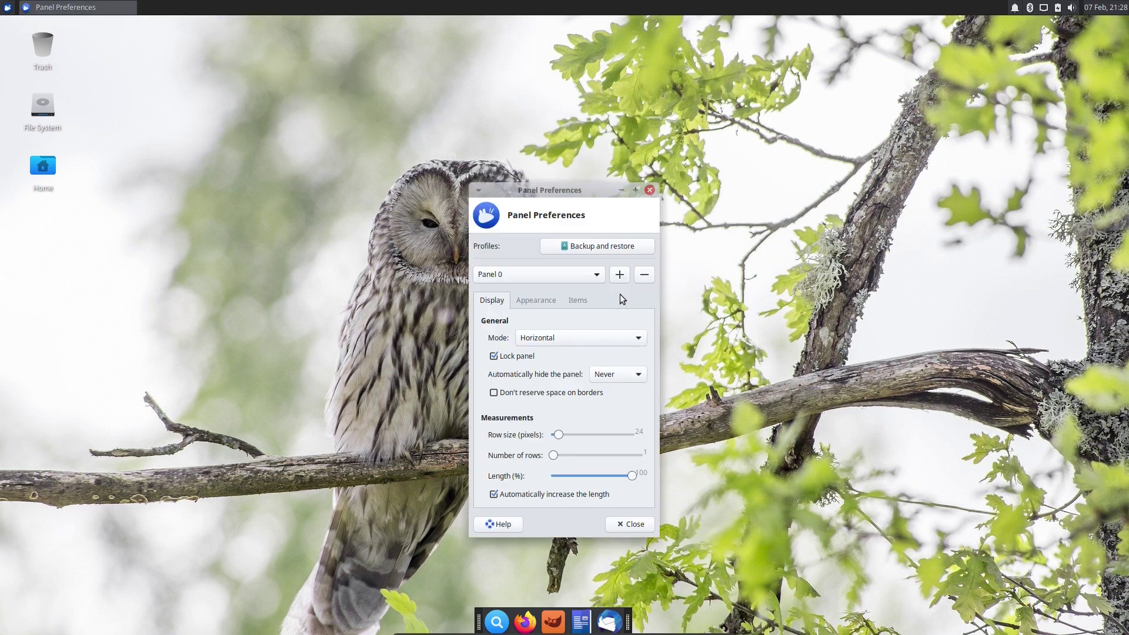
left_click(597, 275)
left_click(537, 295)
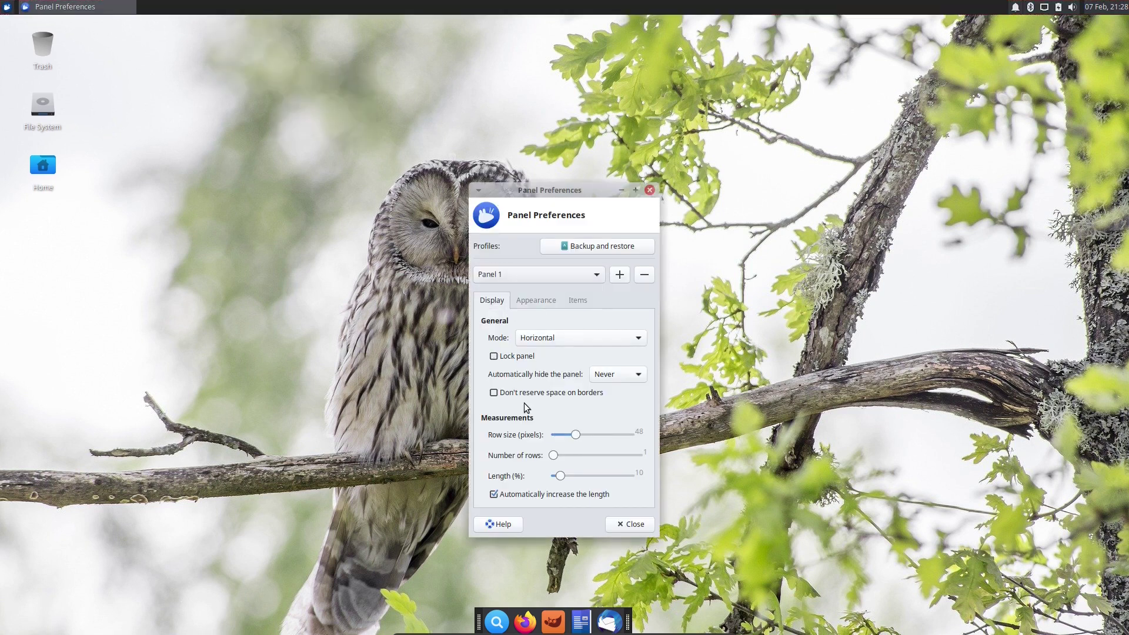
left_click_drag(479, 628, 191, 302)
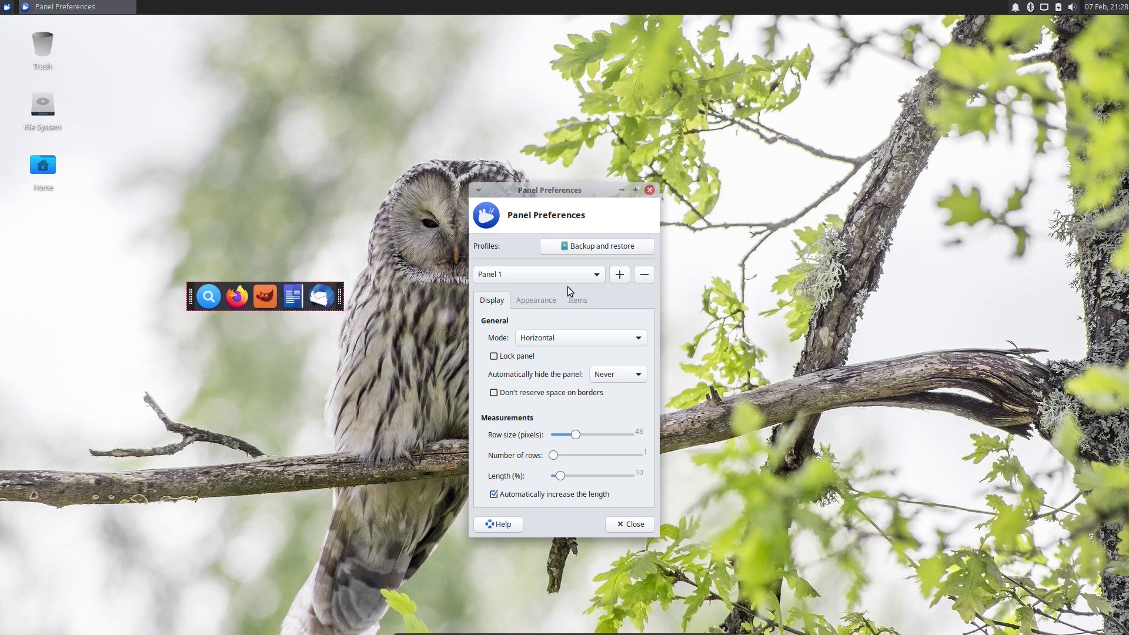
Step: Select Panel 0, unlock it, move the main panel to the lower edge of the desktop and lock it again
left_click(598, 276)
left_click(537, 261)
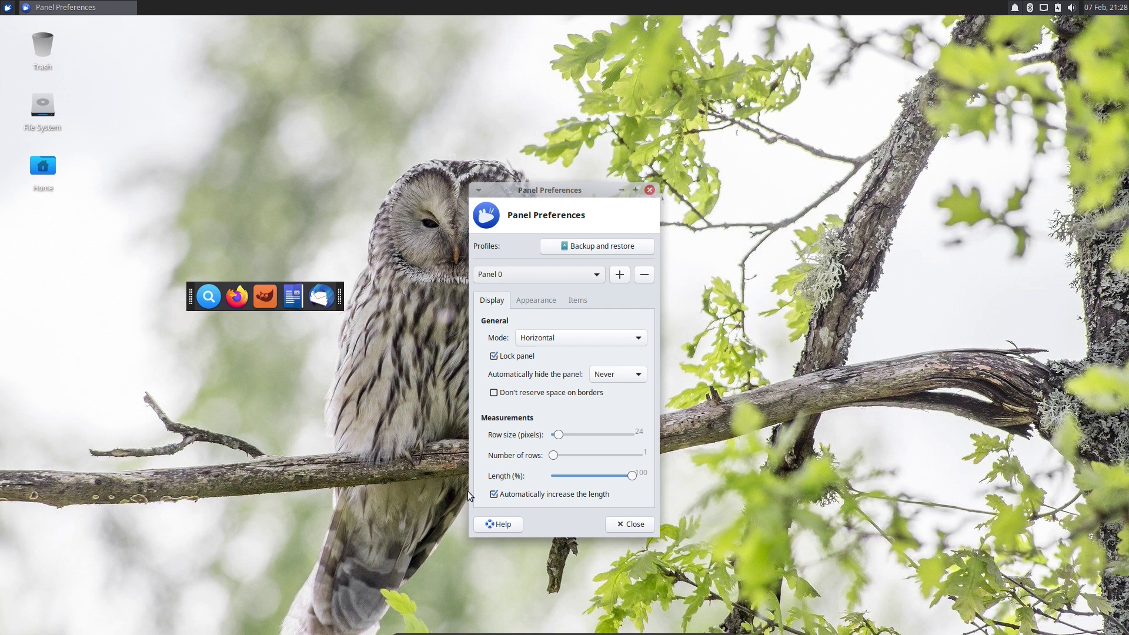
left_click(494, 356)
left_click_drag(5, 9, 46, 624)
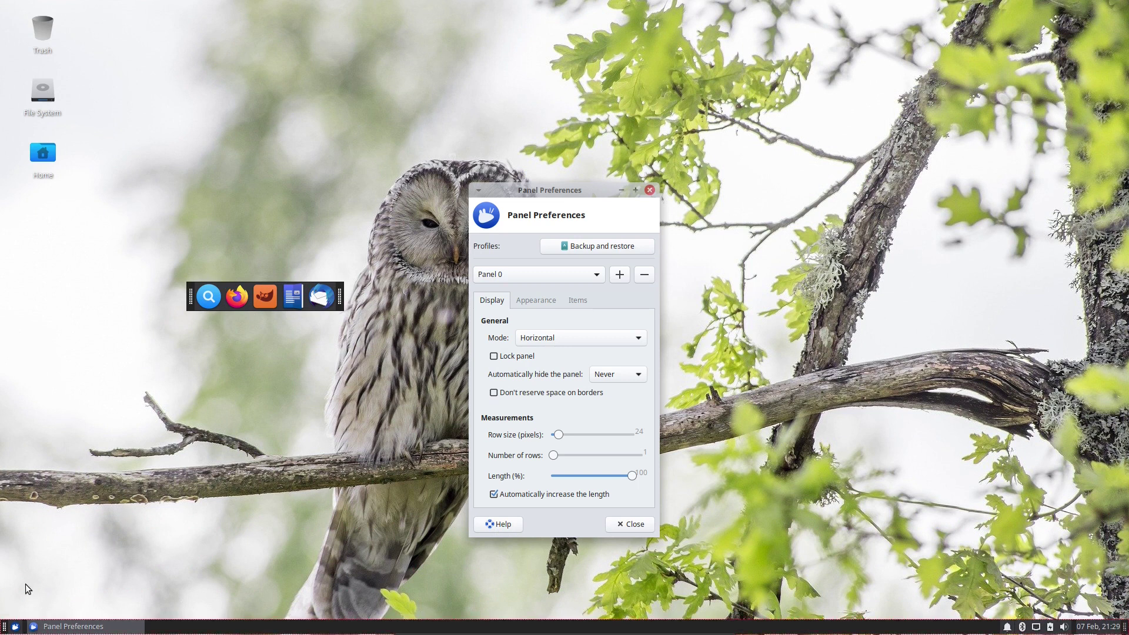
left_click(494, 355)
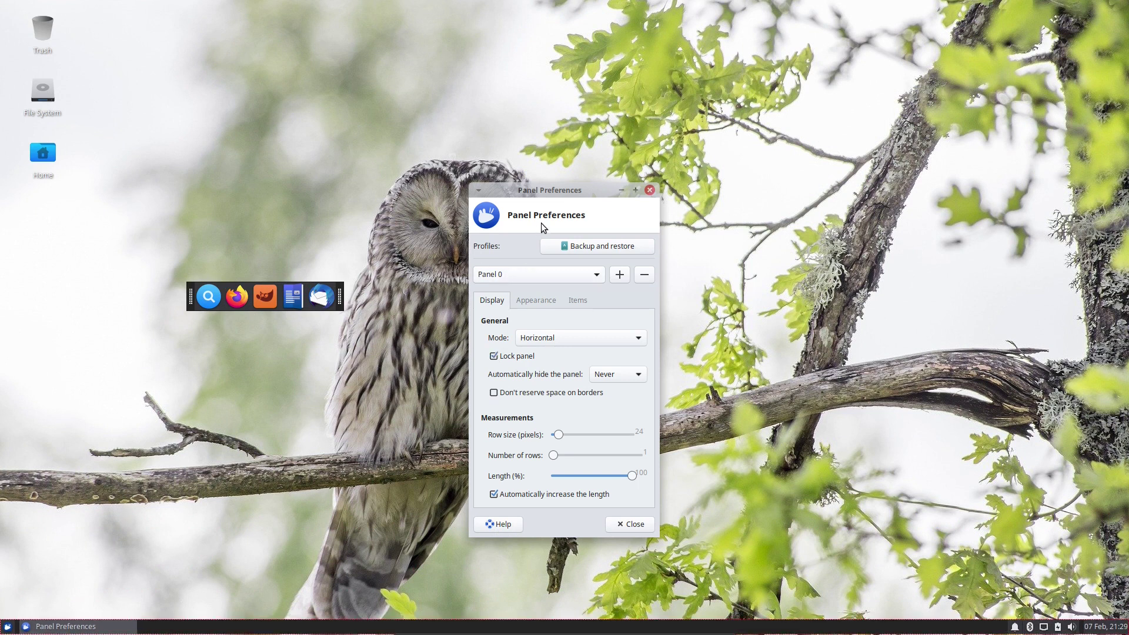
Step: Select Panel 1, move the launcher dock to the middle of the desktop's upper edge, lock it and close the preferences
left_click(597, 275)
left_click(524, 292)
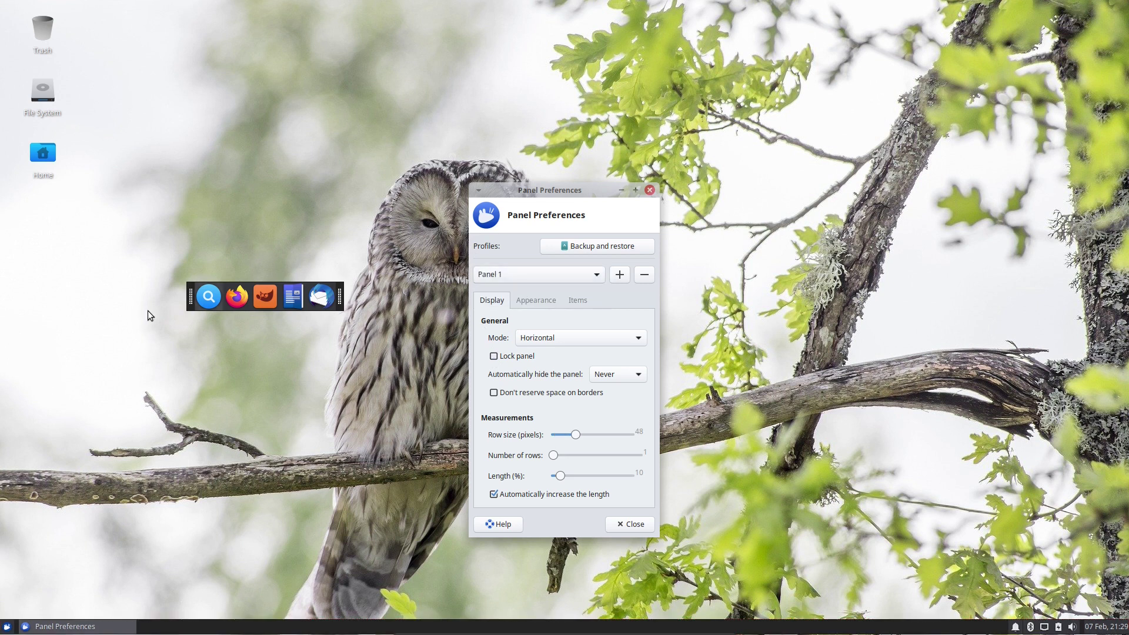
left_click_drag(190, 298, 491, 4)
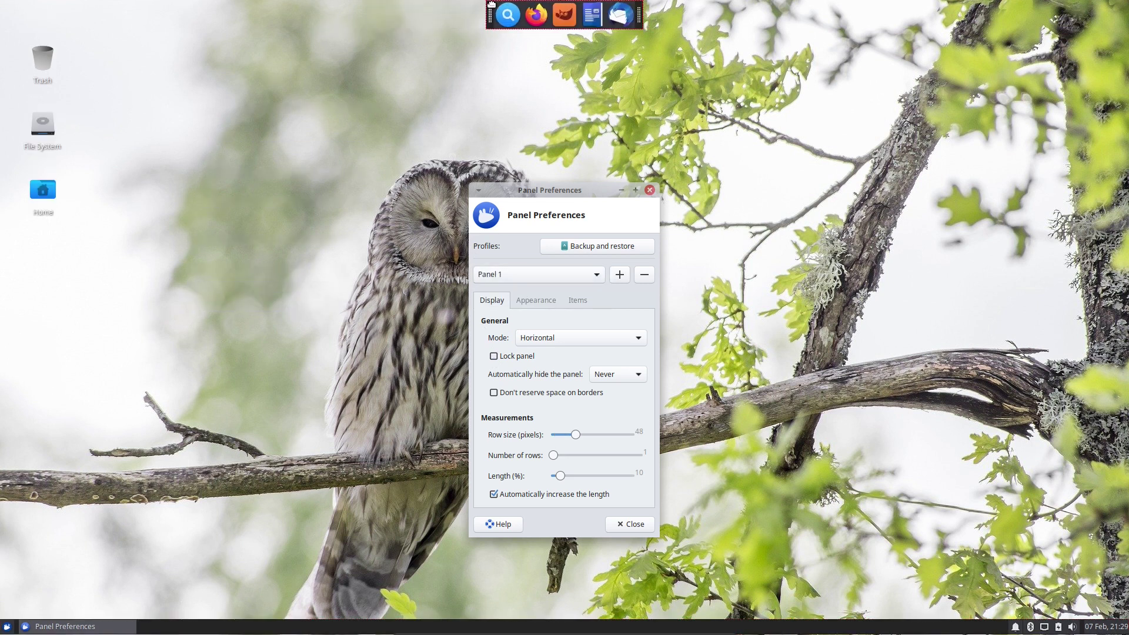
left_click(495, 358)
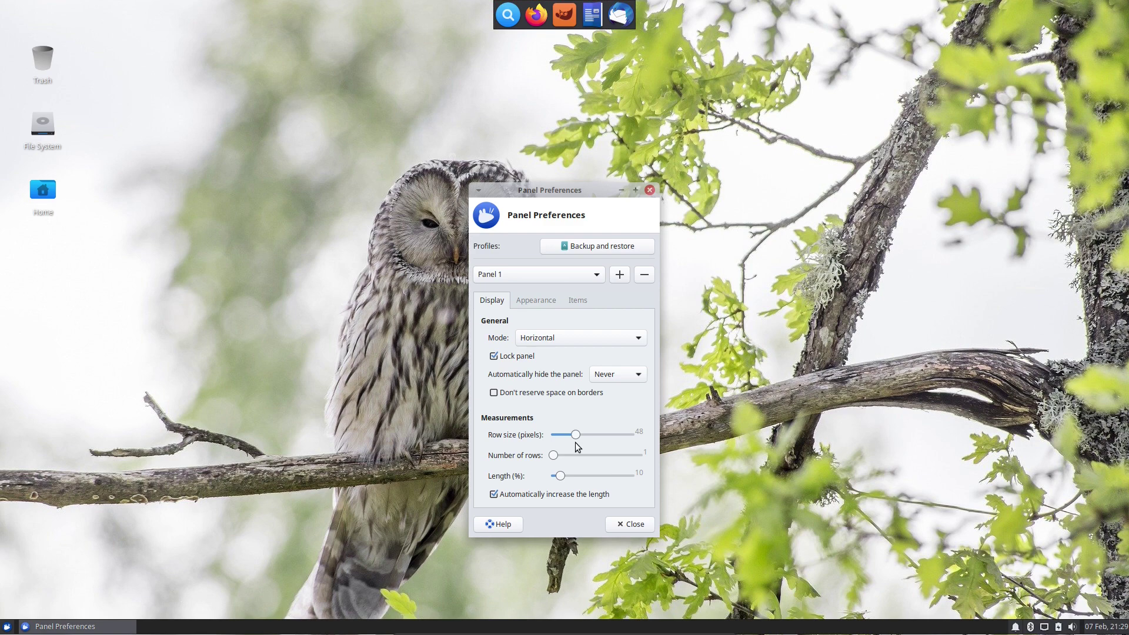
left_click(633, 524)
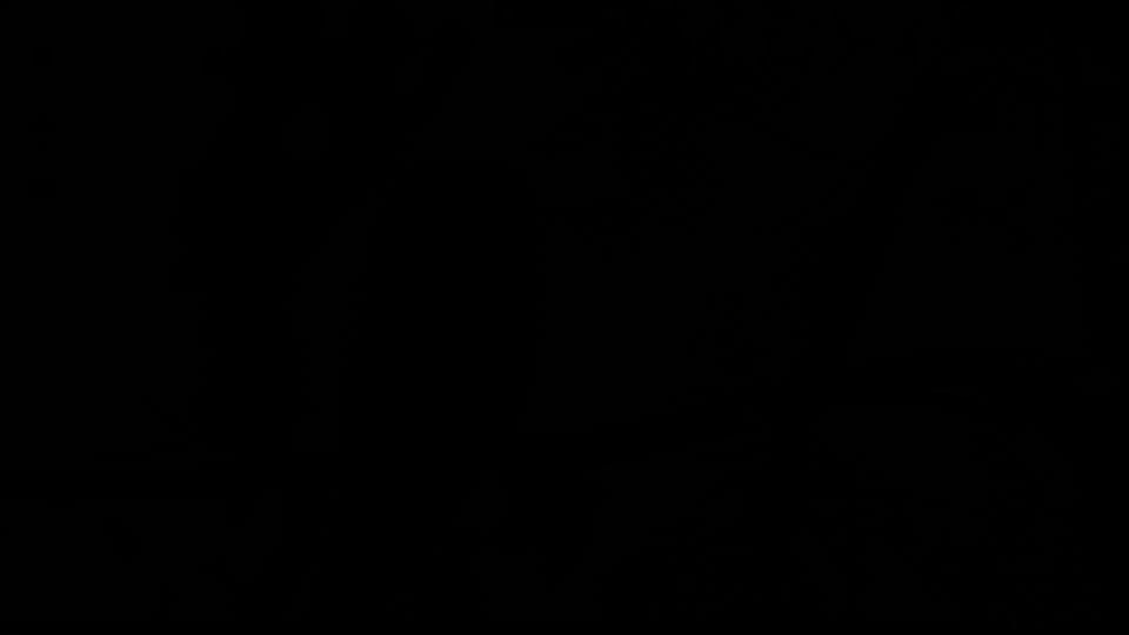
Step: Reopen the panel preferences from the launcher dock, adjust the row size of Panel 0 and close the dialog
right_click(524, 24)
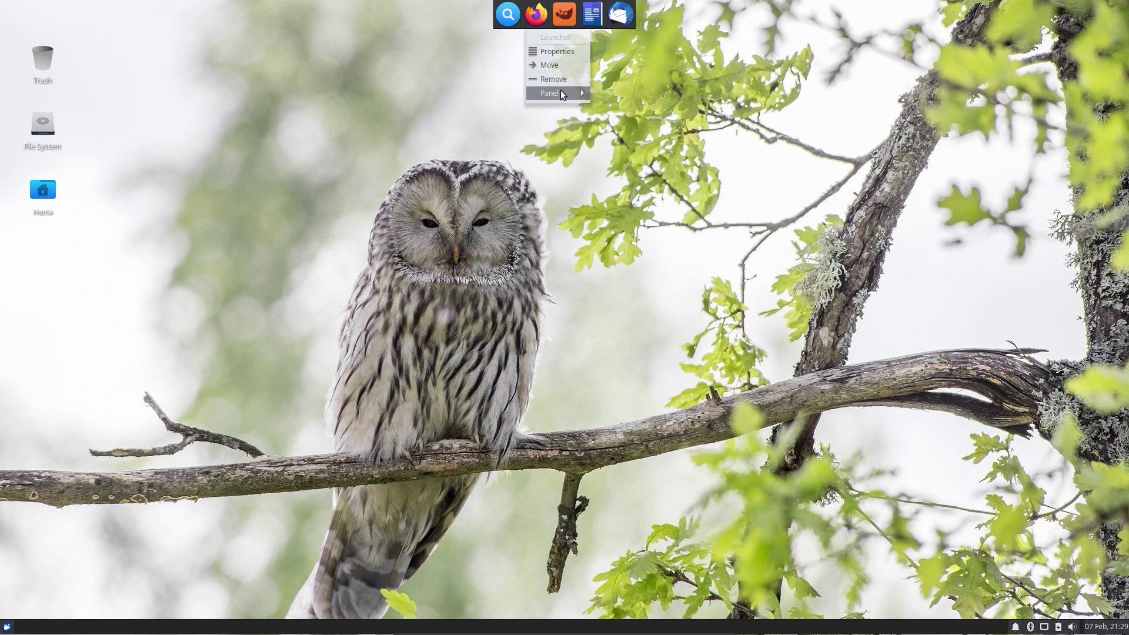
mouse_move(560, 92)
left_click(665, 106)
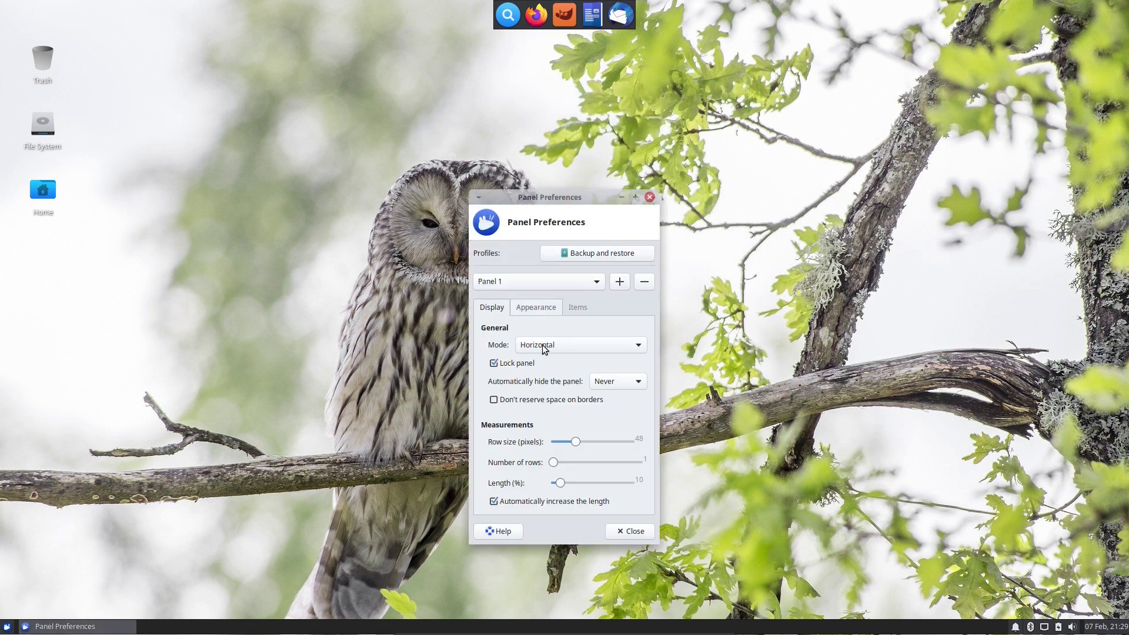
scroll(565, 276, "up", 1)
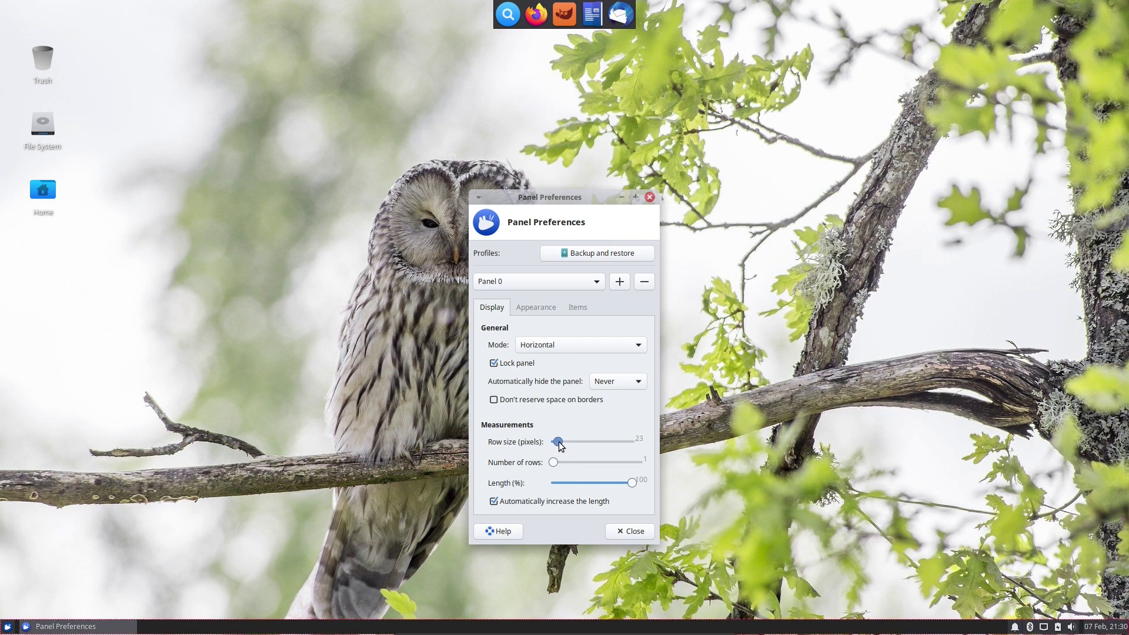
left_click_drag(559, 442, 568, 447)
left_click(634, 531)
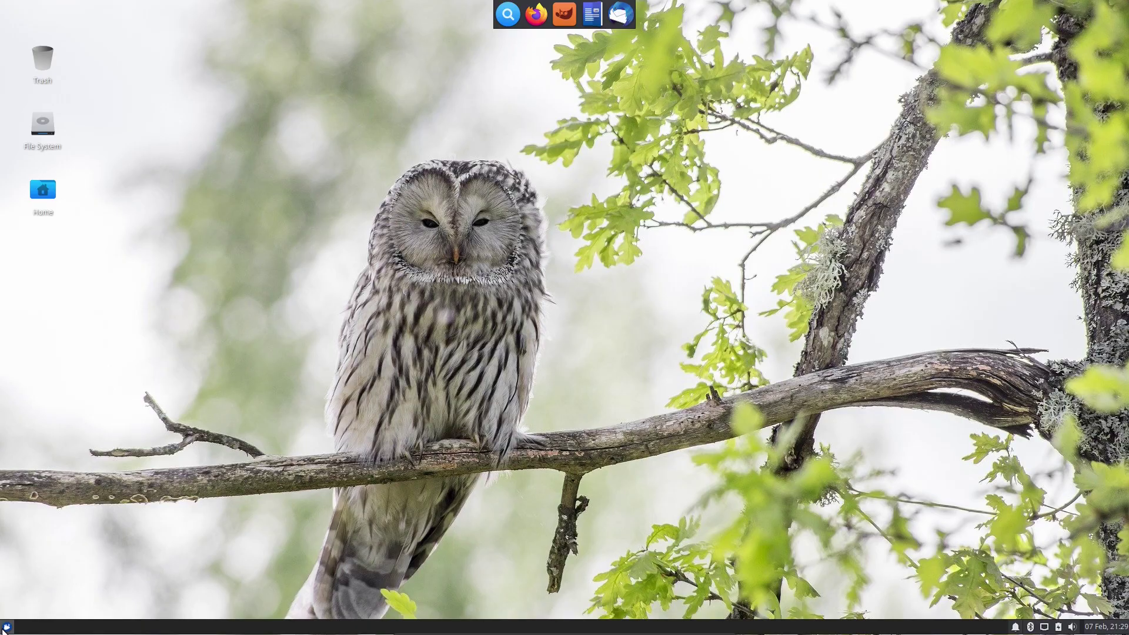
Step: In the Whisker Menu properties, set the item icon size to Small and the category icon size to Smaller, and close the dialog
right_click(7, 627)
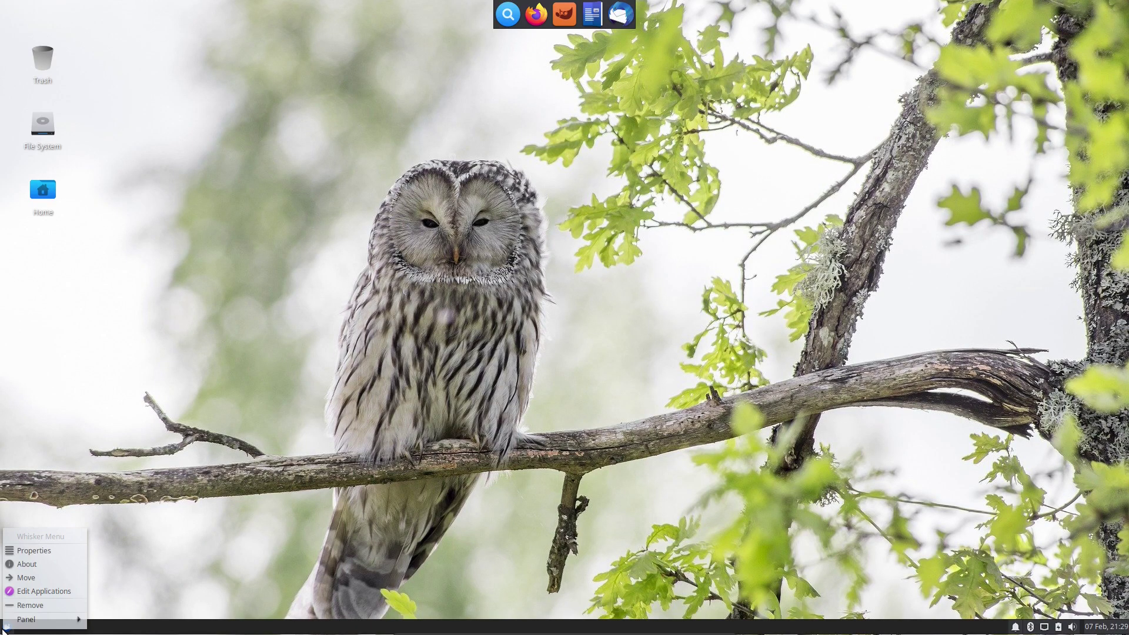
left_click(34, 550)
left_click_drag(622, 431, 534, 310)
left_click(565, 359)
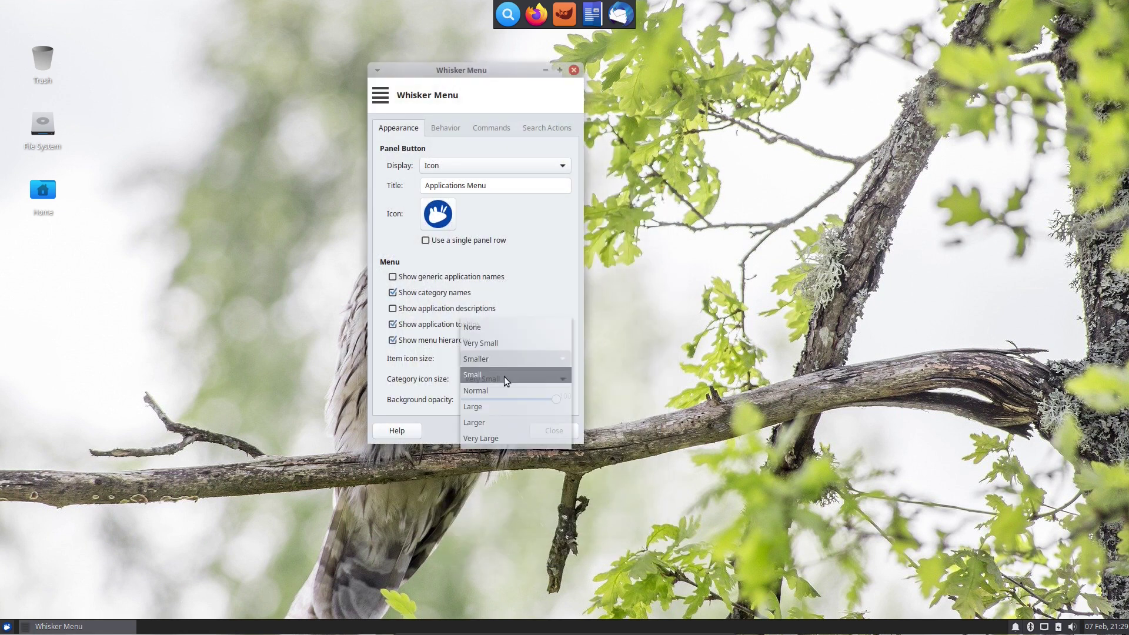
left_click(503, 376)
left_click(562, 378)
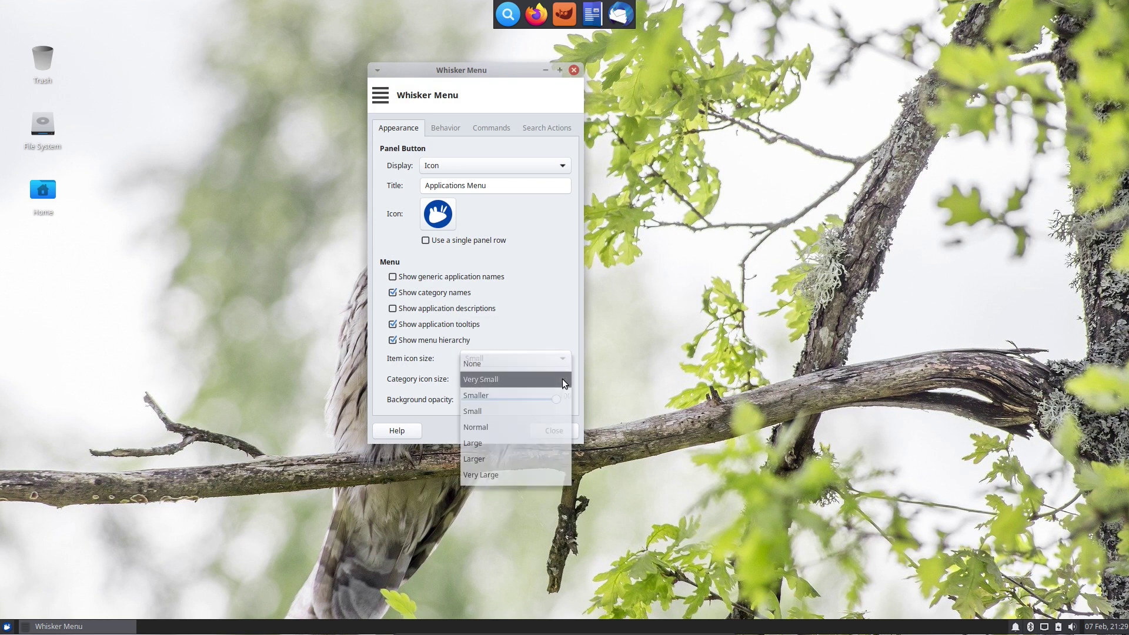
left_click(517, 396)
left_click(551, 432)
Step: Open the applications menu on the Peppermint desktop and look over its favorites
key("super")
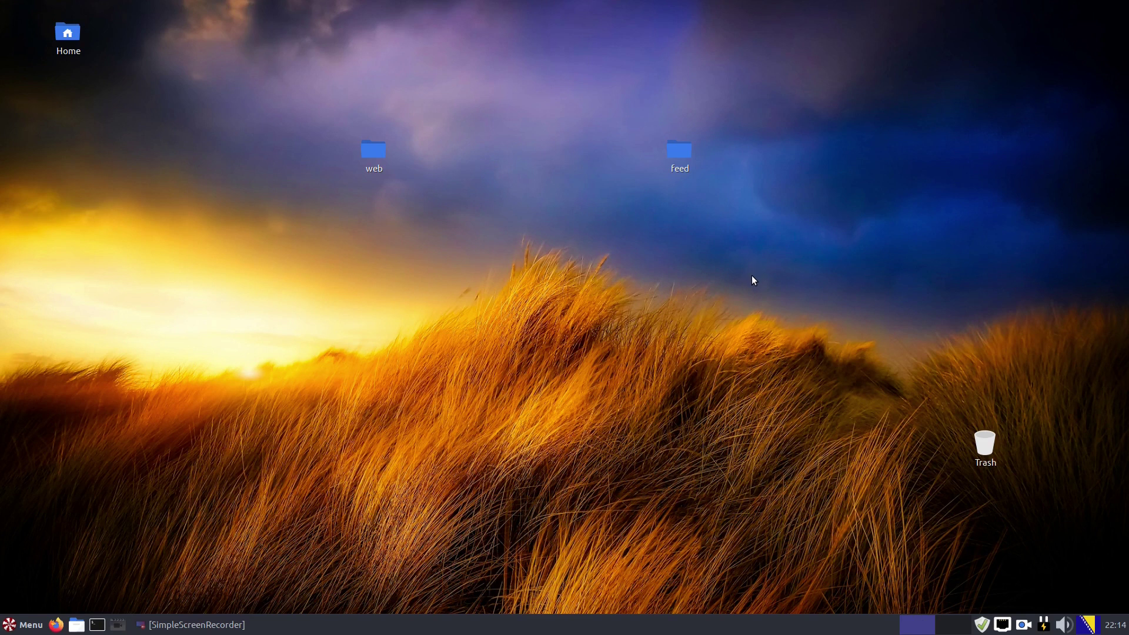
key("super")
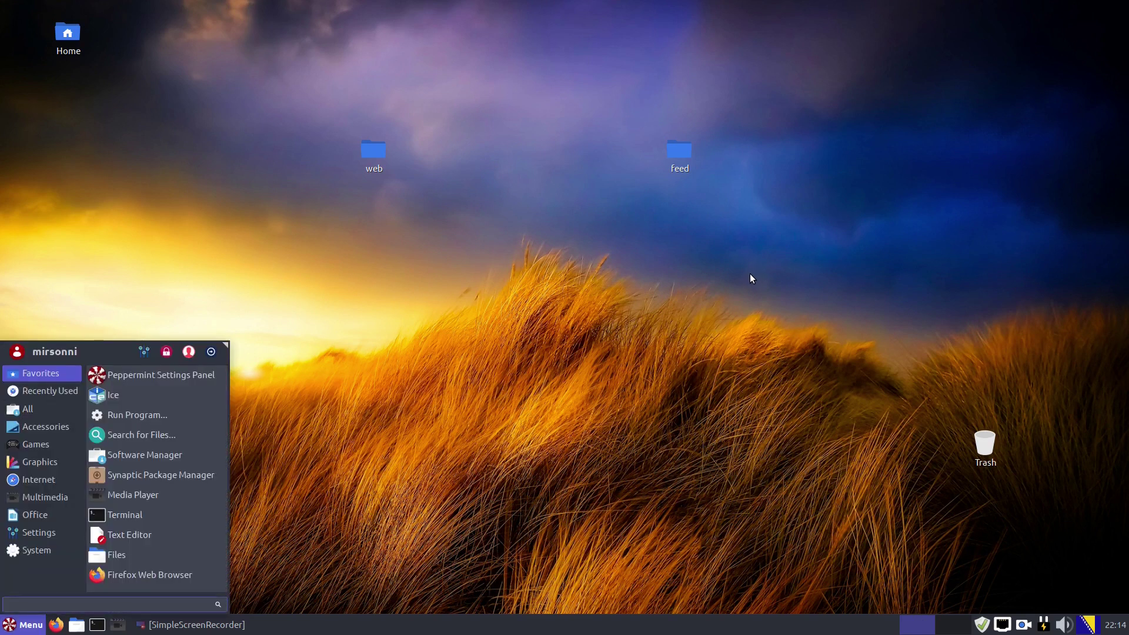
left_click(213, 554)
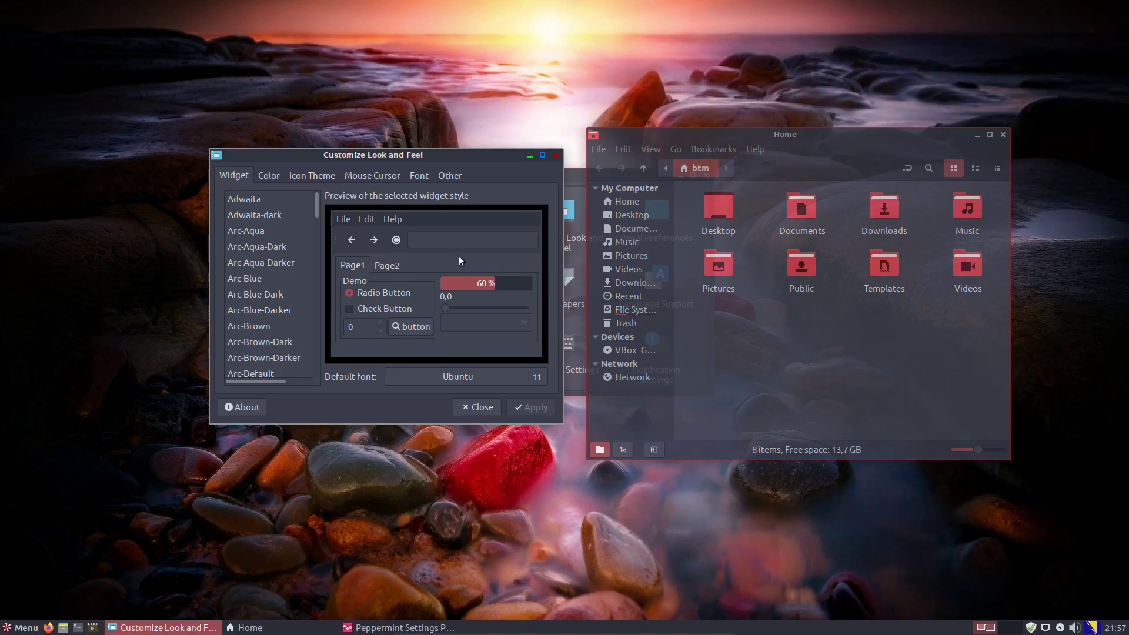
Step: Preview the widget styles one after another, from Adwaita and Adwaita-dark through the Arc-Aqua variants
key("Down")
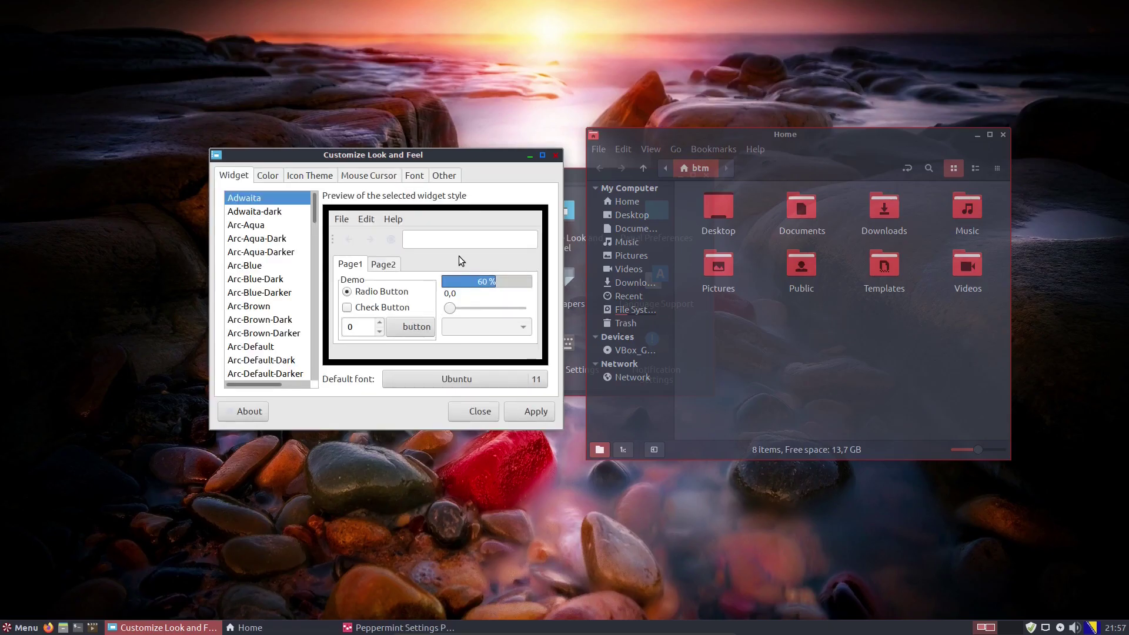
key("Down")
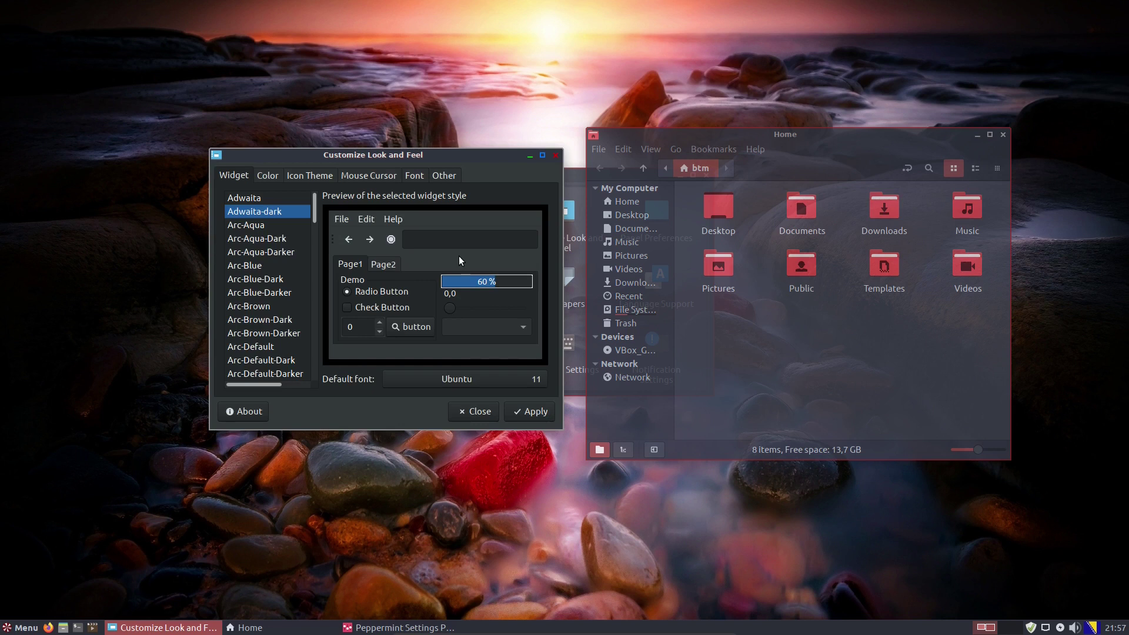
key("Down")
key("Down")
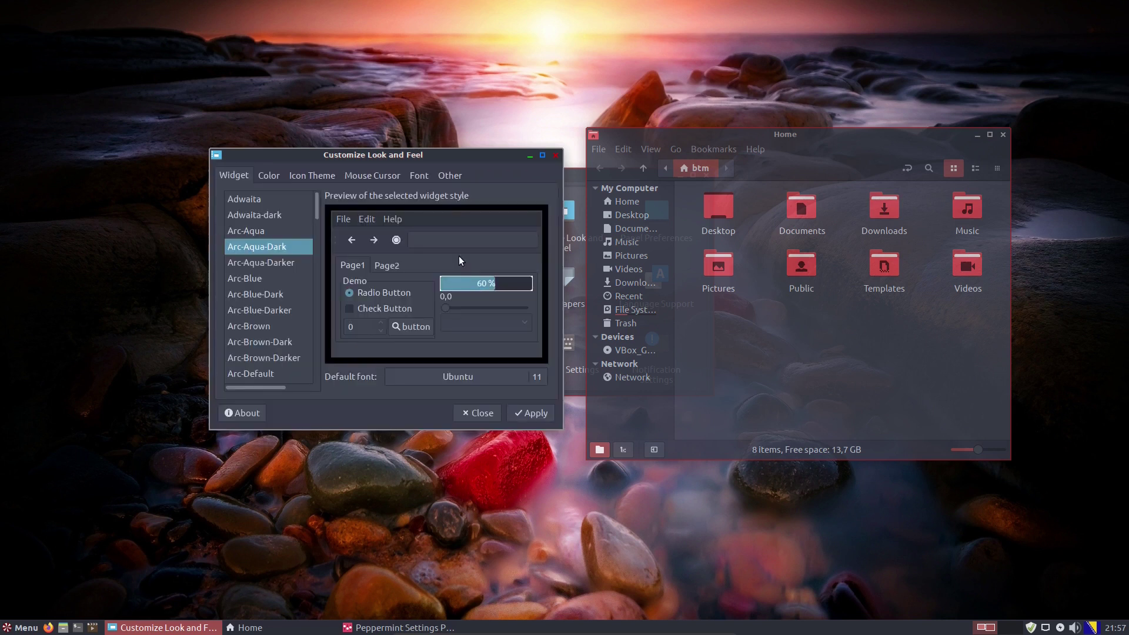
key("Down")
key("Down")
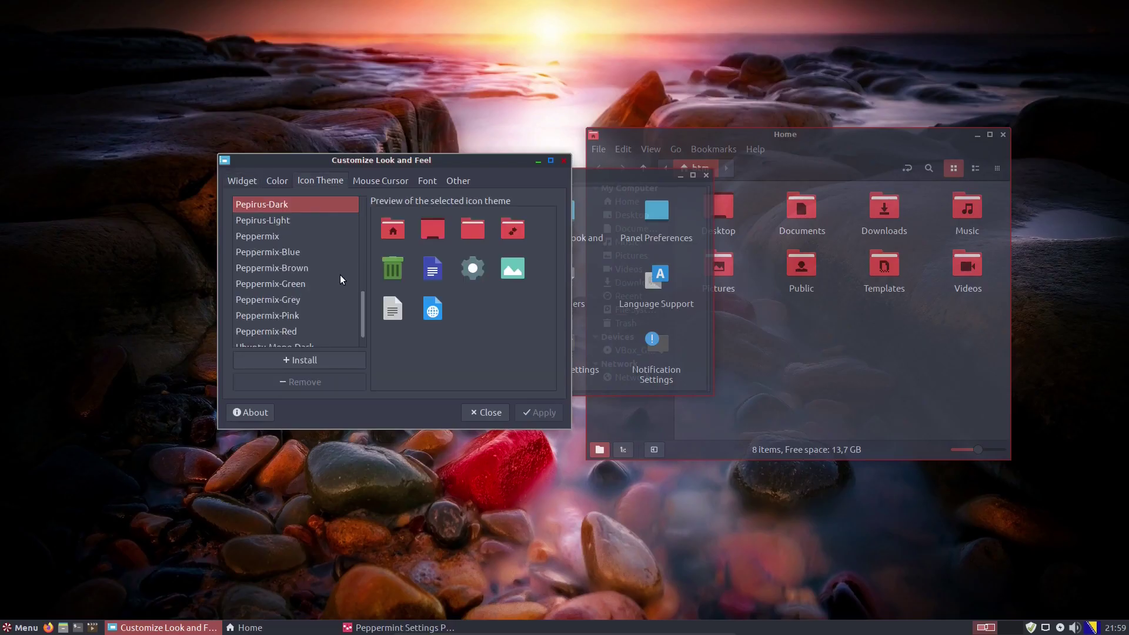
Step: Look through the list of installed icon themes in Customize Look and Feel
scroll(340, 274, "up", 5)
scroll(340, 274, "up", 2)
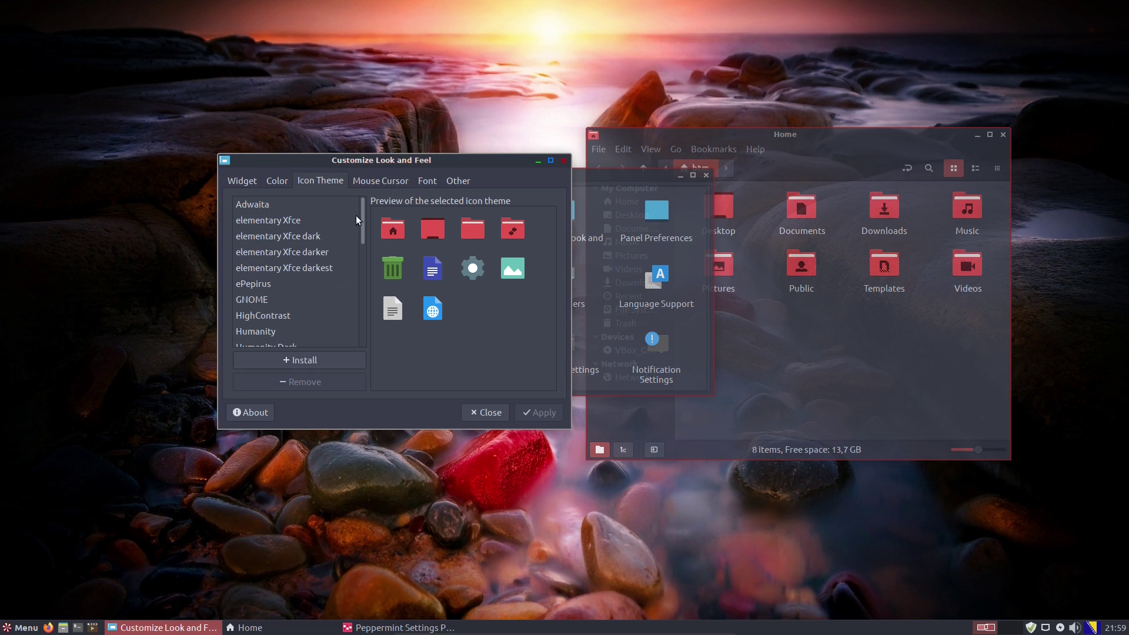
left_click_drag(361, 207, 369, 309)
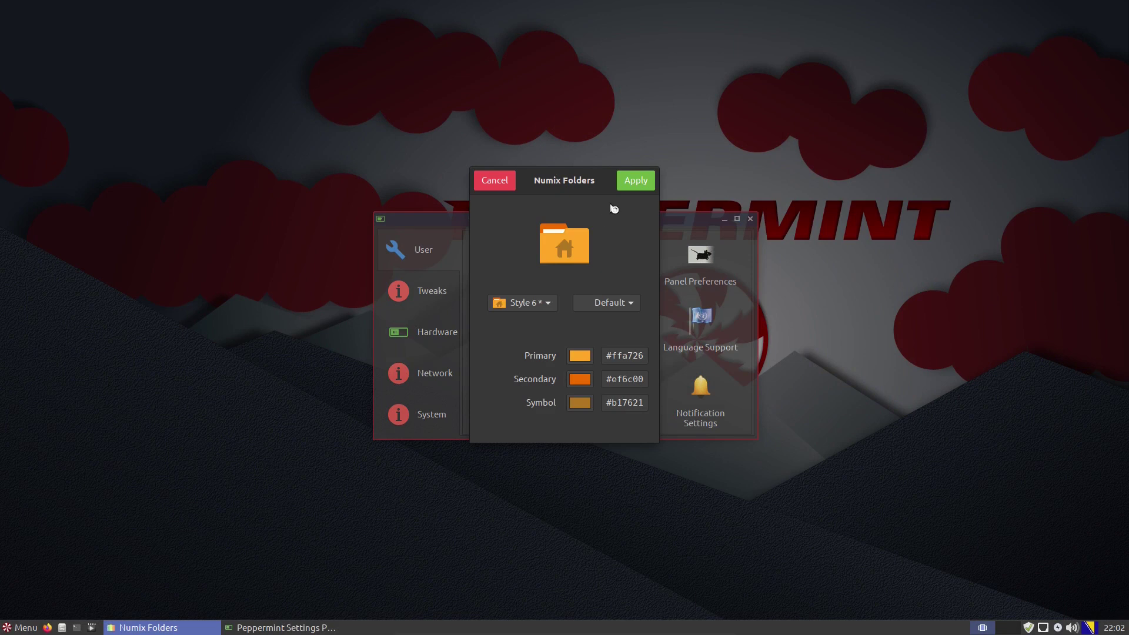
Step: Apply the Blue color to the Style 6 Numix folder icons, minimize the settings panel and open the file manager
left_click(631, 303)
left_click(608, 322)
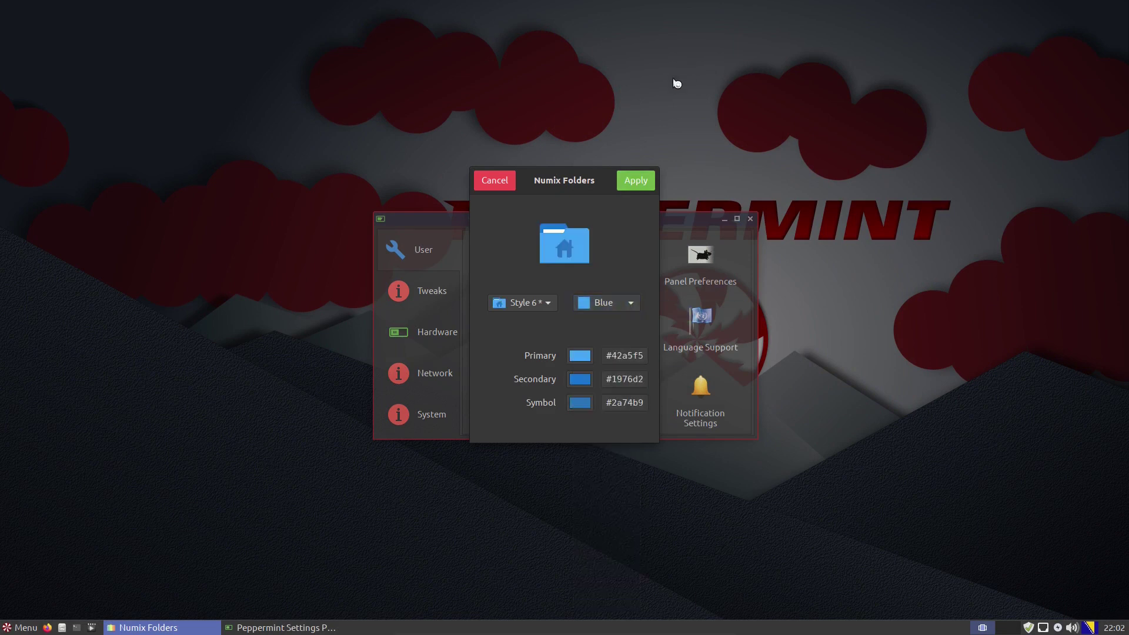
left_click(637, 181)
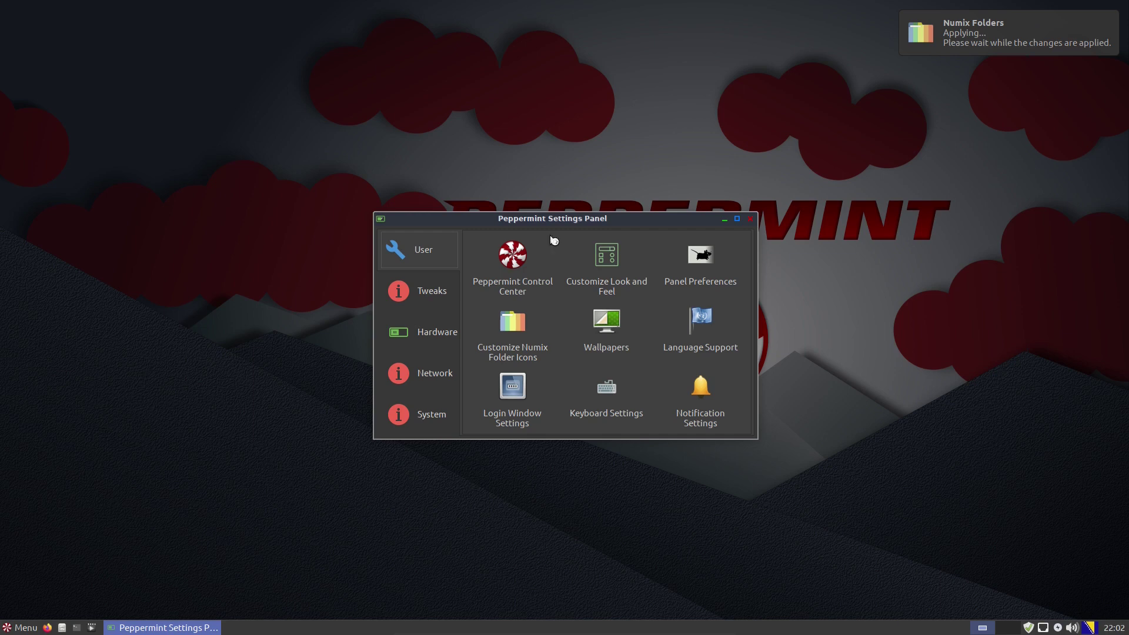
left_click(176, 628)
left_click(60, 629)
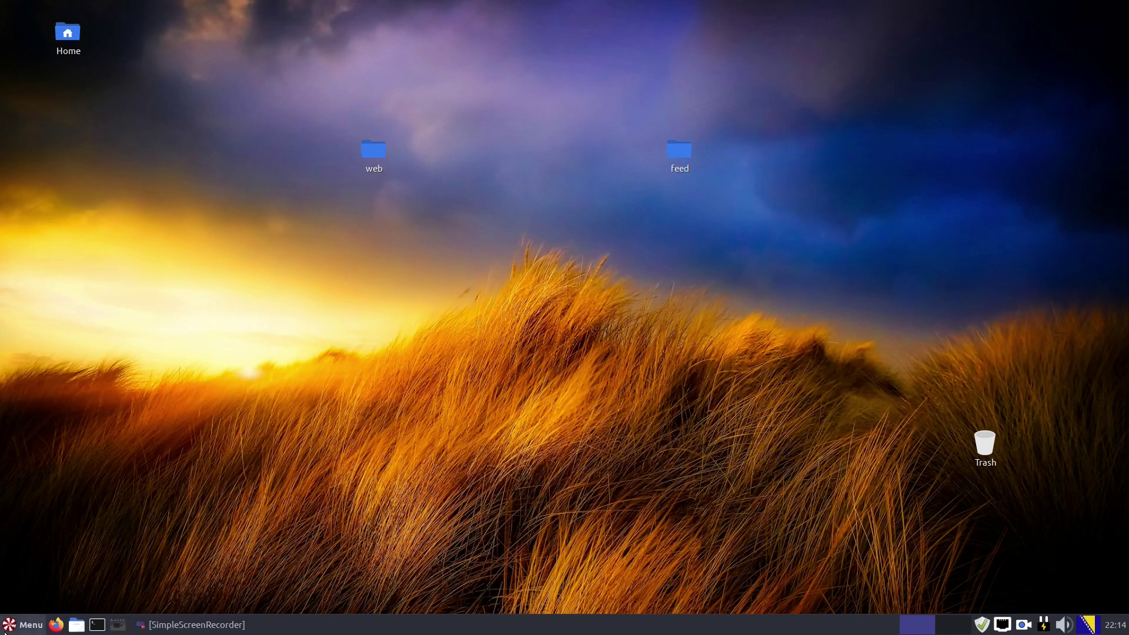
Step: Examine the applications listed in the menu's categories, from System and Settings up to Recently Used and Favorites
left_click(7, 630)
left_click(37, 554)
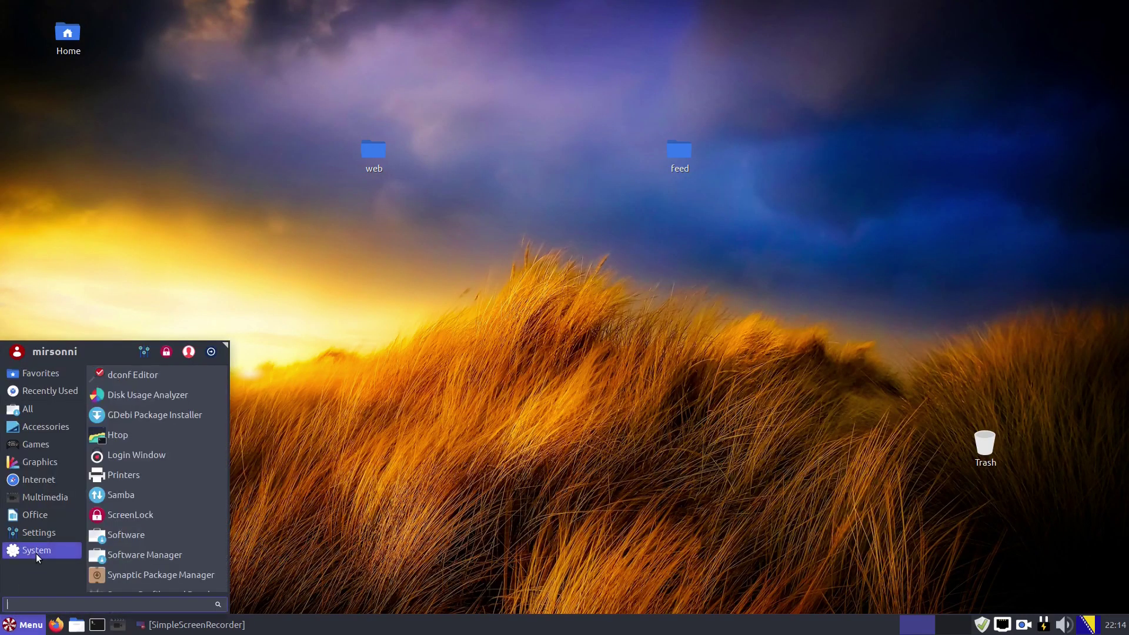
mouse_move(38, 538)
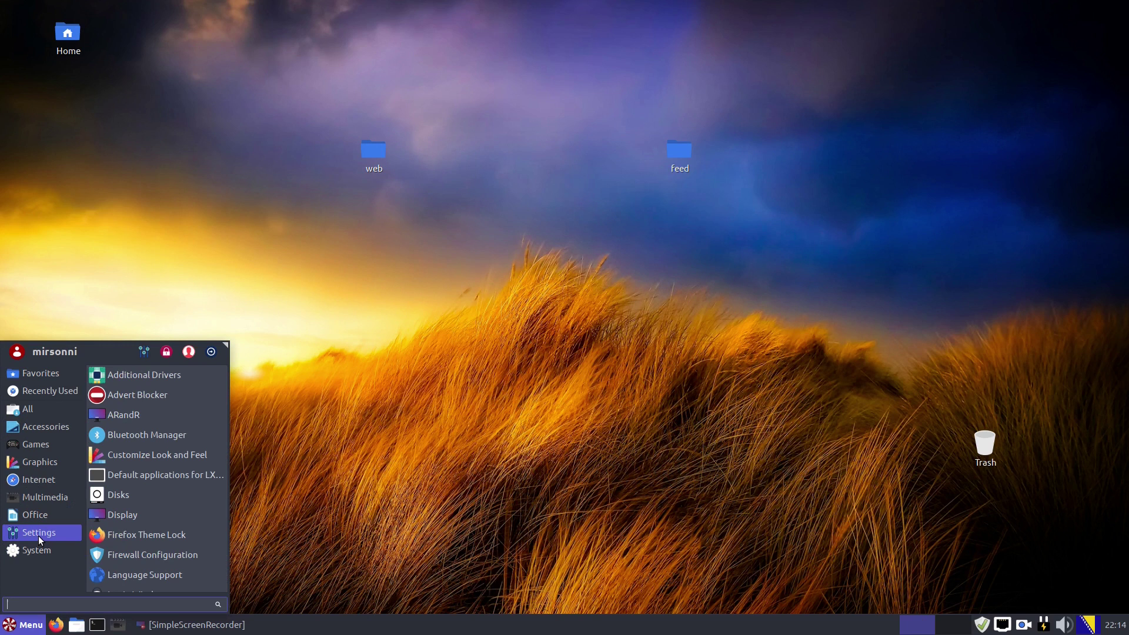
mouse_move(37, 516)
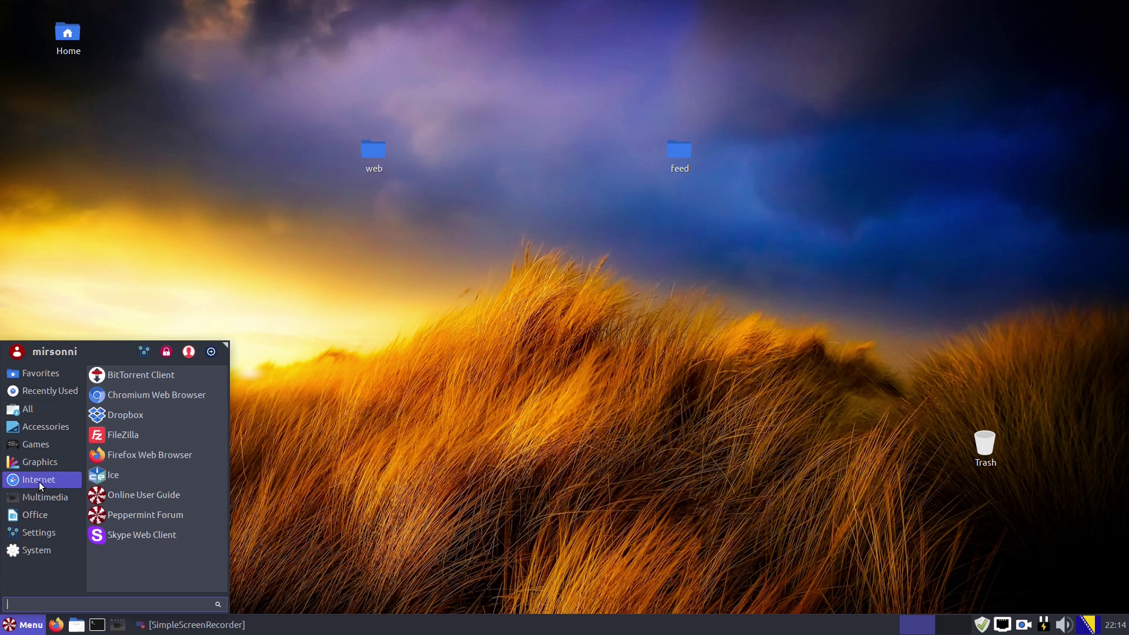
mouse_move(40, 461)
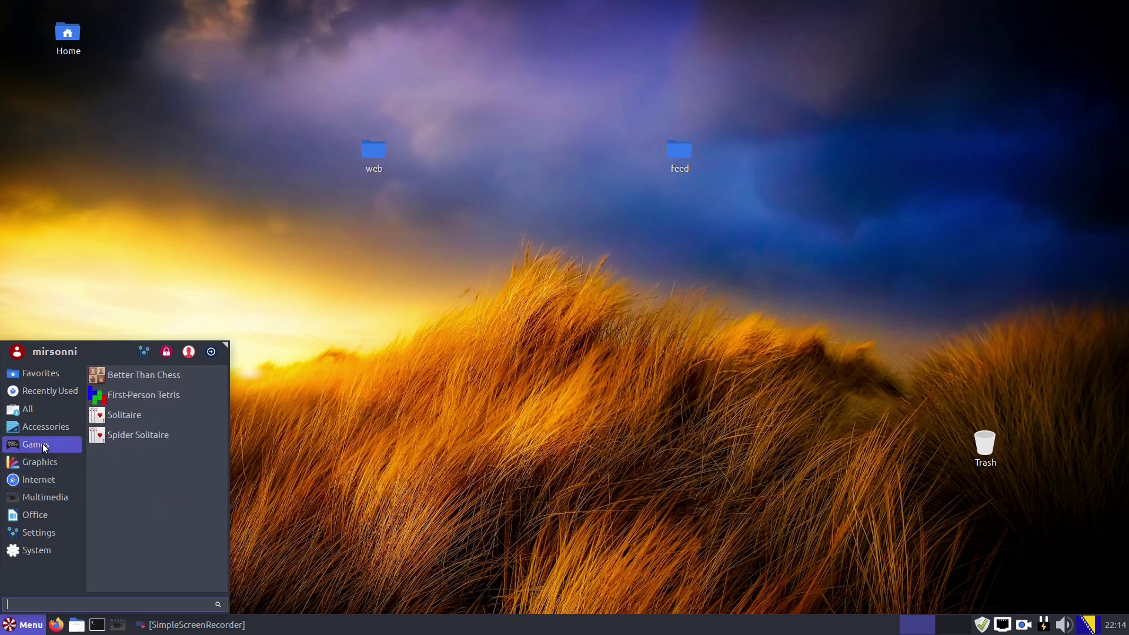
mouse_move(41, 411)
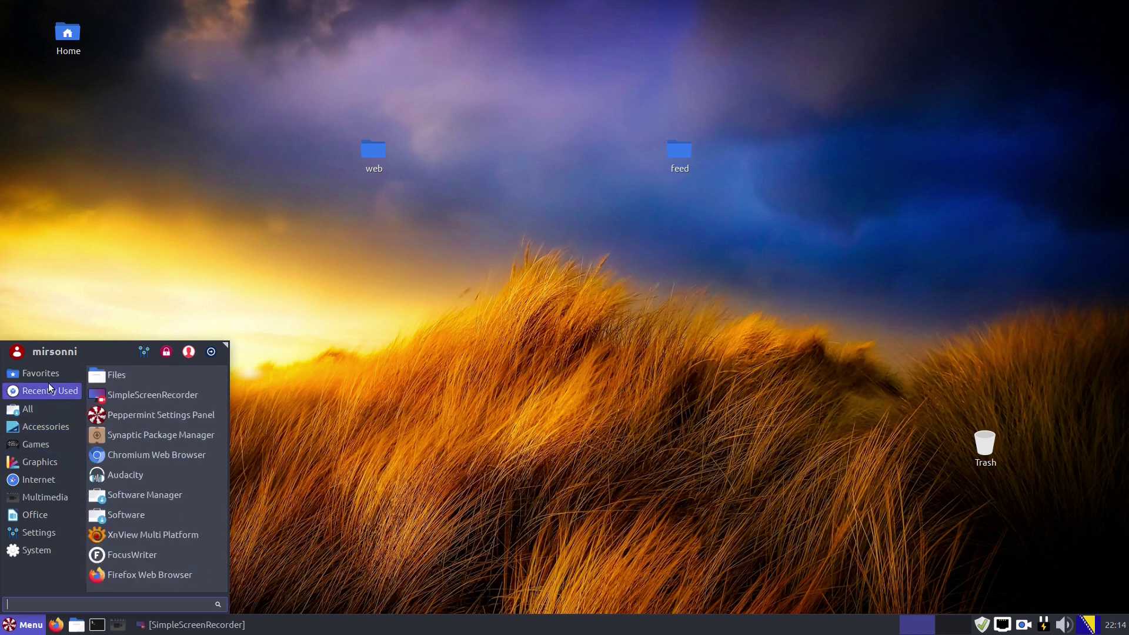
mouse_move(51, 373)
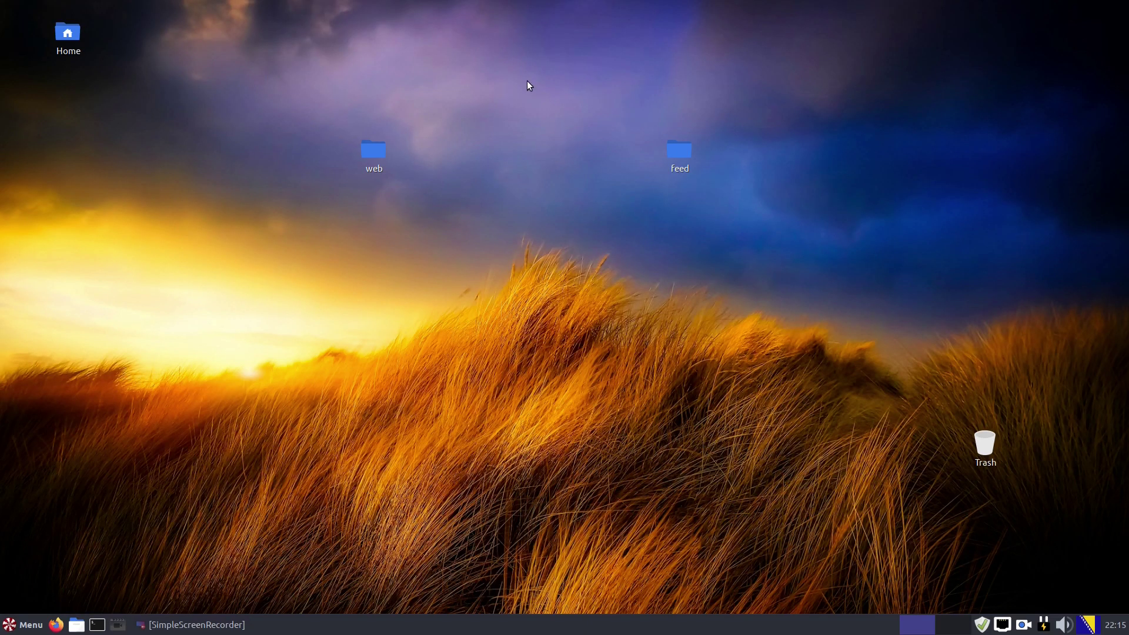
Step: Open the wallpaper settings from the desktop, look through the supplied wallpapers and close the window
right_click(527, 83)
left_click(569, 155)
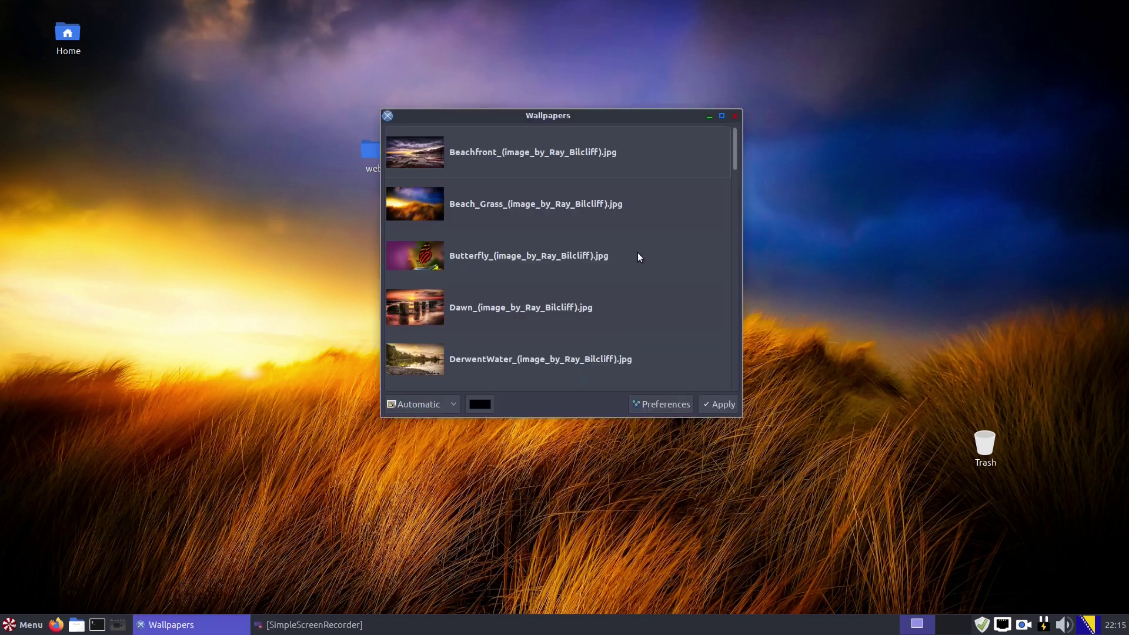
left_click_drag(735, 139, 718, 357)
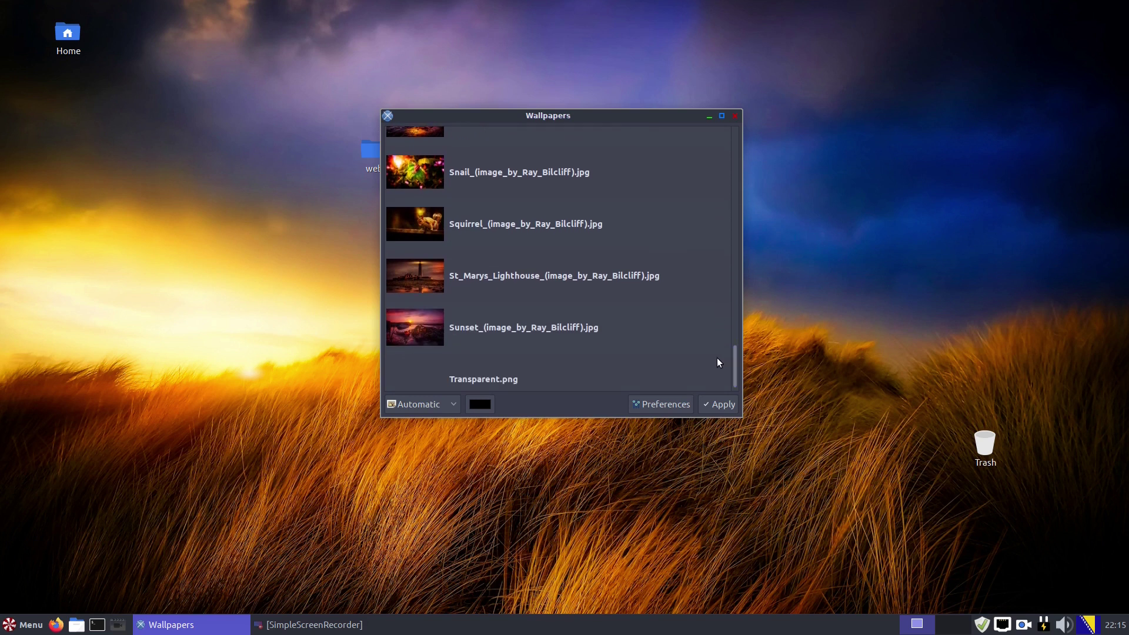
left_click(734, 116)
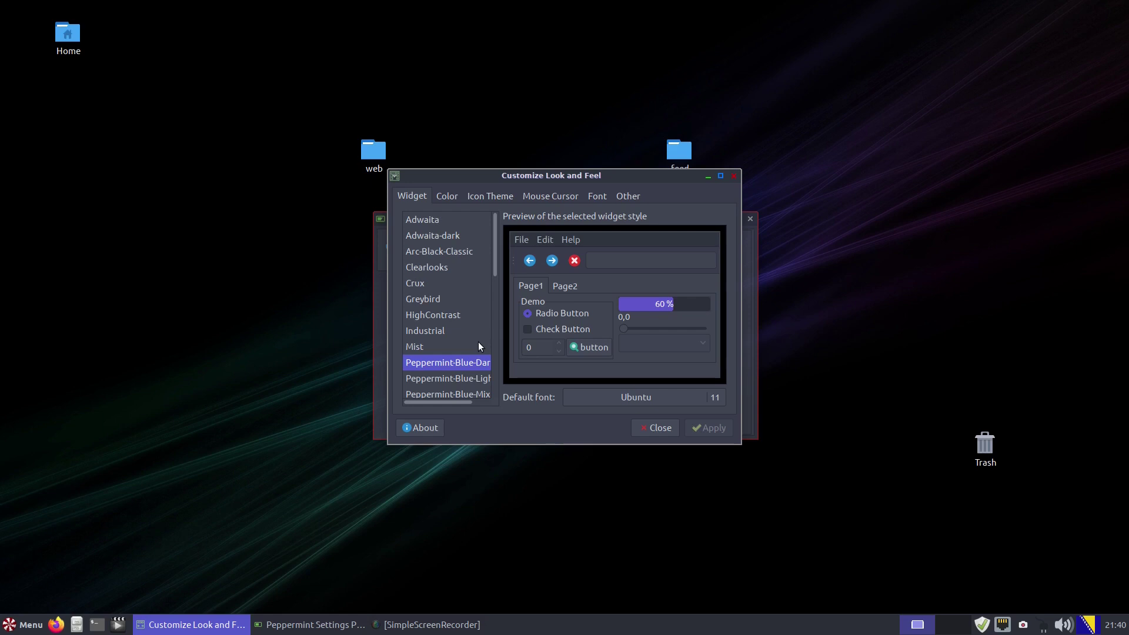
Step: Apply the Arc-Black-Classic widget style and the Redmi icon theme, and close the appearance and settings windows
left_click(461, 251)
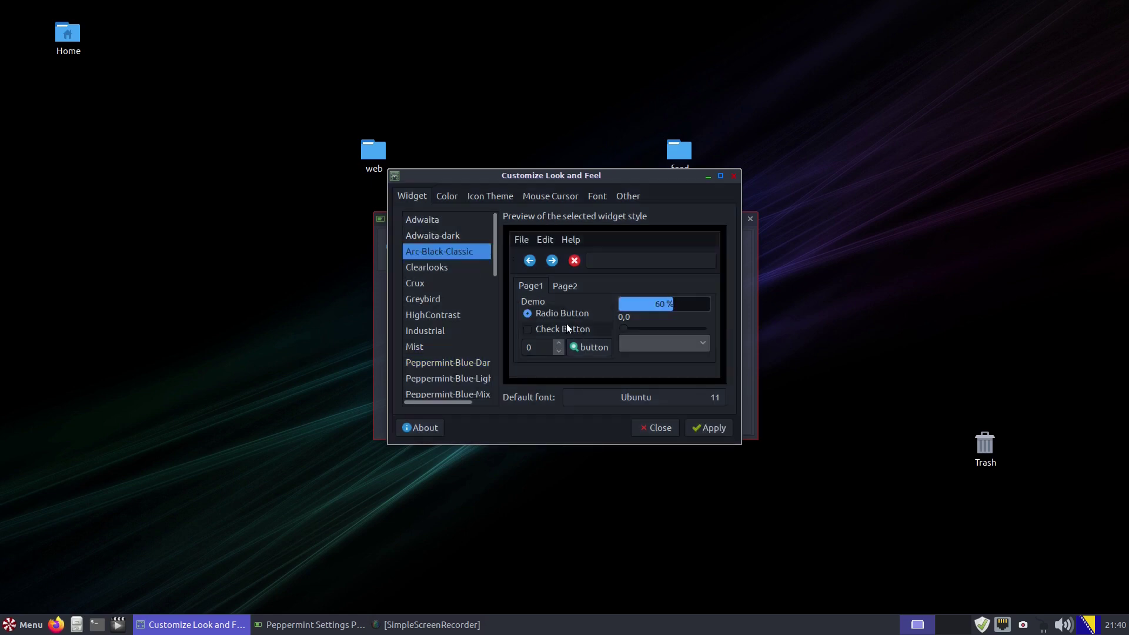
left_click(494, 197)
scroll(457, 316, "down", 1)
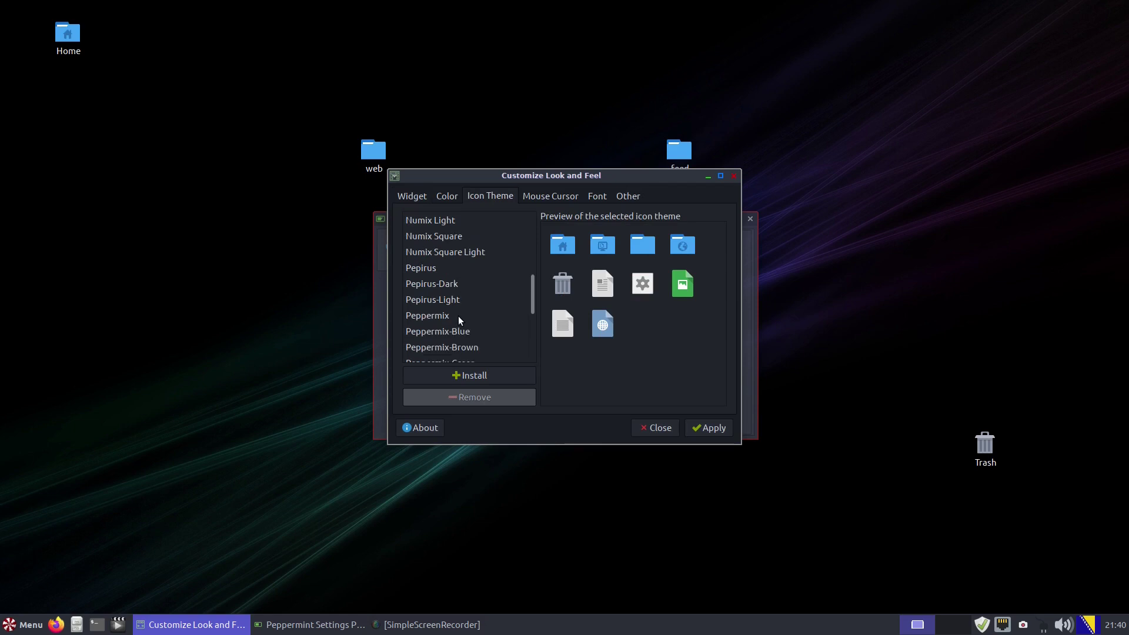
scroll(457, 316, "down", 3)
scroll(459, 321, "down", 1)
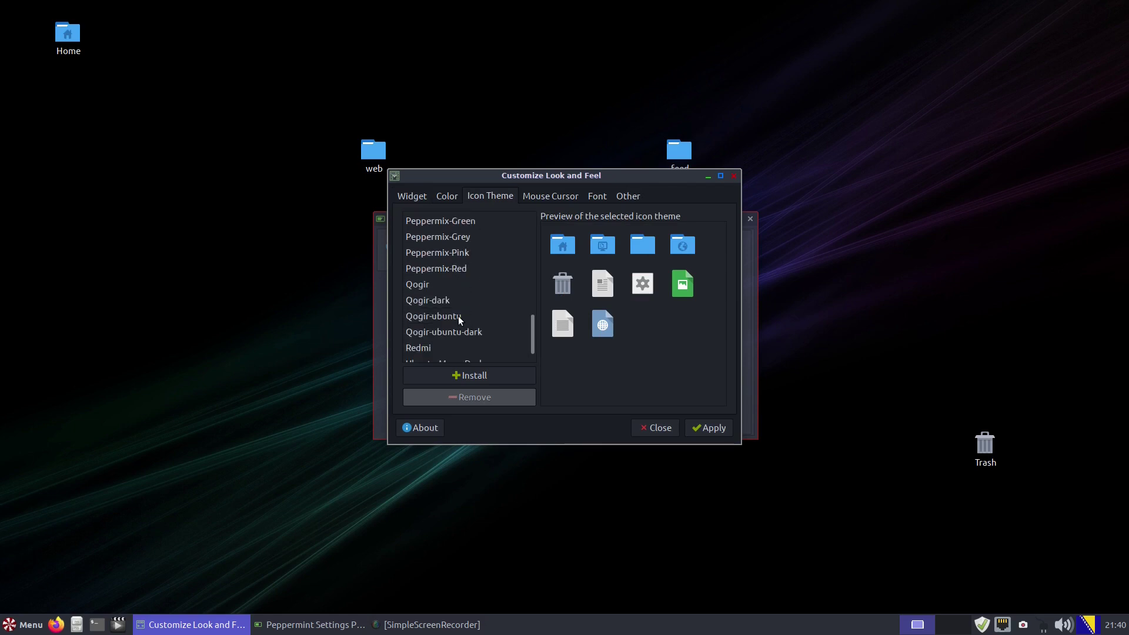
left_click(419, 349)
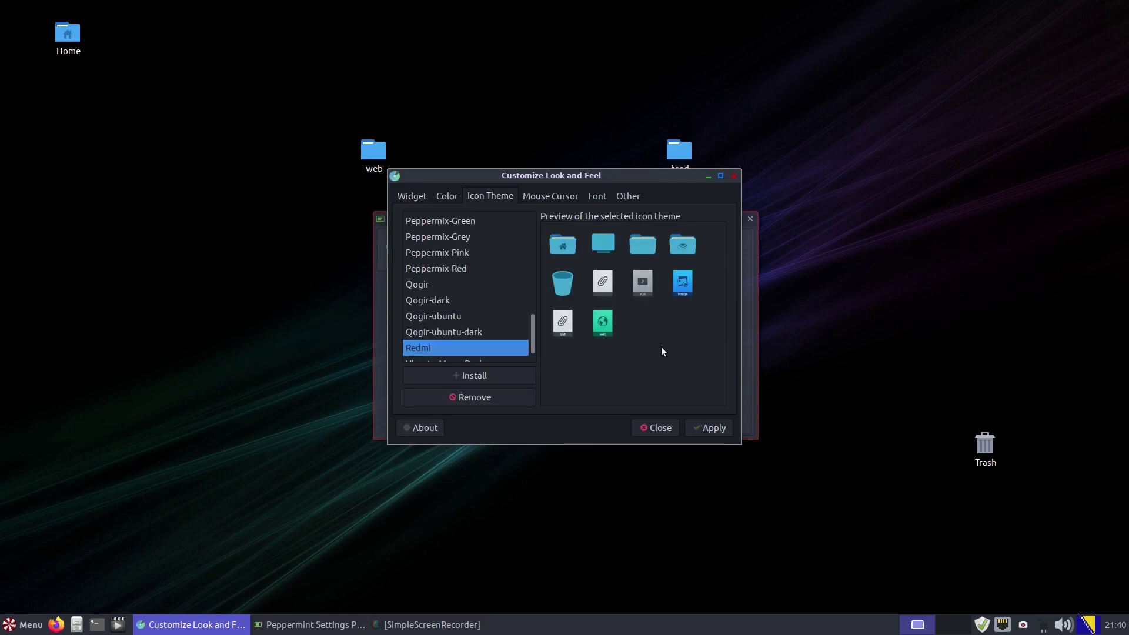
left_click(712, 429)
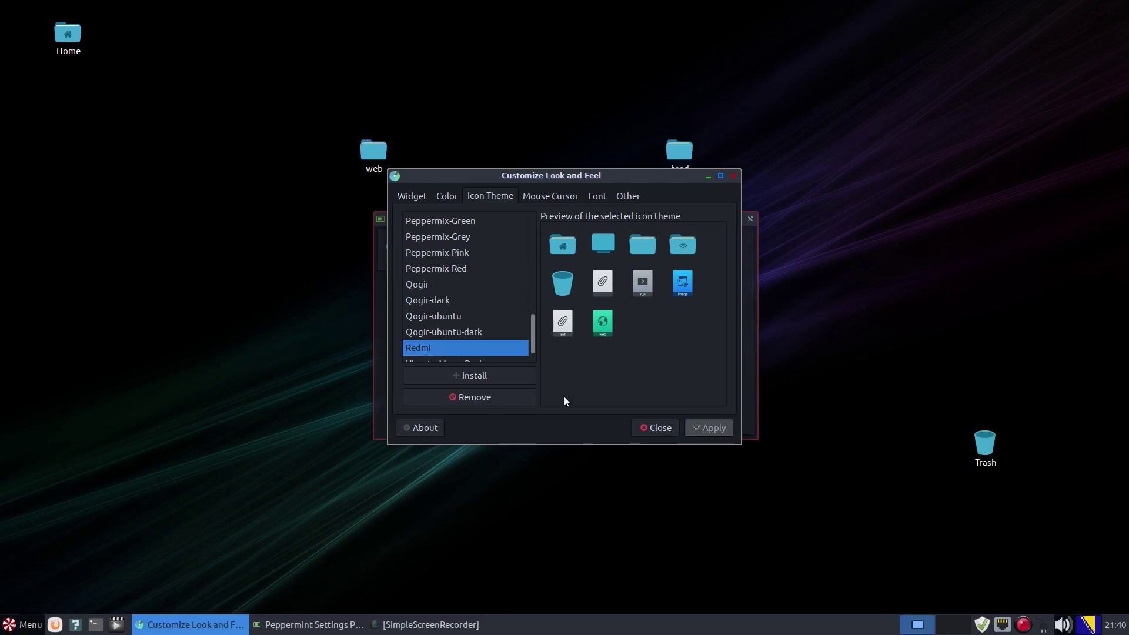
left_click(735, 175)
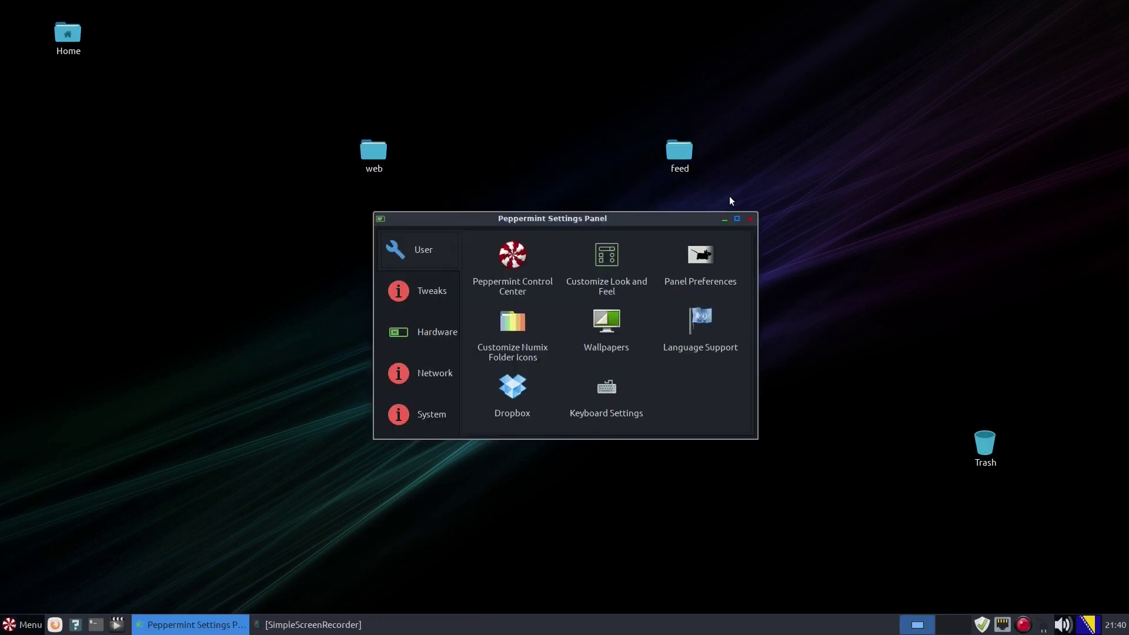
left_click(750, 219)
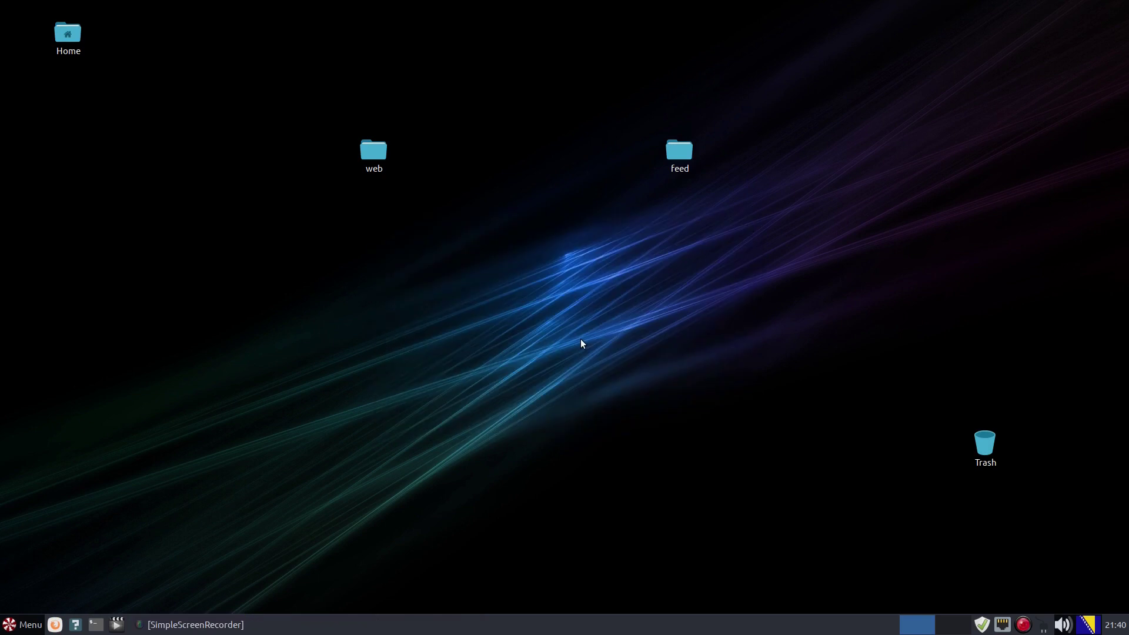
Step: Set the window manager theme to Arc-Black-Classic in the Peppermint Control Center and close the control center and settings panel
left_click(17, 631)
left_click(145, 376)
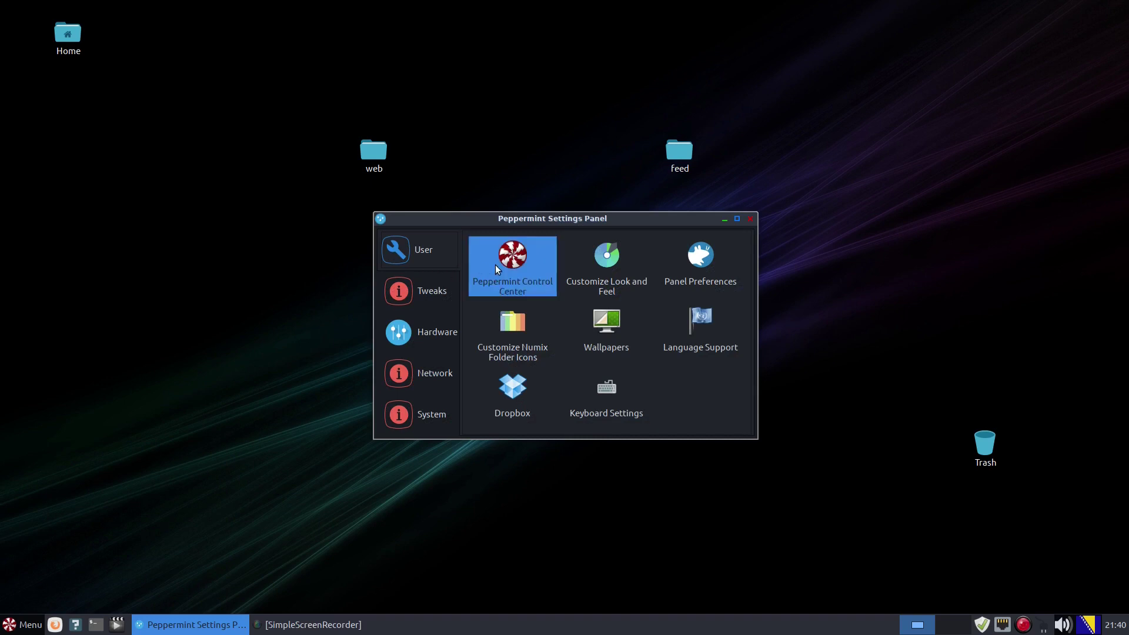
left_click(496, 265)
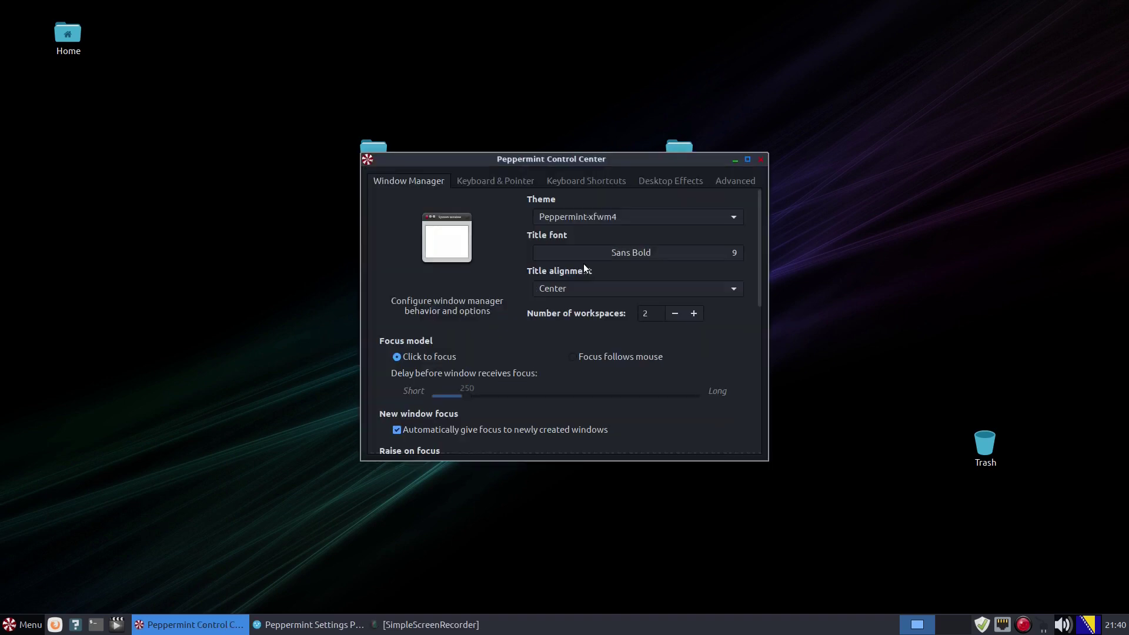
left_click(732, 217)
scroll(667, 248, "up", 3)
scroll(653, 265, "up", 5)
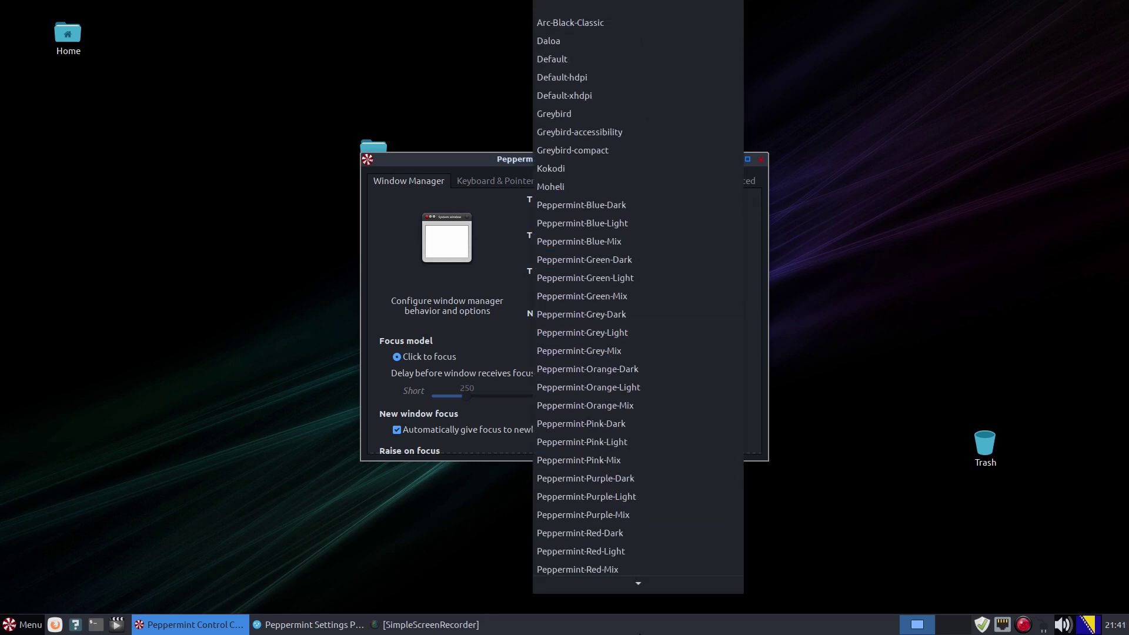
left_click(609, 28)
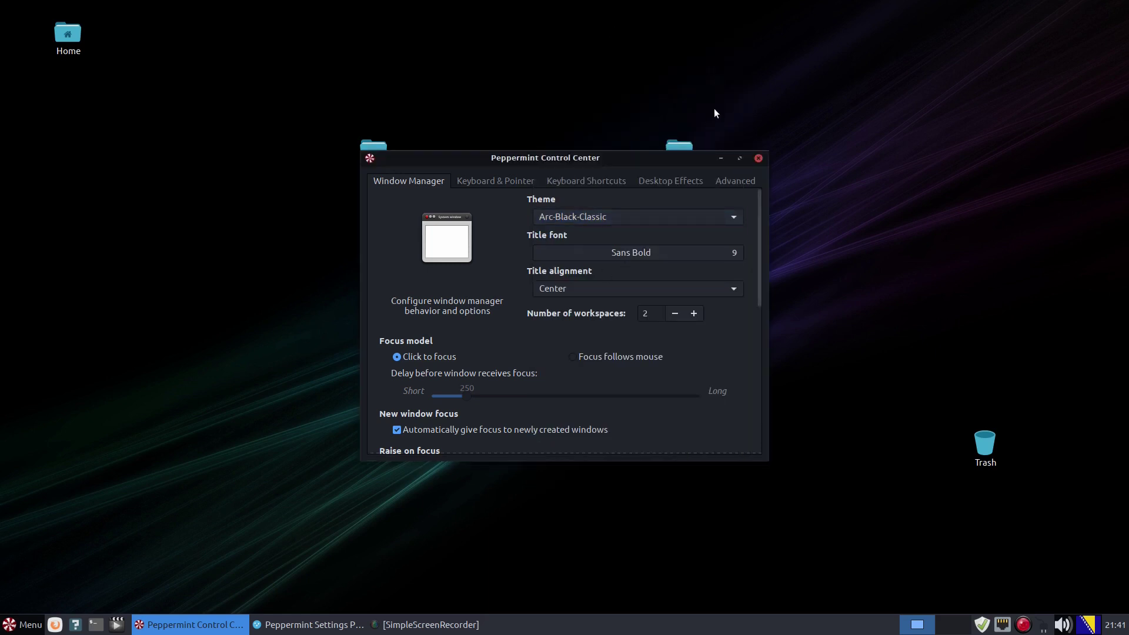
left_click(758, 159)
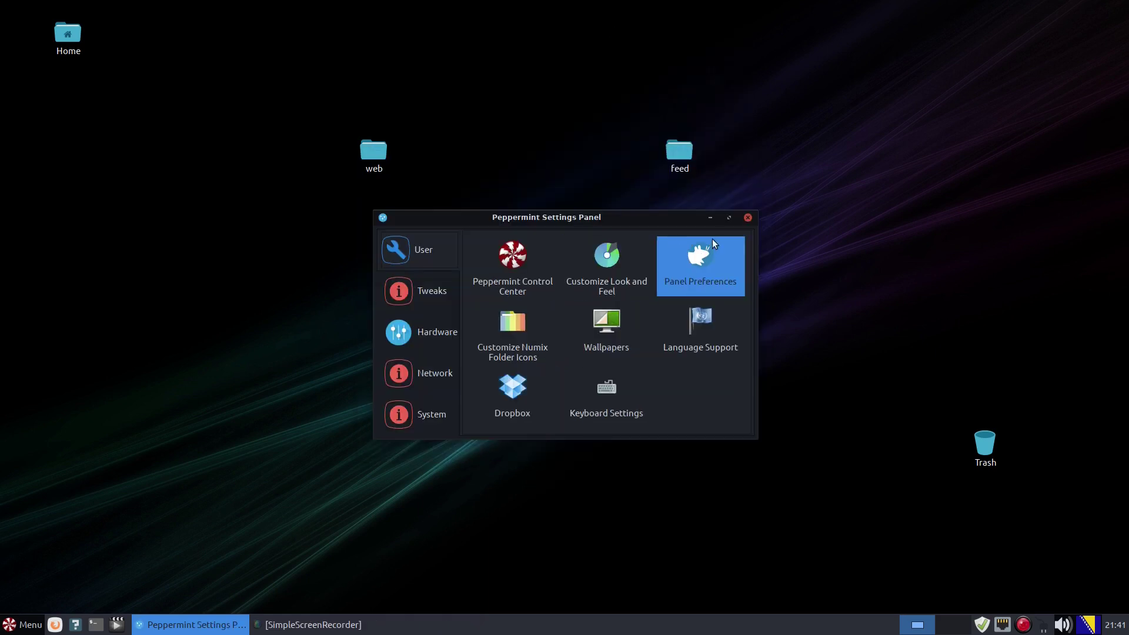
left_click(748, 218)
Step: Open the application menu to view its Favorites with the new theme and icons
left_click(11, 624)
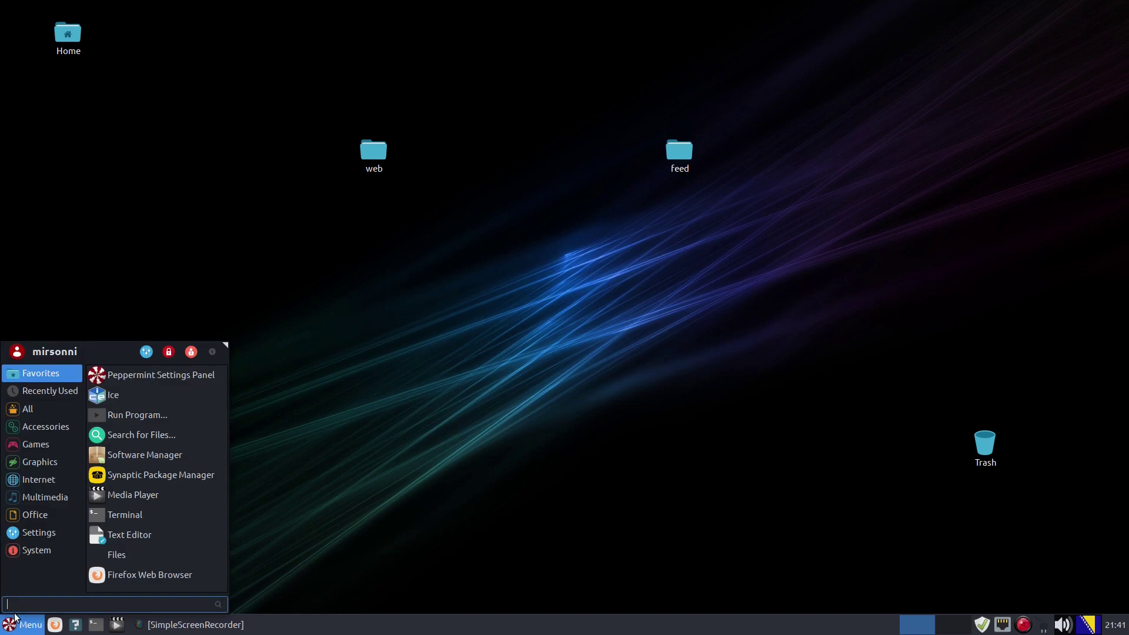